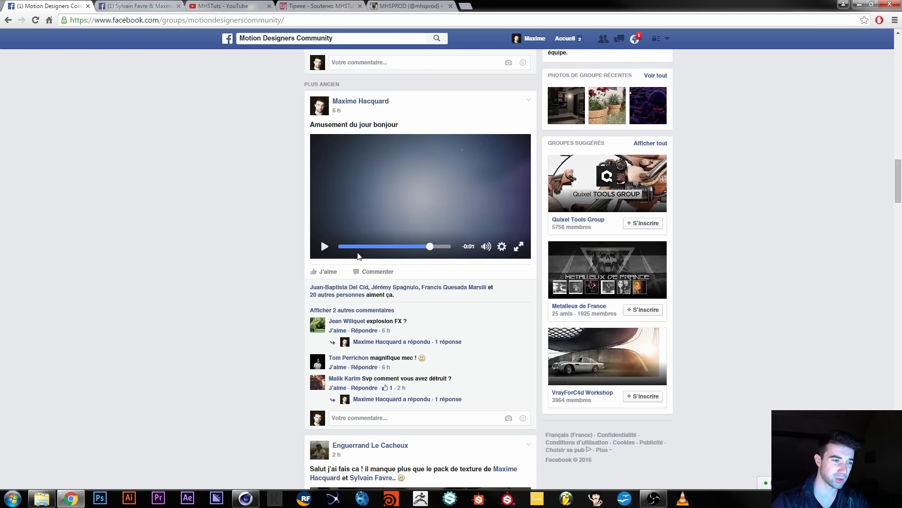
Watch part of the "Amusement du jour bonjour" explosion video and the "FPL simulator 1.0 by MBG" video in the Motion Designers Community feed
click(350, 247)
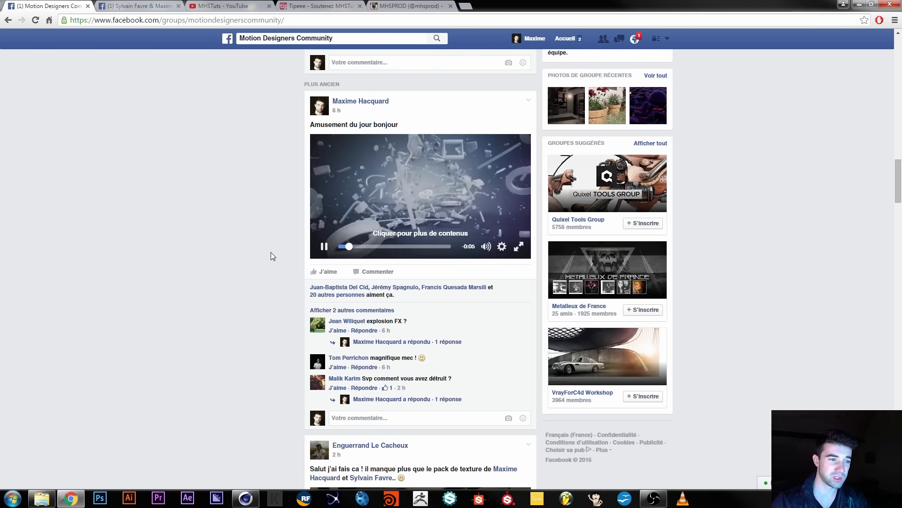
click(322, 250)
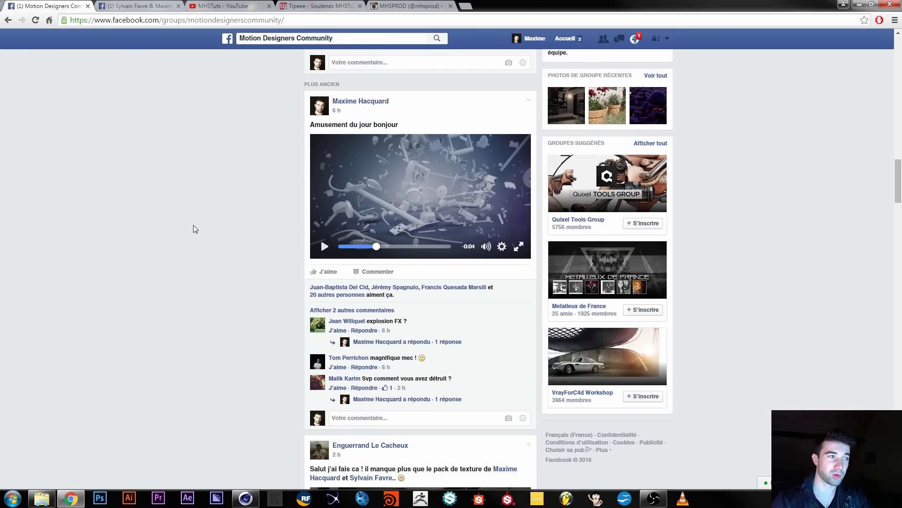
scroll(260, 319, up, 10)
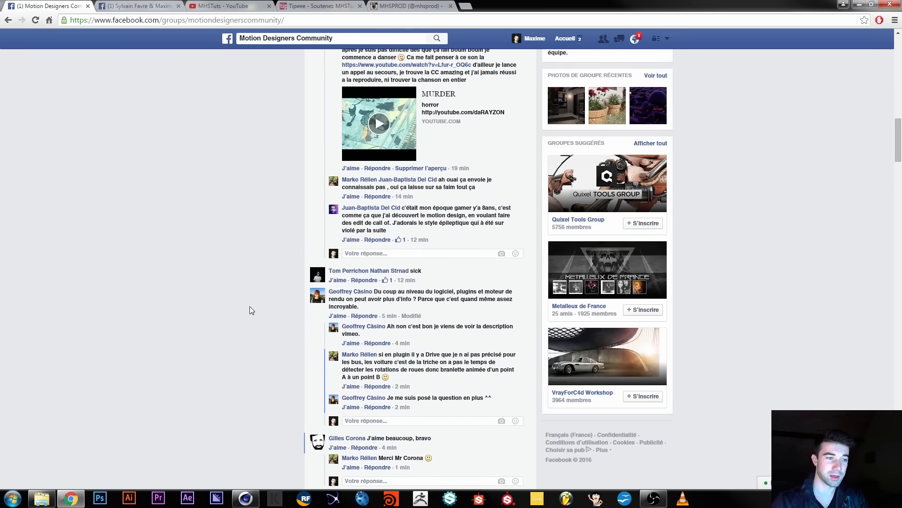
scroll(248, 310, up, 15)
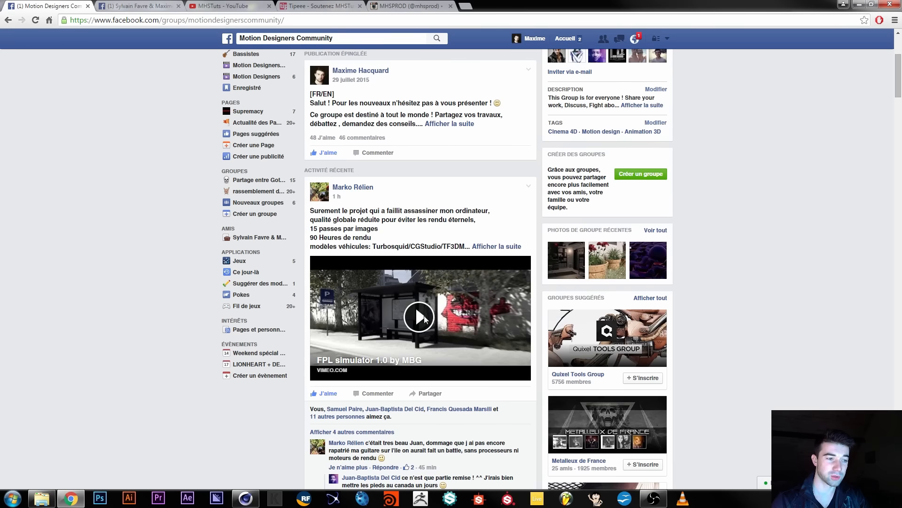
click(418, 316)
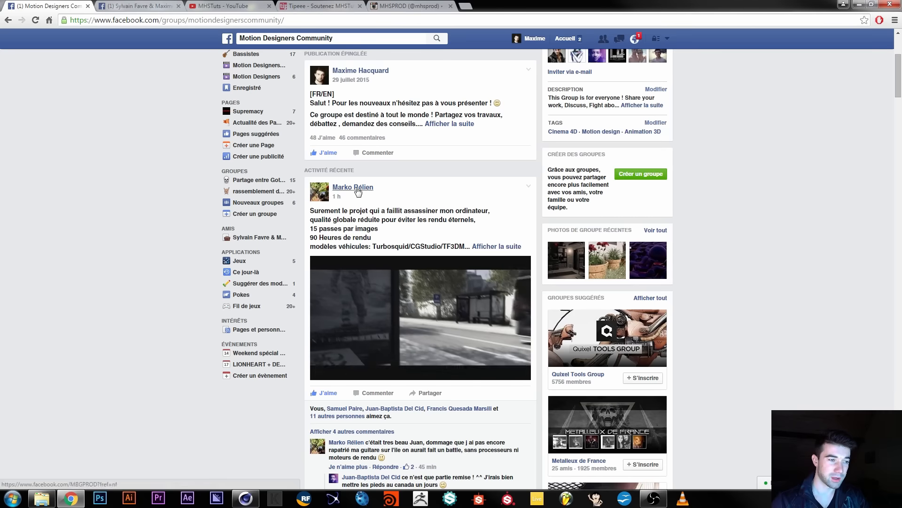
scroll(220, 267, down, 1)
scroll(221, 264, down, 15)
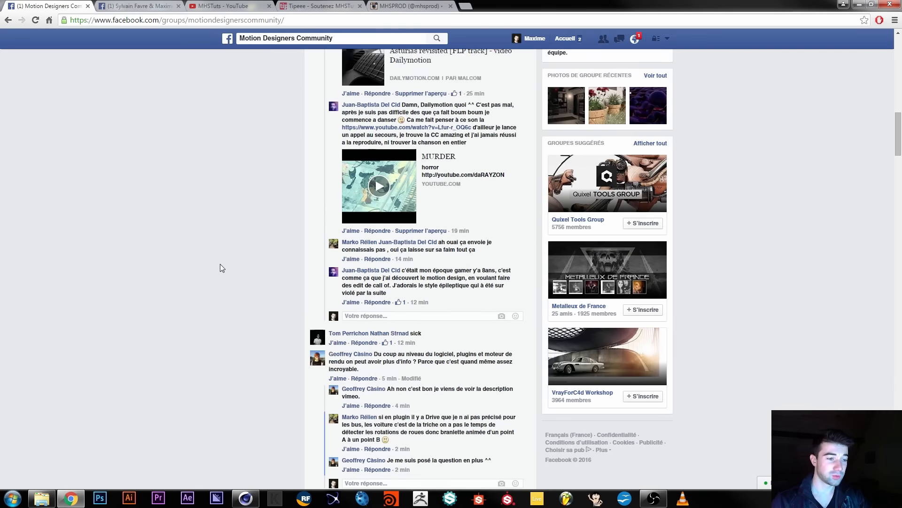
Switch to Cinema 4D and check the render engine and output settings of the Harley Explosion project
click(245, 497)
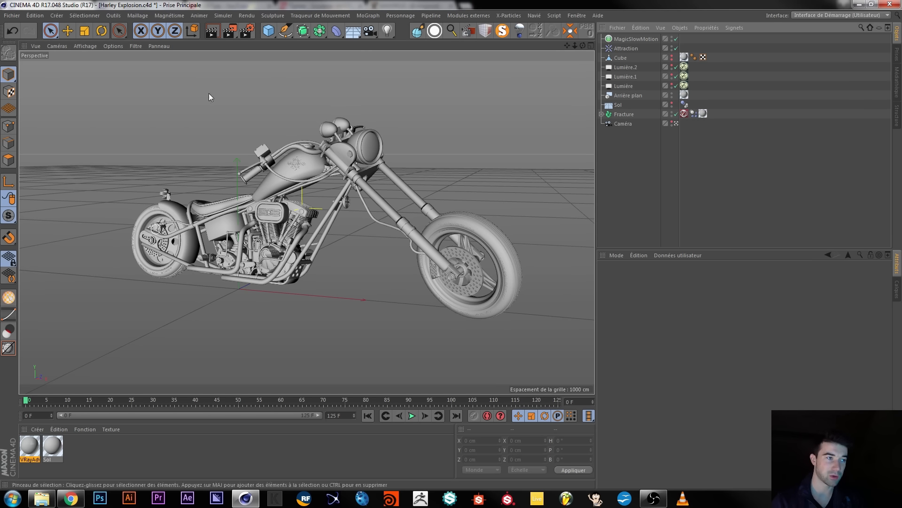
click(247, 31)
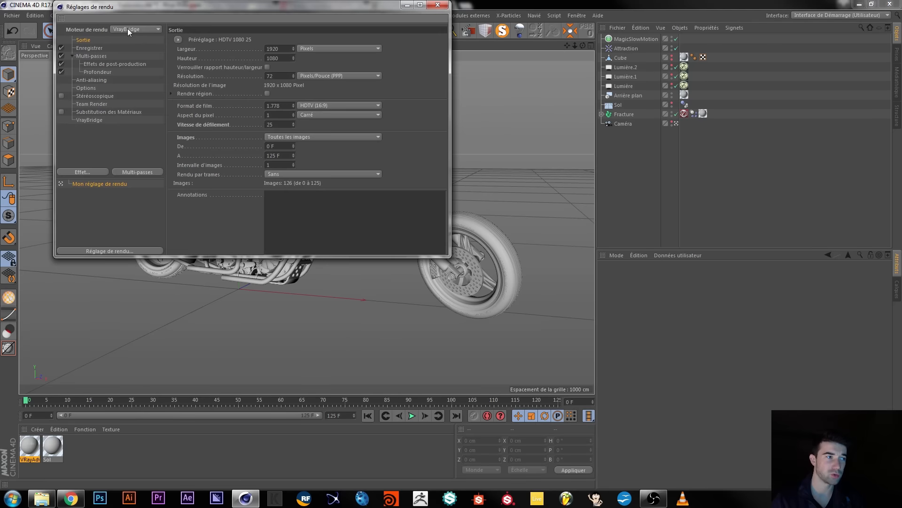
click(437, 6)
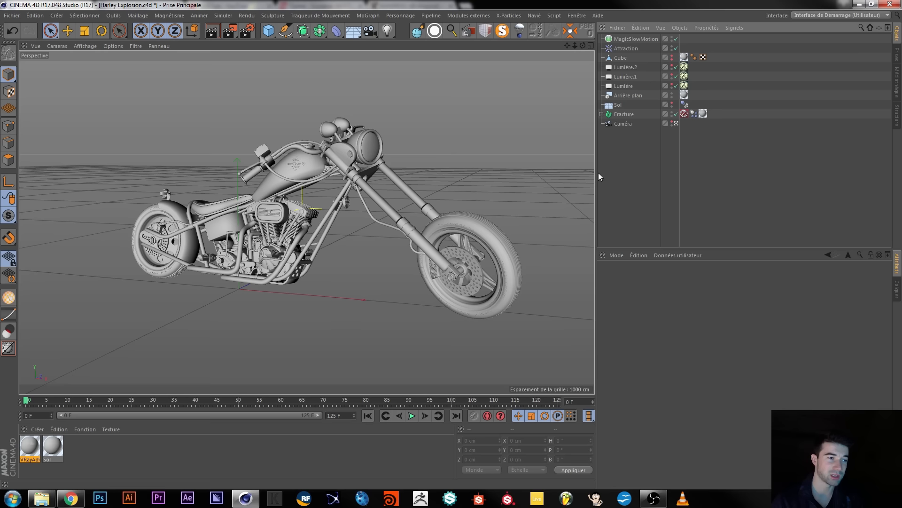
Inspect the Fracture object's mode and the dynamics and collision settings of its dynamics body tag
click(623, 115)
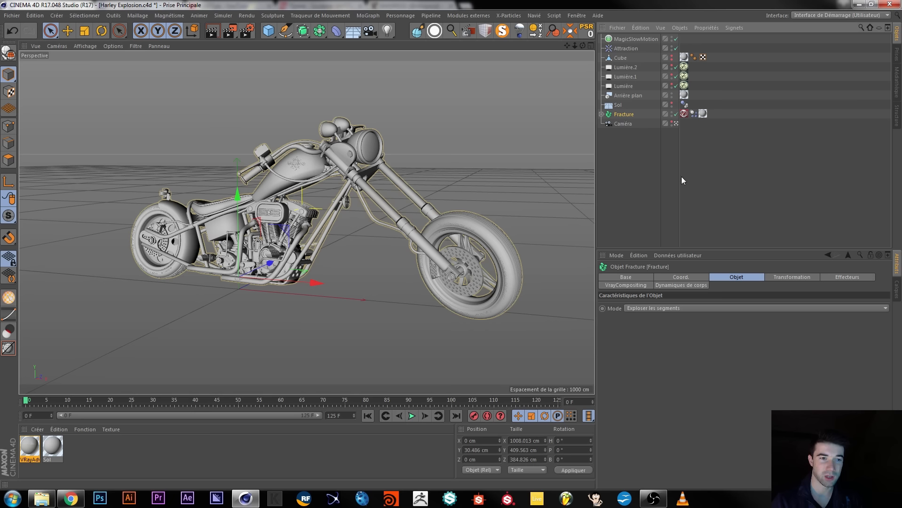
click(693, 113)
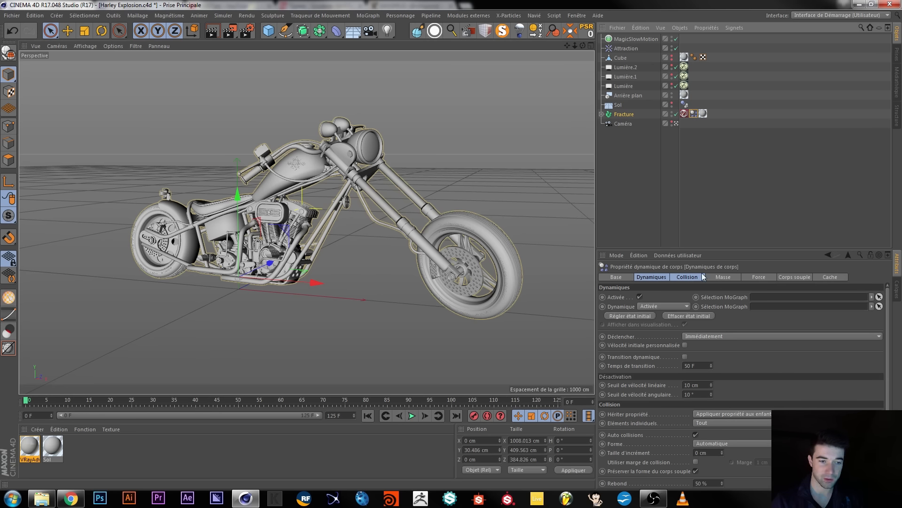
click(677, 278)
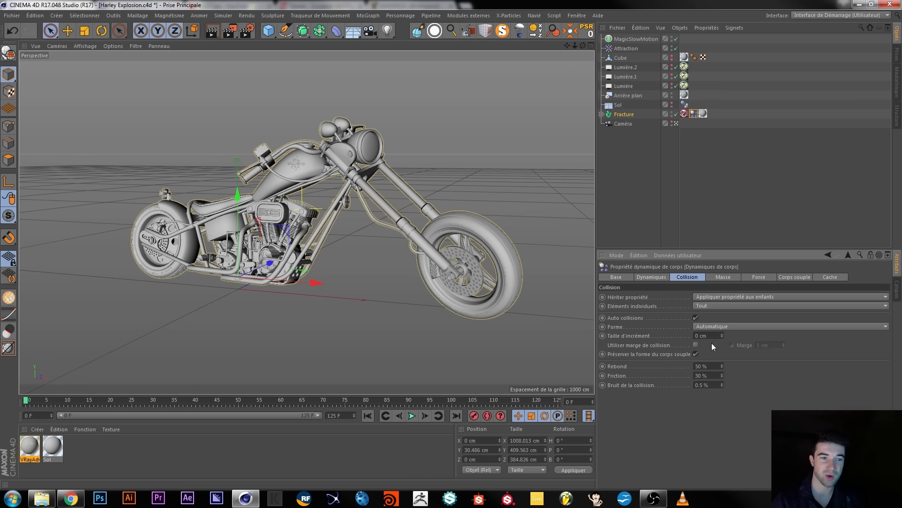
Show the Sol floor object in the viewport briefly and hide it again
click(618, 106)
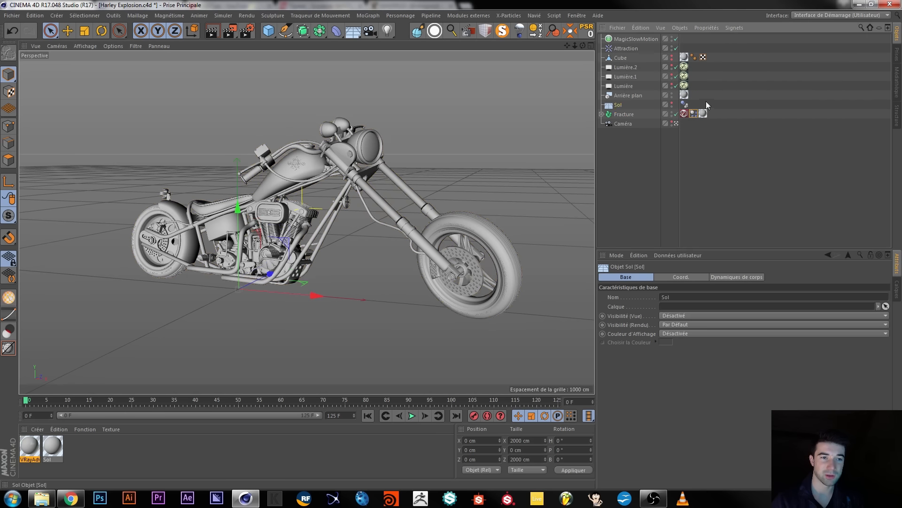
click(672, 102)
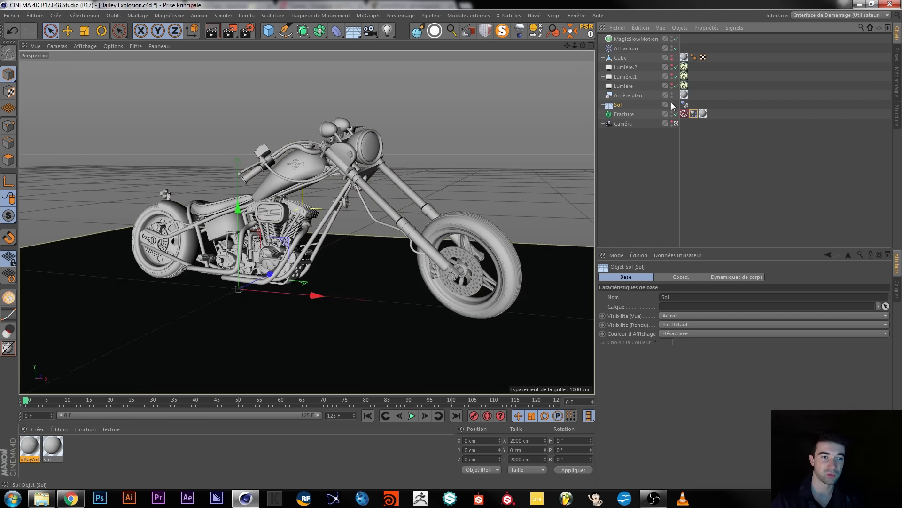
click(672, 102)
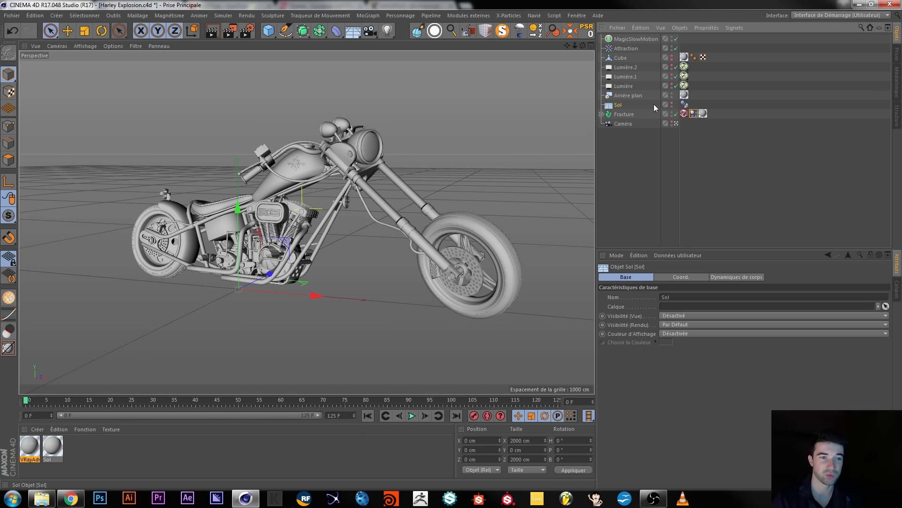
Make the Lumière.1 and Lumière.2 lights visible in the viewport and select the light at each end of the motorcycle
click(628, 96)
click(673, 76)
click(673, 76)
click(671, 67)
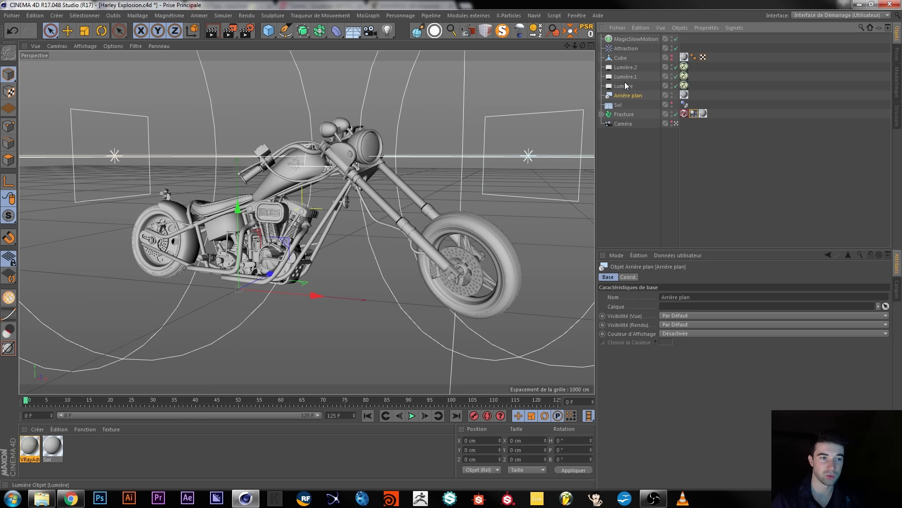
click(108, 160)
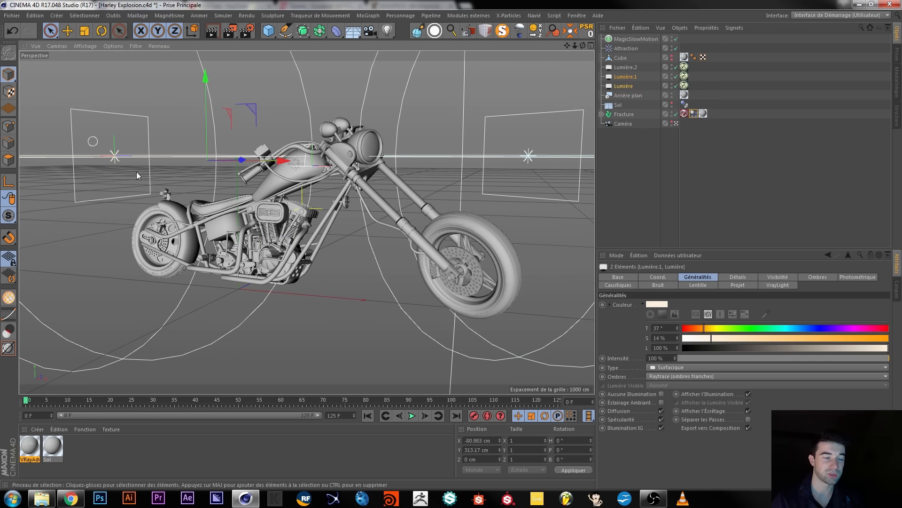
click(533, 152)
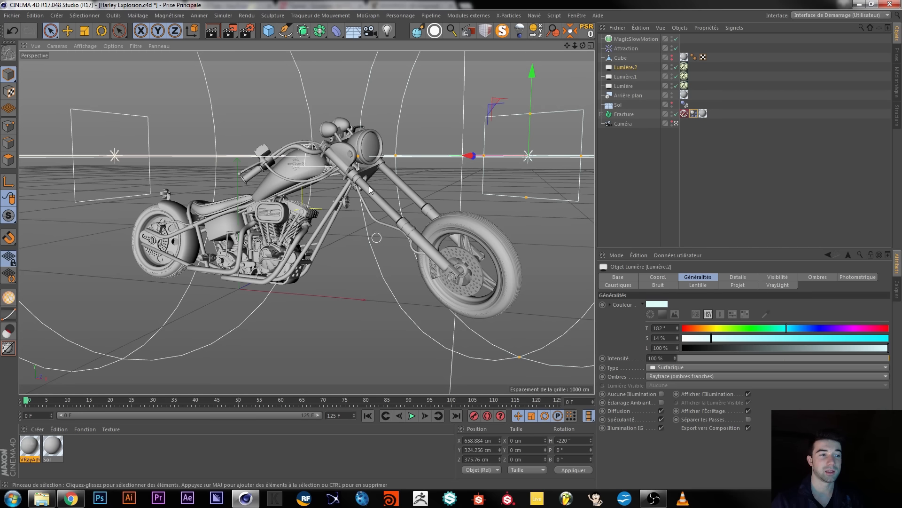
Inspect the area light settings of the Lumière object's VrayLight tag, including its dome type and HDR texture
click(623, 87)
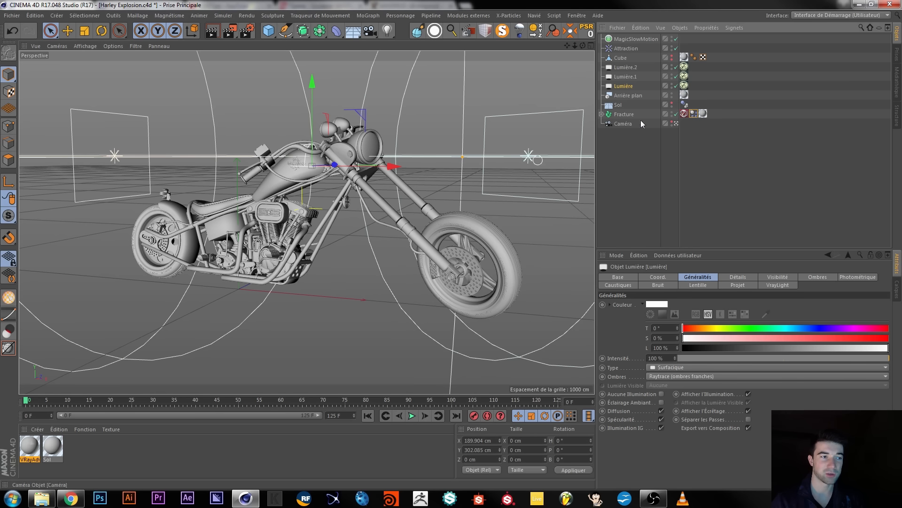
click(685, 85)
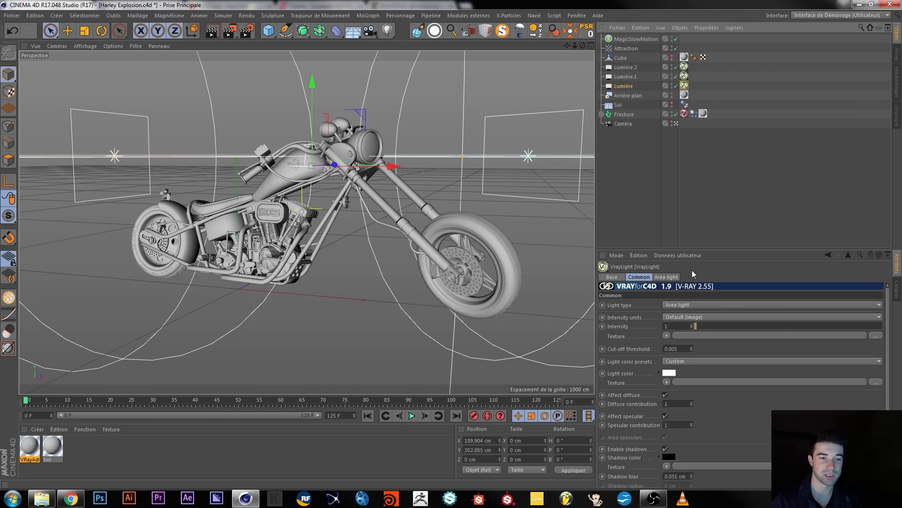
click(673, 279)
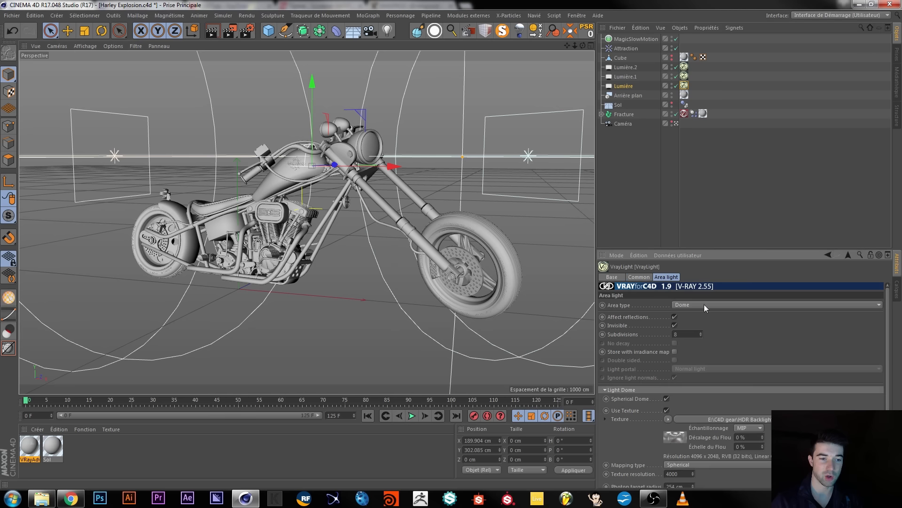
scroll(887, 338, down, 1)
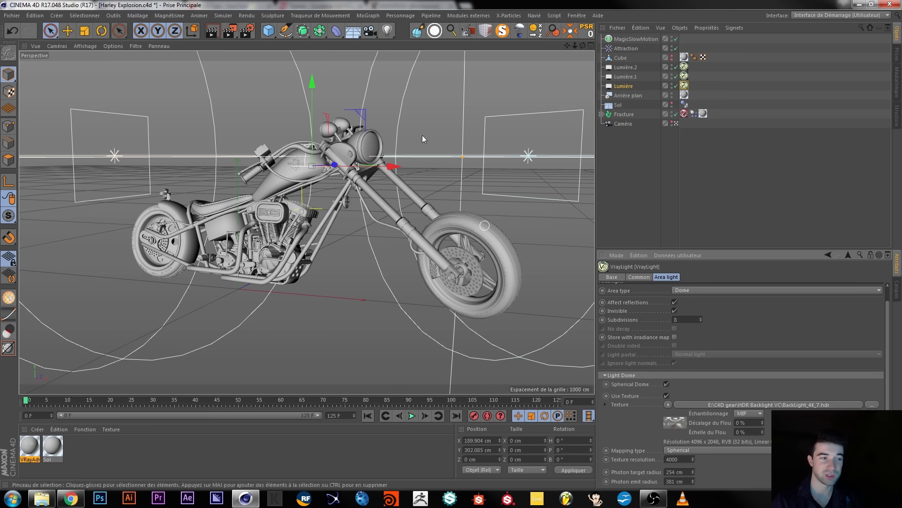
Review the properties of the Cube, Attraction and MagicSlowMotion objects
click(627, 57)
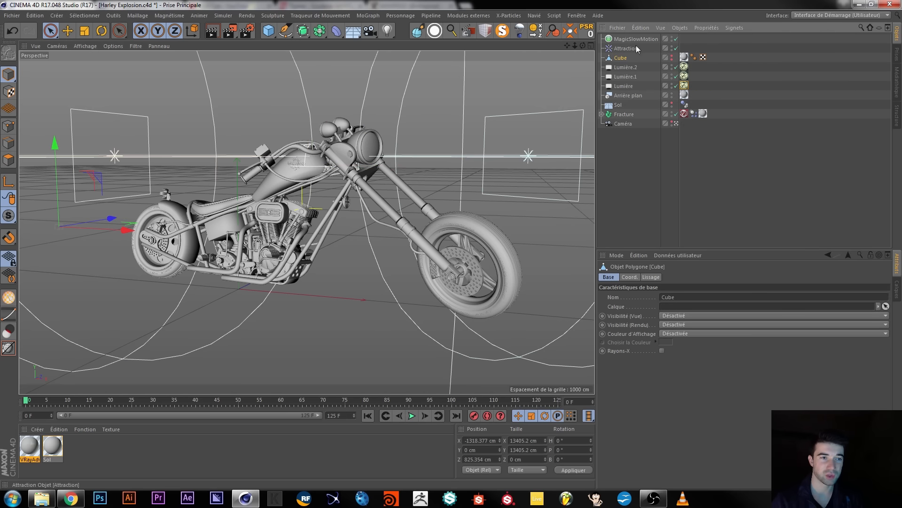
click(624, 49)
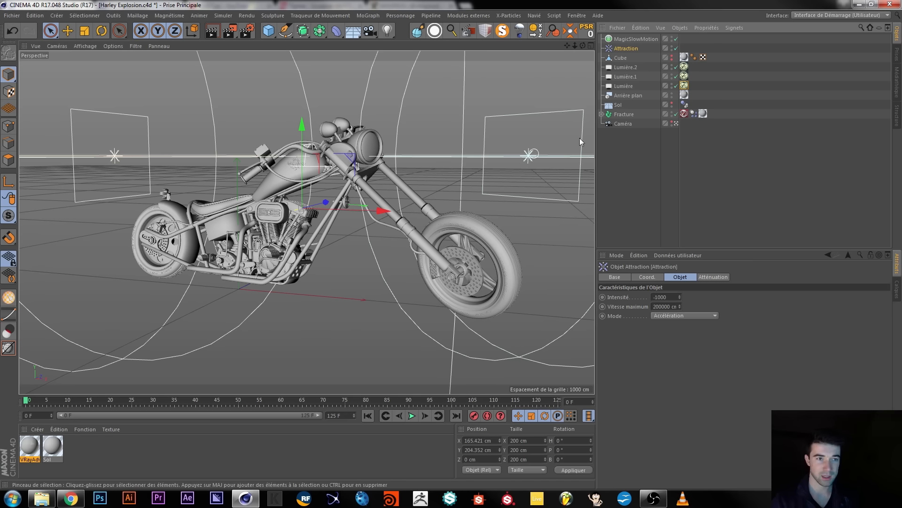
click(618, 40)
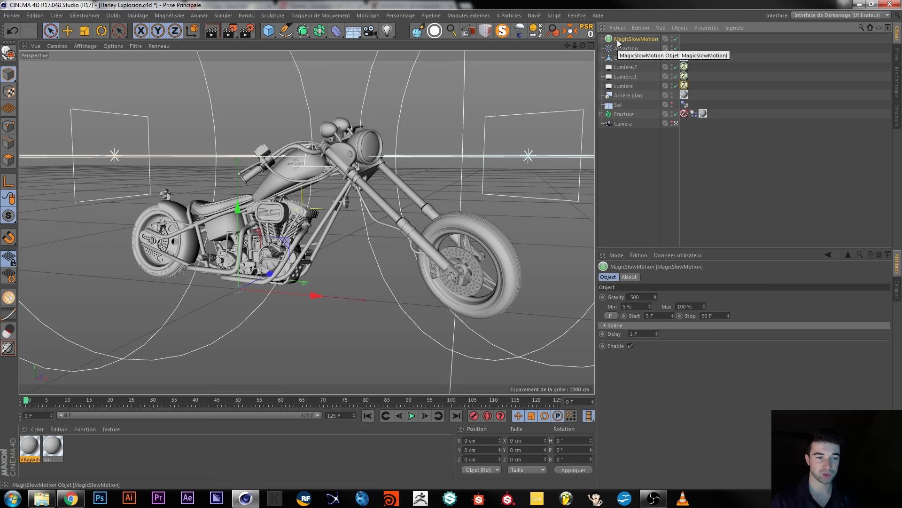
click(625, 49)
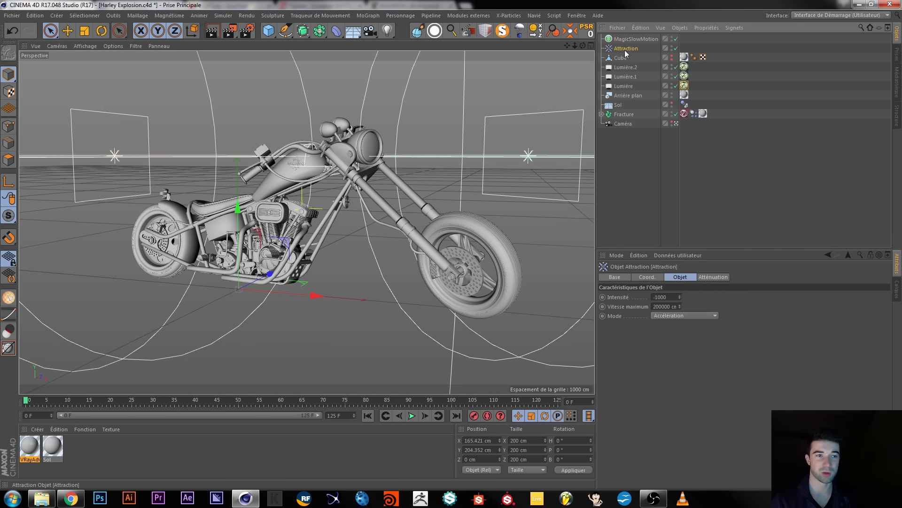
Examine the project's general and expert dynamics settings, and play the motorcycle explosion simulation up to about frame 73
key(ctrl+d)
click(724, 277)
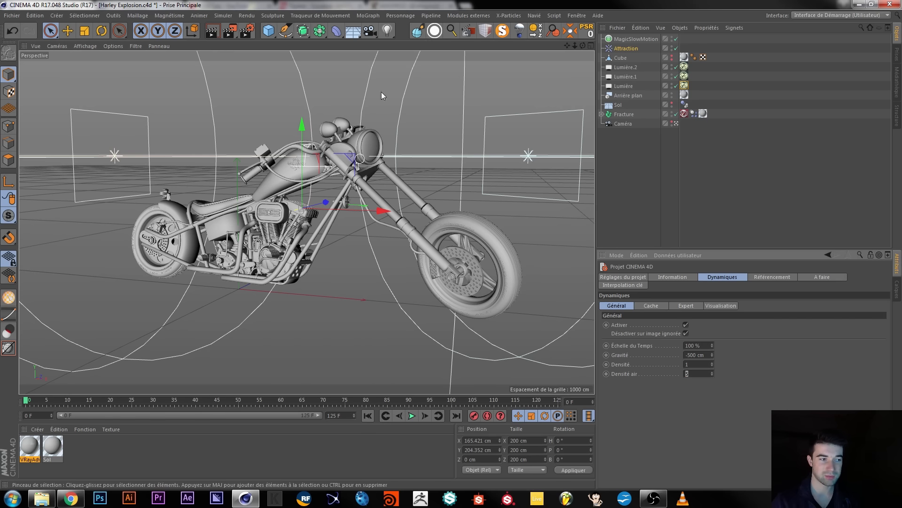
click(692, 355)
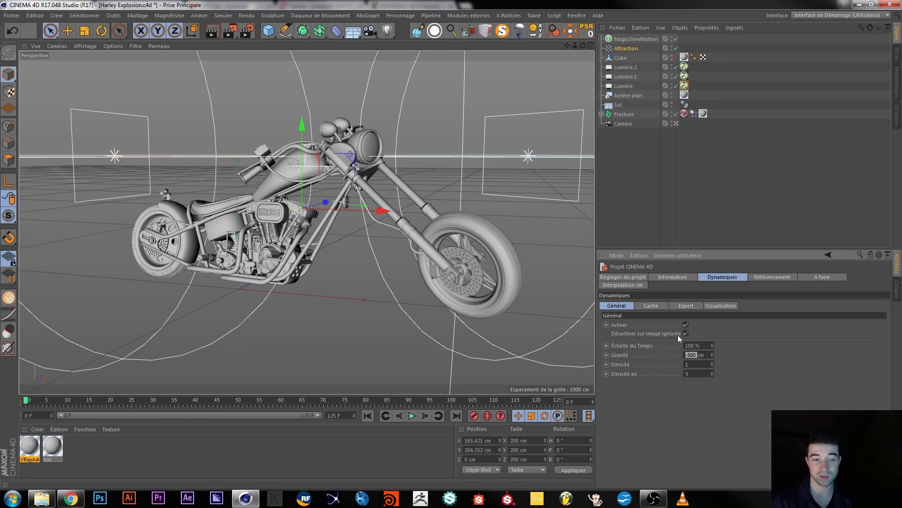
click(686, 306)
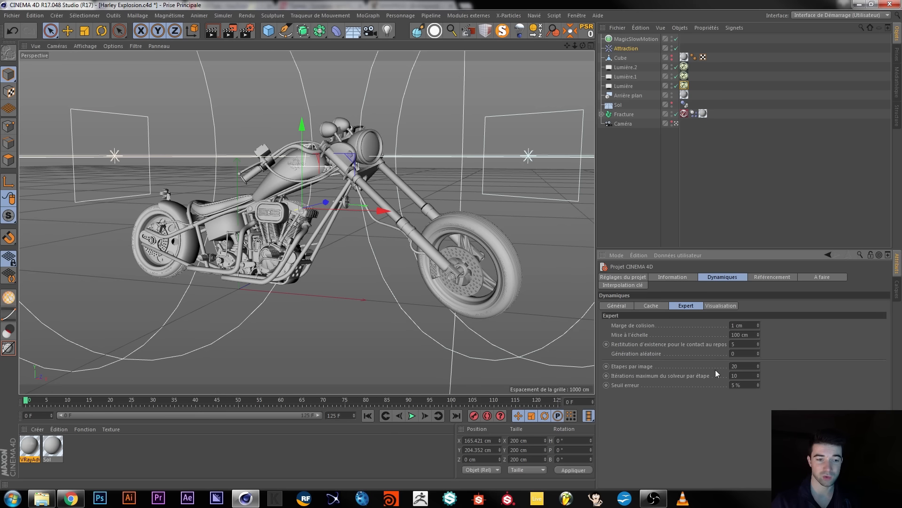
click(727, 401)
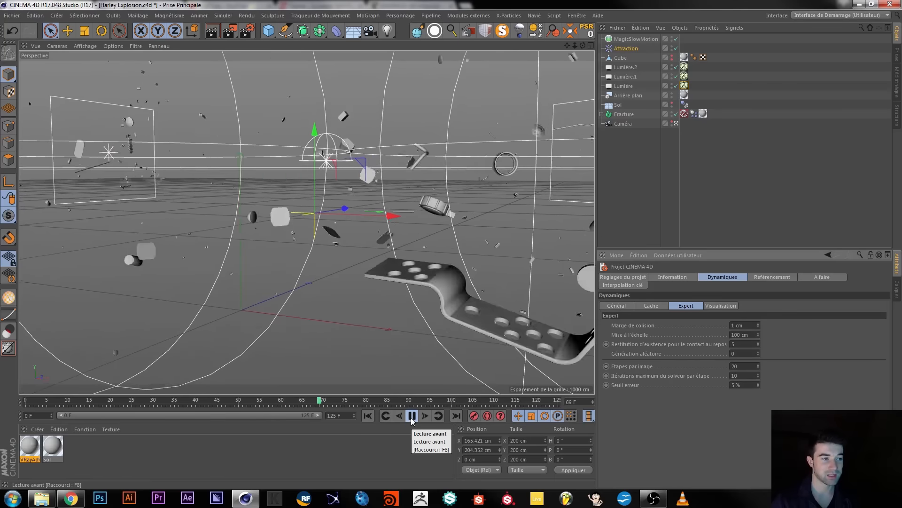
click(412, 416)
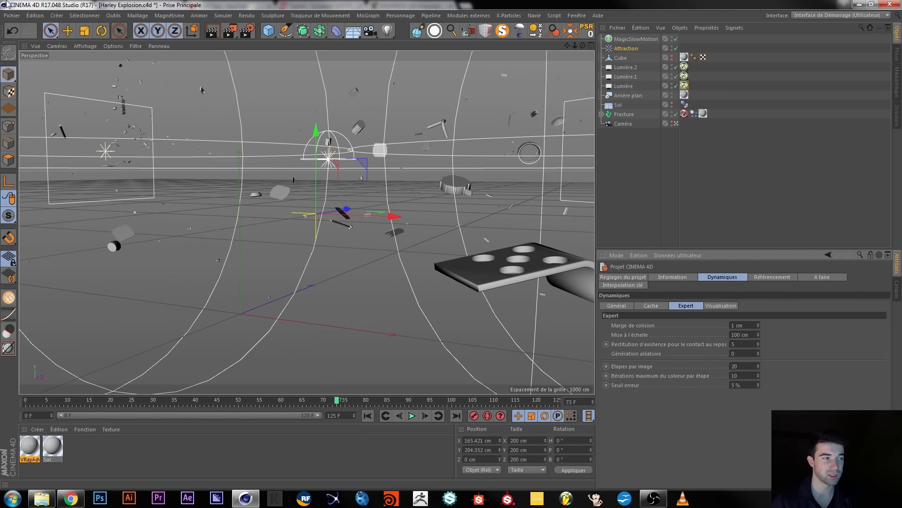
Create a new empty project and display its general project settings
click(12, 15)
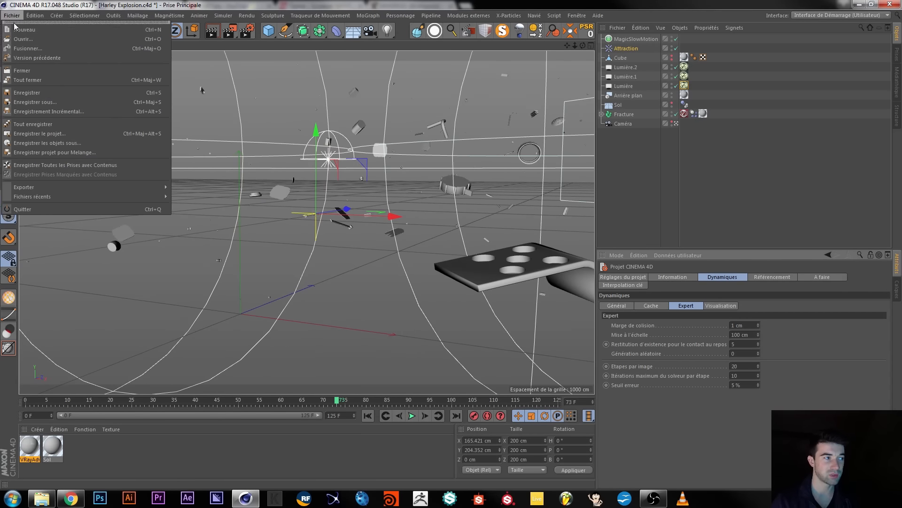
click(18, 29)
alt+drag(314, 227, 359, 218)
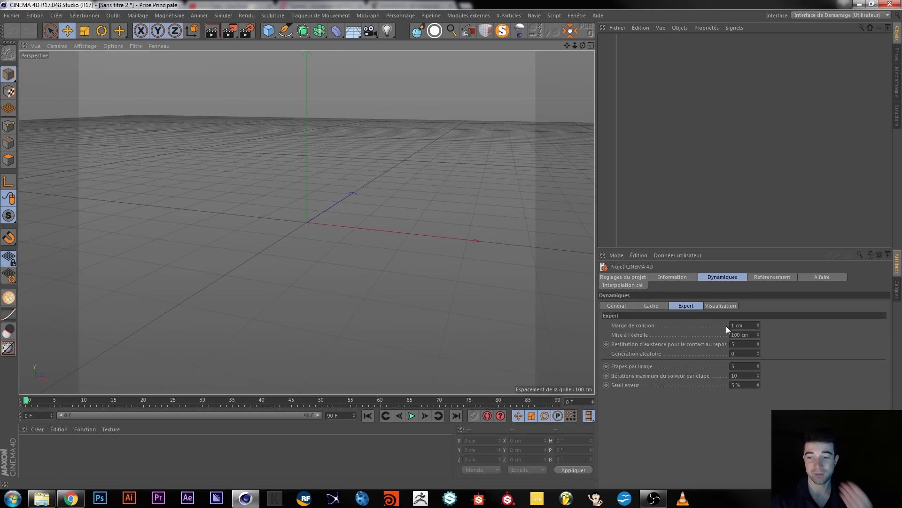
click(622, 277)
alt+drag(331, 227, 312, 187)
Add a plane primitive to the empty scene
click(269, 33)
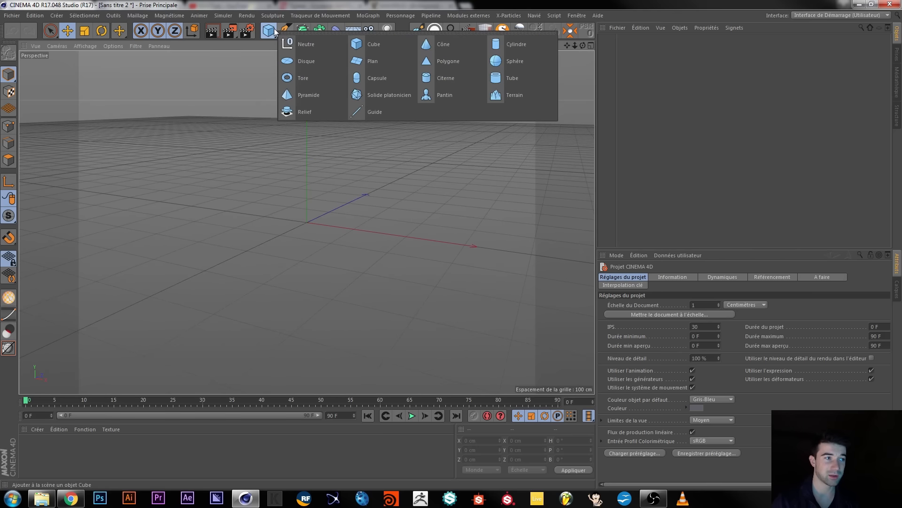
click(367, 60)
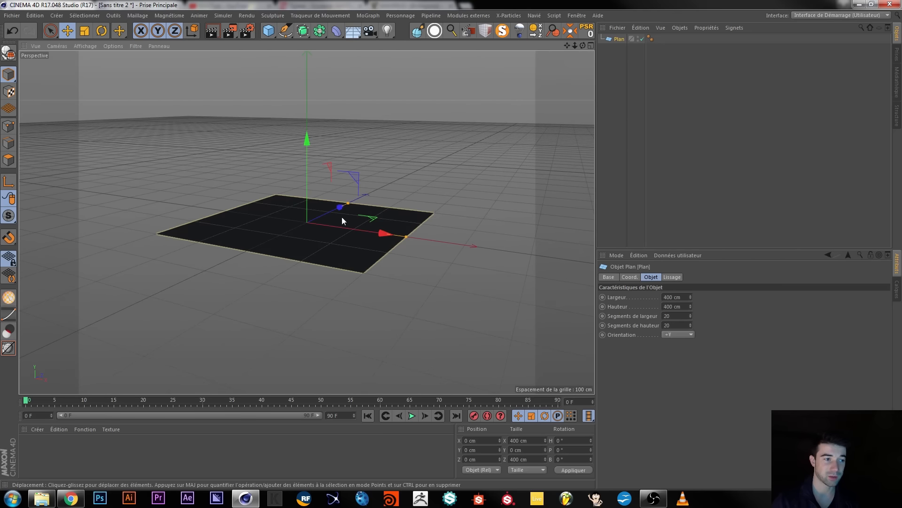
Look through the simulation tags available for the plane and the available cloth, dynamics and particle objects, including Attraction
scroll(331, 224, up, 5)
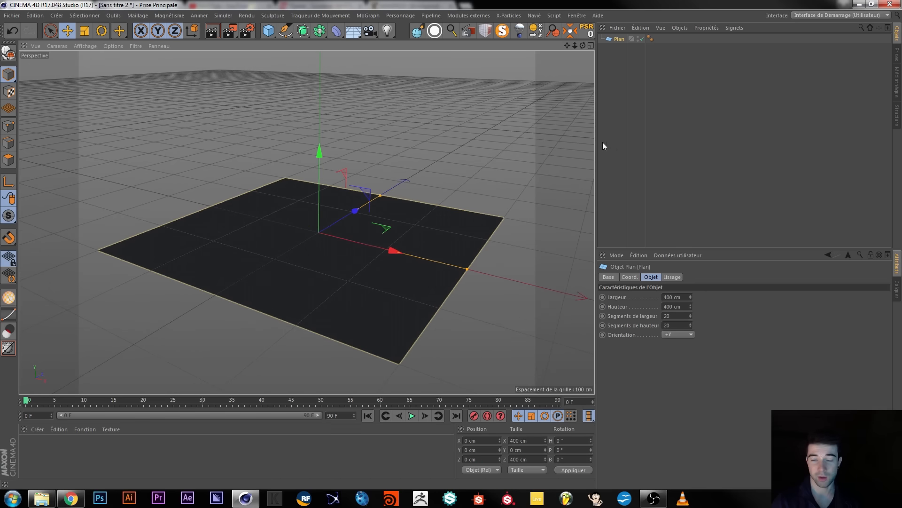
right_click(622, 43)
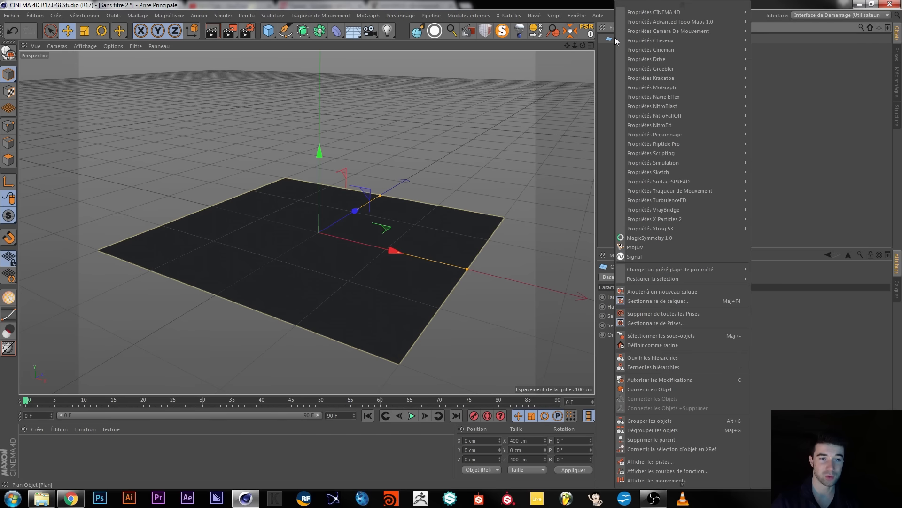
mouse_move(704, 171)
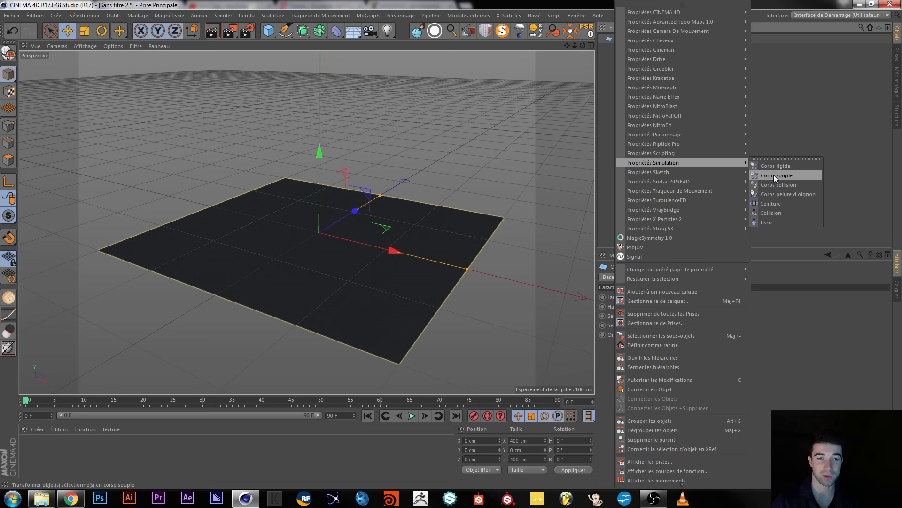
click(772, 174)
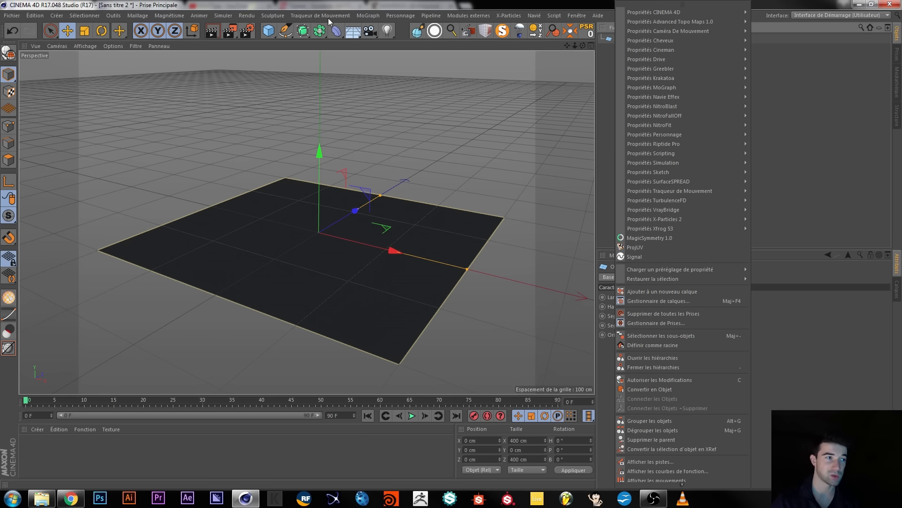
click(224, 16)
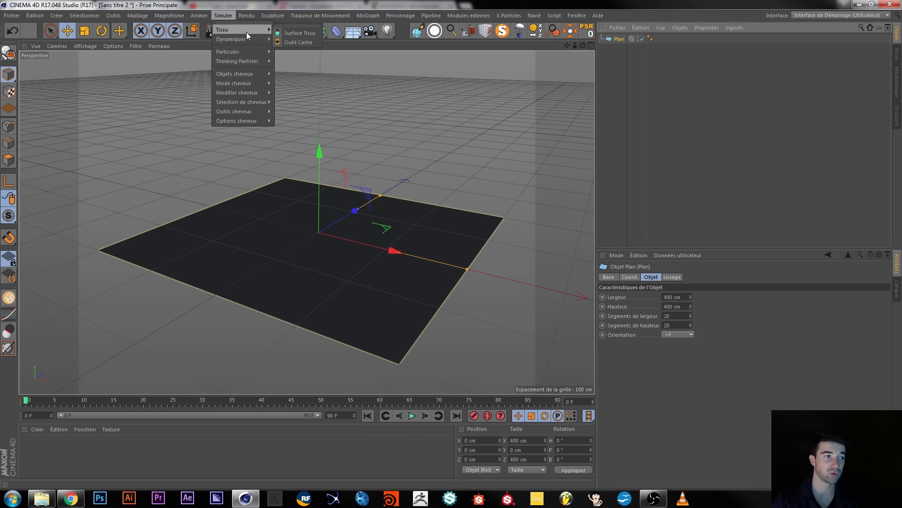
mouse_move(257, 38)
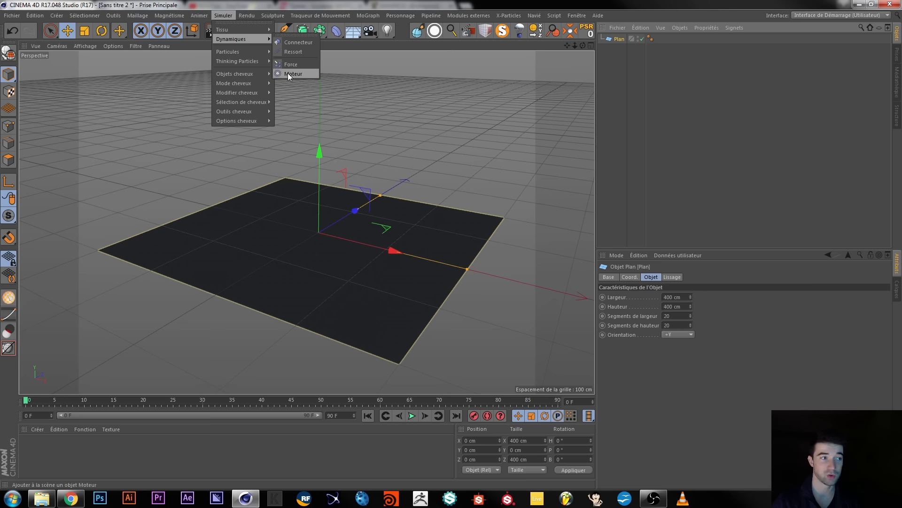
mouse_move(241, 50)
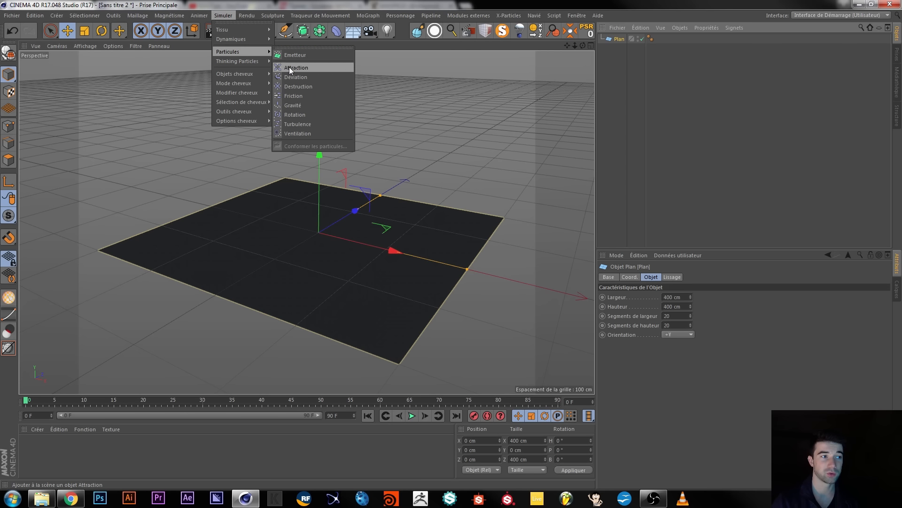
click(725, 147)
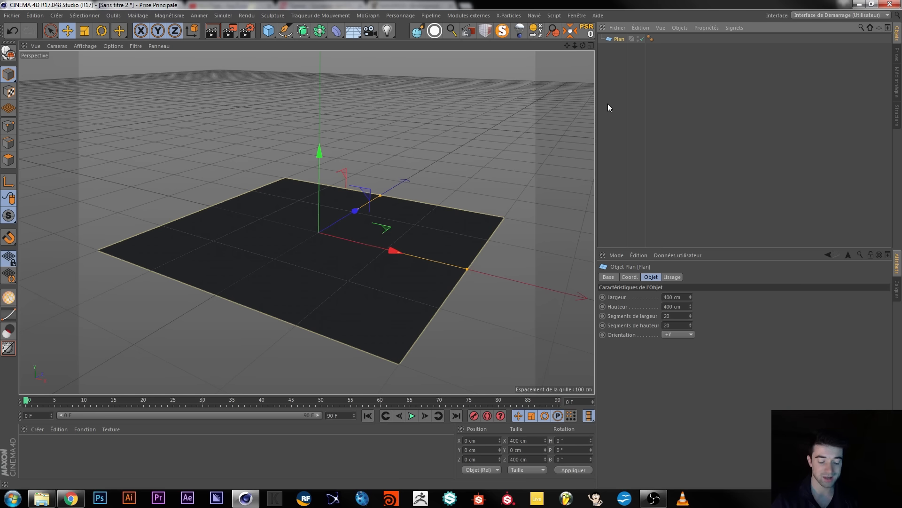
Review the project's expert and general dynamics settings, including gravity, and the rigid body tag option for the plane
key(ctrl+d)
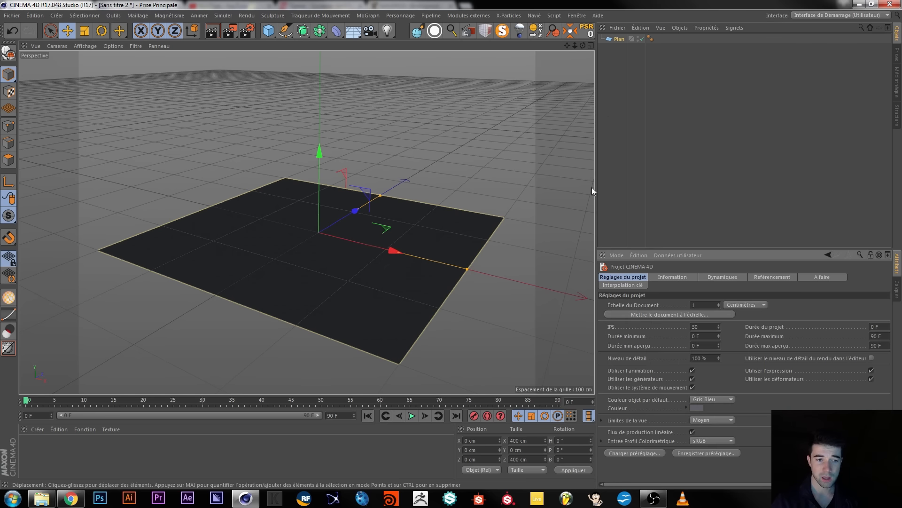
click(714, 277)
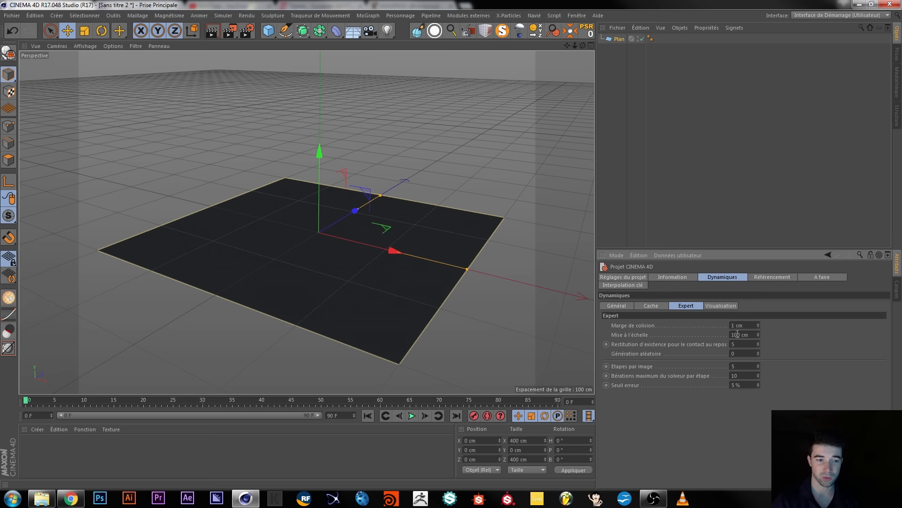
click(627, 306)
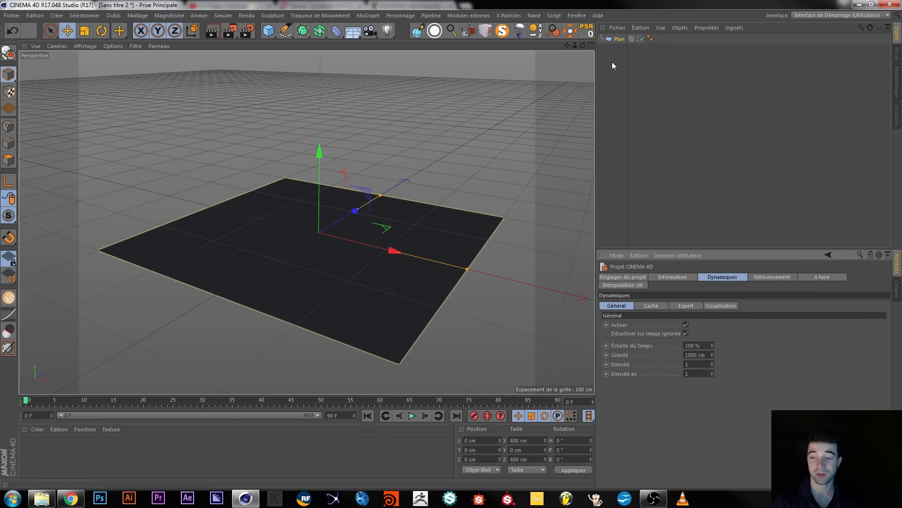
click(618, 40)
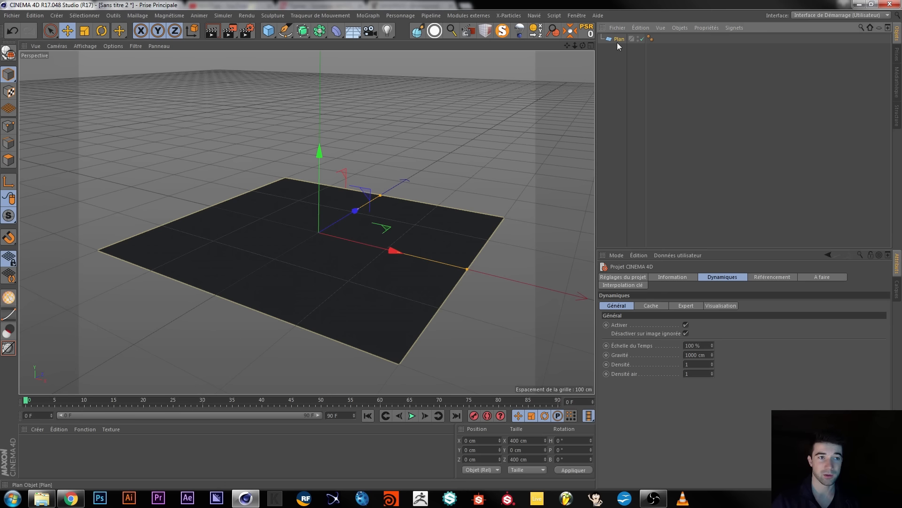
right_click(619, 41)
mouse_move(723, 166)
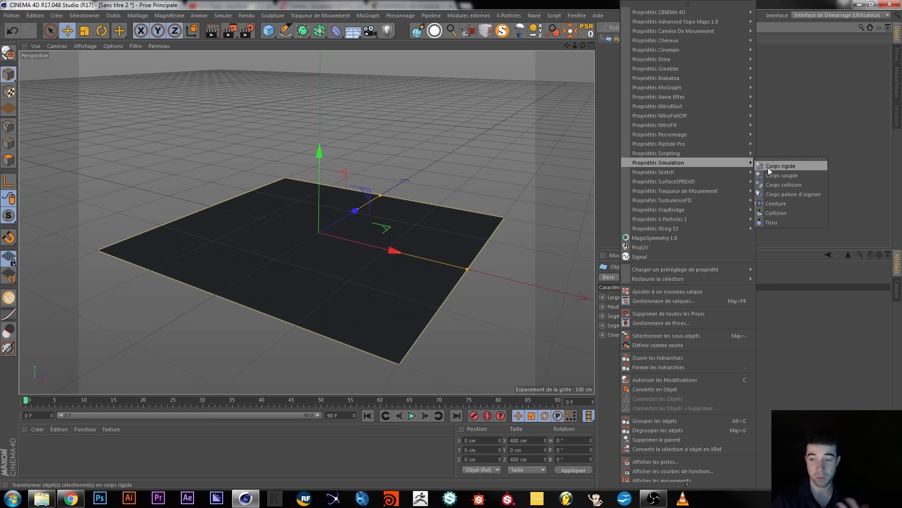
click(603, 153)
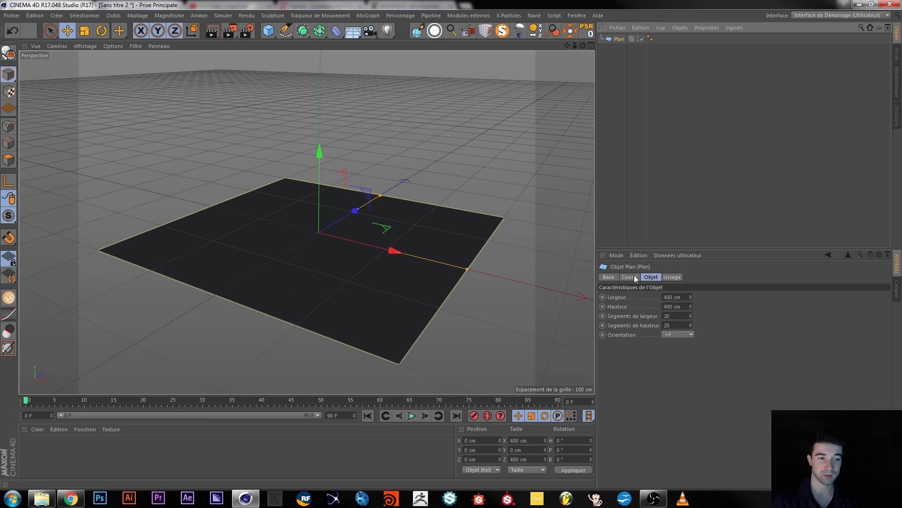
key(ctrl+d)
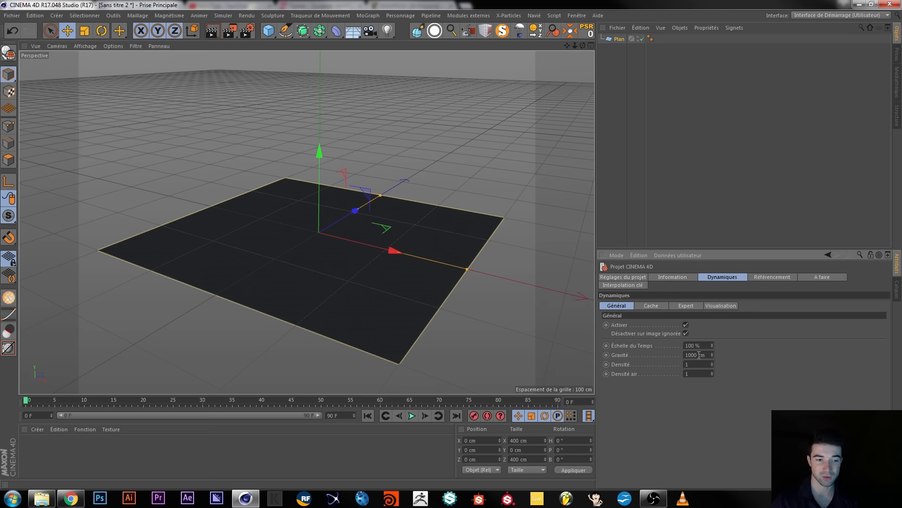
Apply a collider body (Corps collision) simulation tag to the plane
click(631, 58)
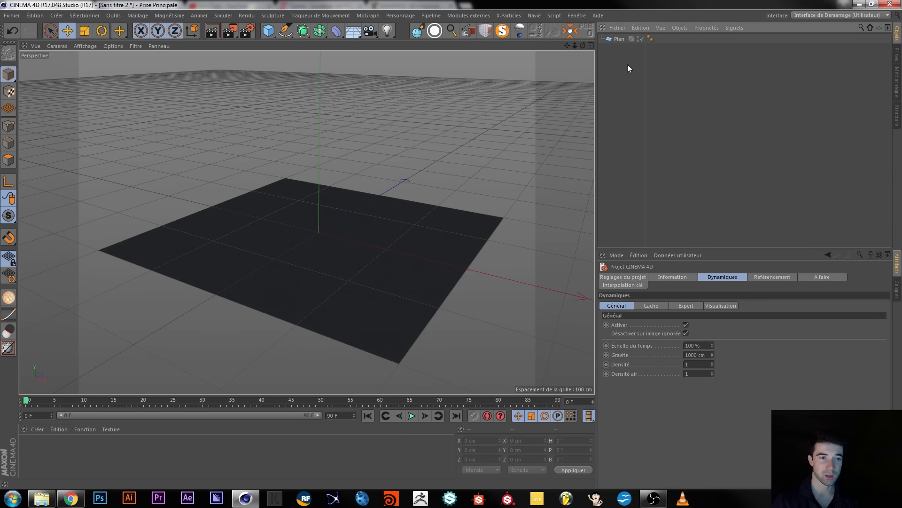
click(612, 40)
right_click(615, 39)
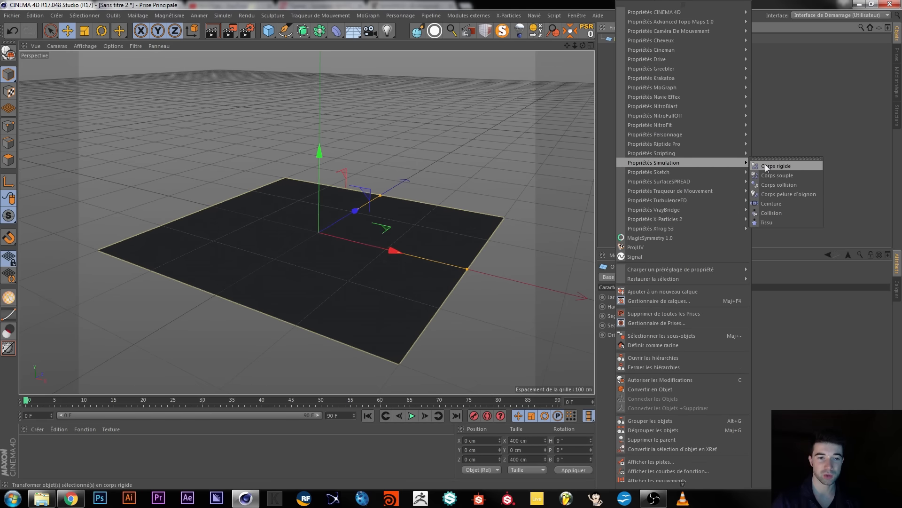
click(771, 186)
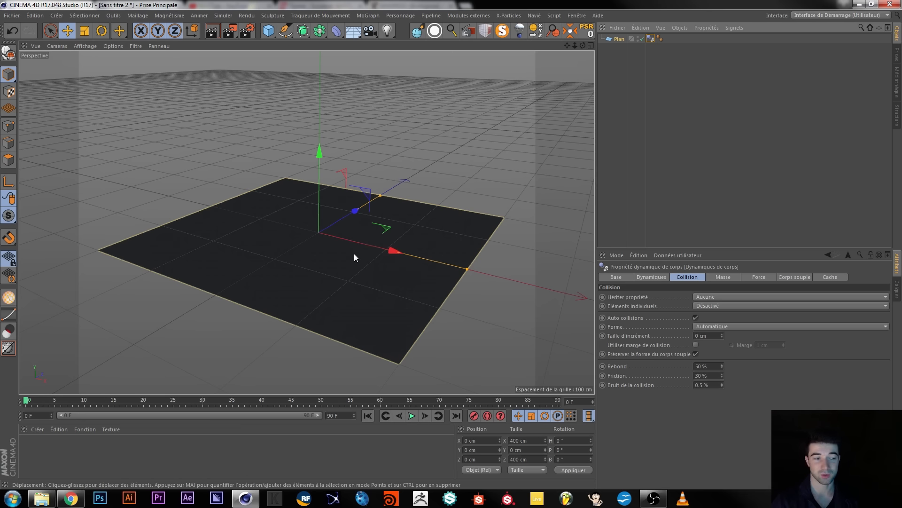
Display the dynamics settings of the plane's collider tag
click(614, 117)
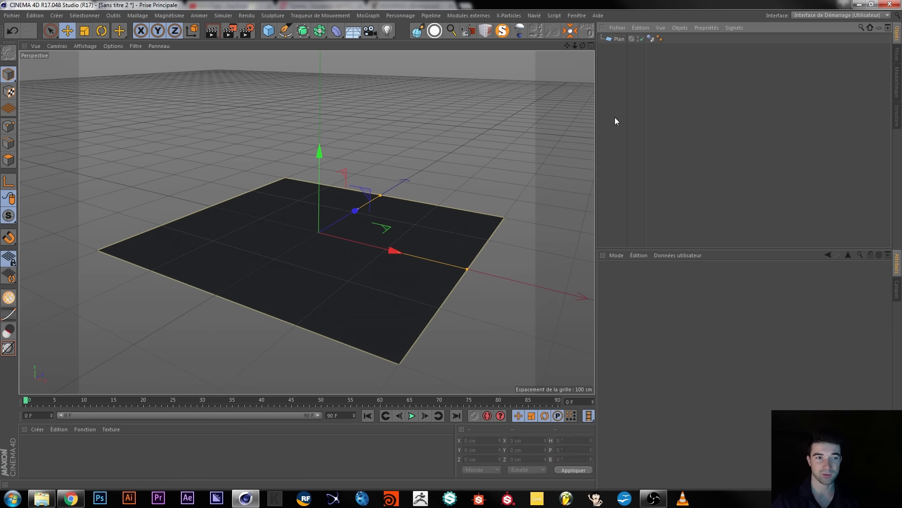
click(651, 38)
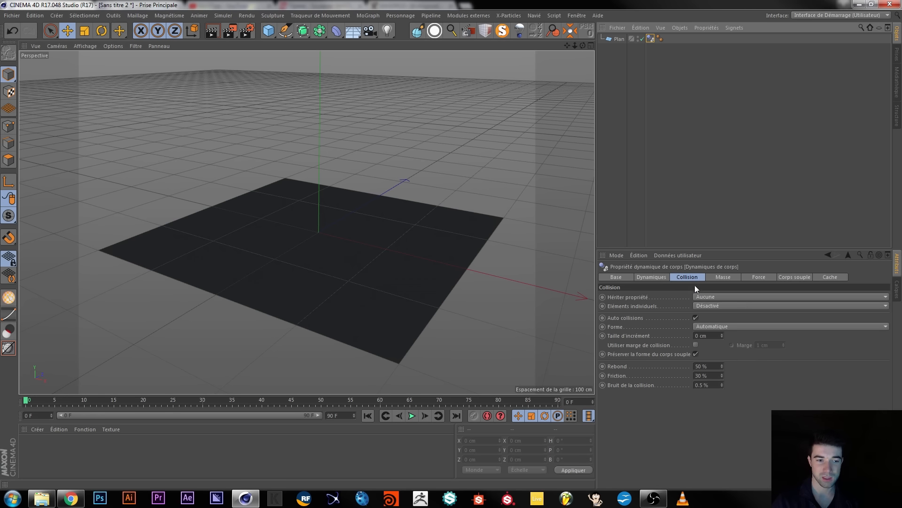
click(653, 277)
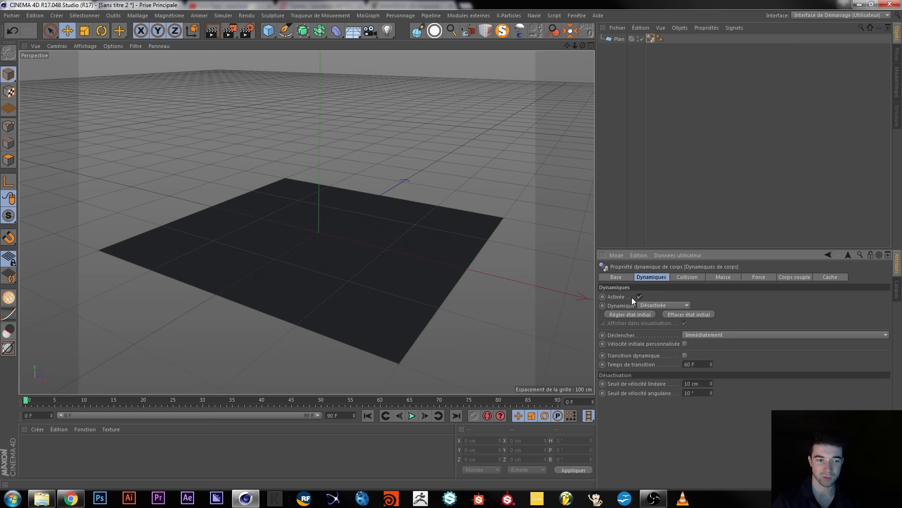
Add a cube primitive to the scene and set its X, Y and Z sizes to 20 cm
alt+drag(353, 253, 356, 238)
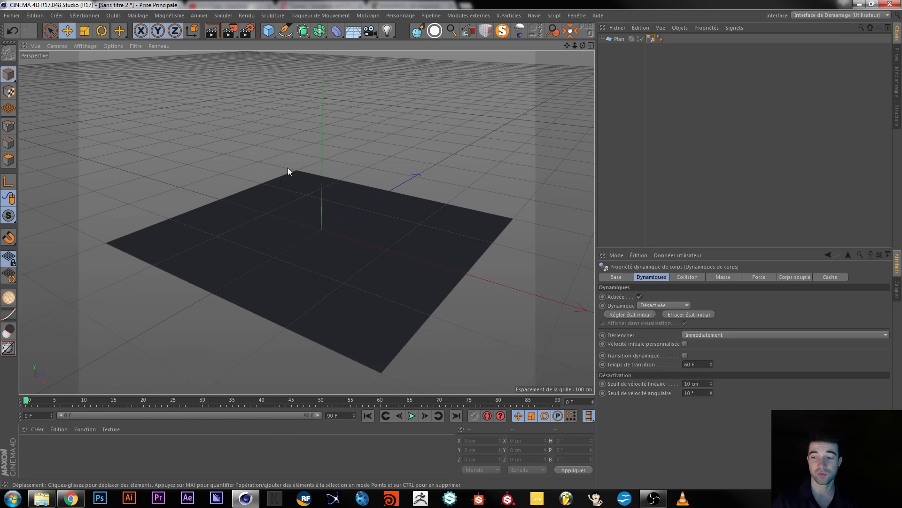
alt+drag(296, 251, 309, 241)
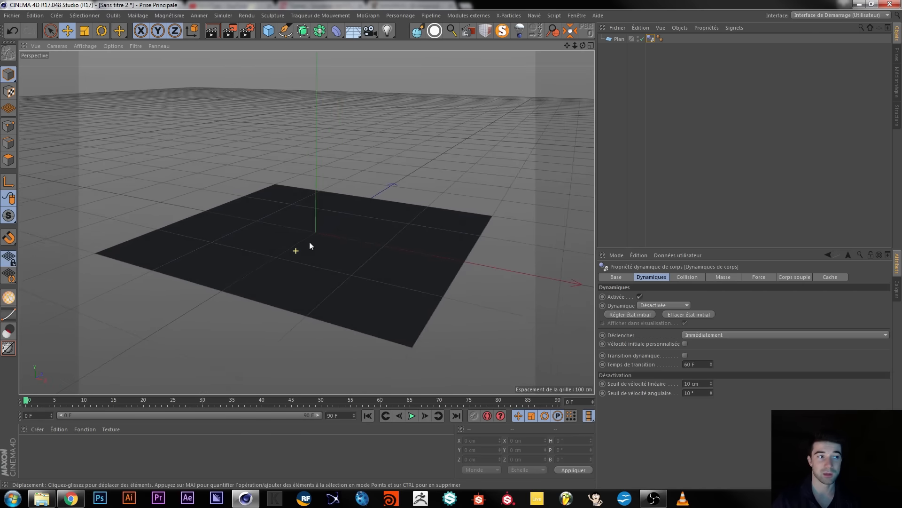
click(268, 36)
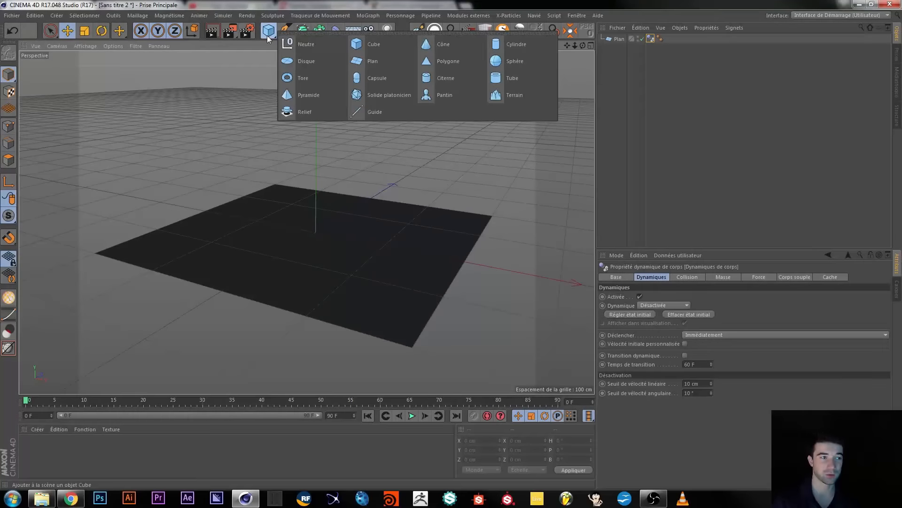
click(358, 46)
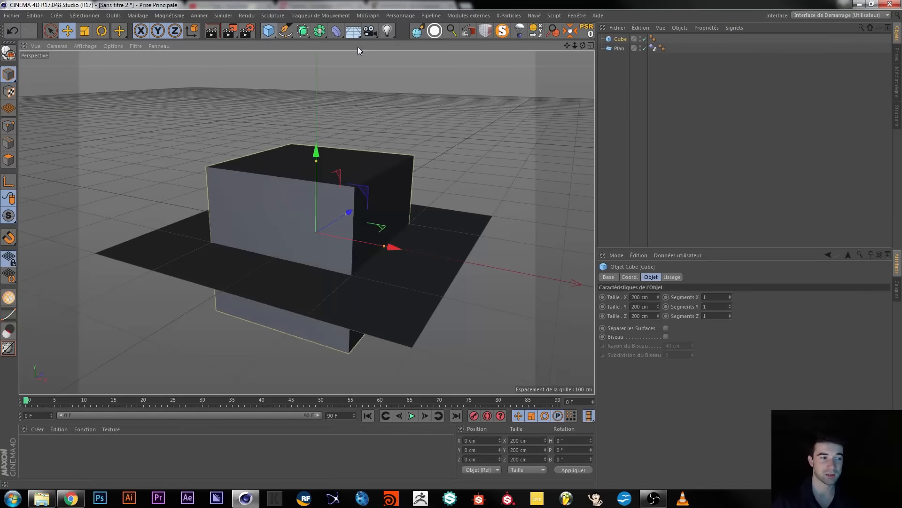
click(641, 298)
key(BackSpace)
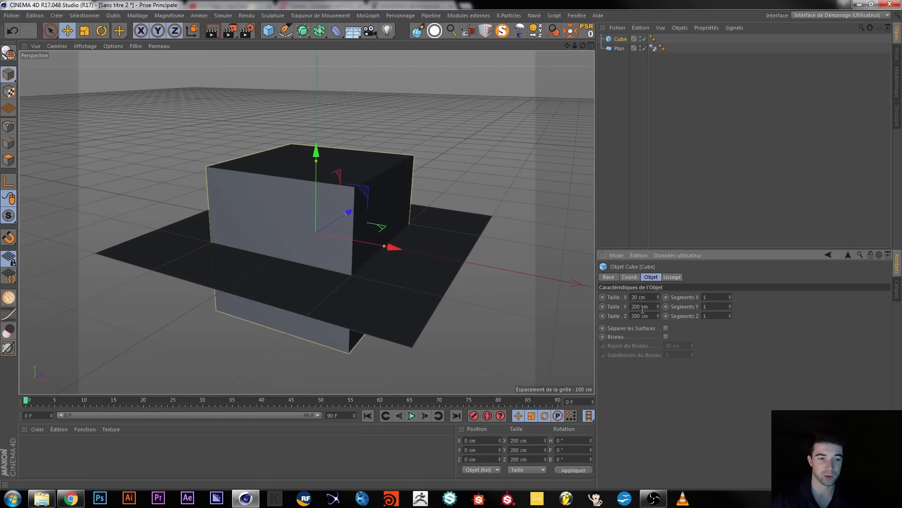
click(642, 307)
key(BackSpace)
key(BackSpace)
key(Return)
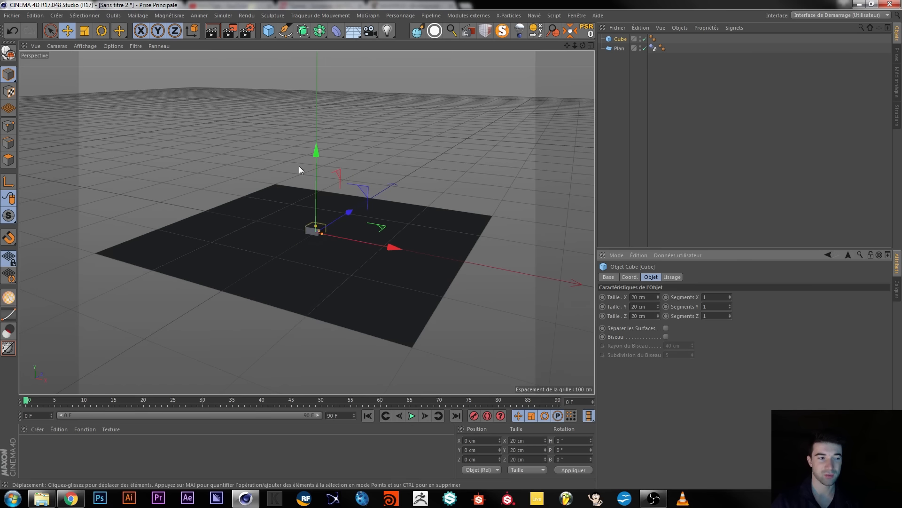
Raise the cube to about 85 cm above the plane and give it a rigid body (Corps rigide) tag
drag(318, 162, 315, 98)
alt+middle_drag(325, 185, 323, 199)
right_click(624, 38)
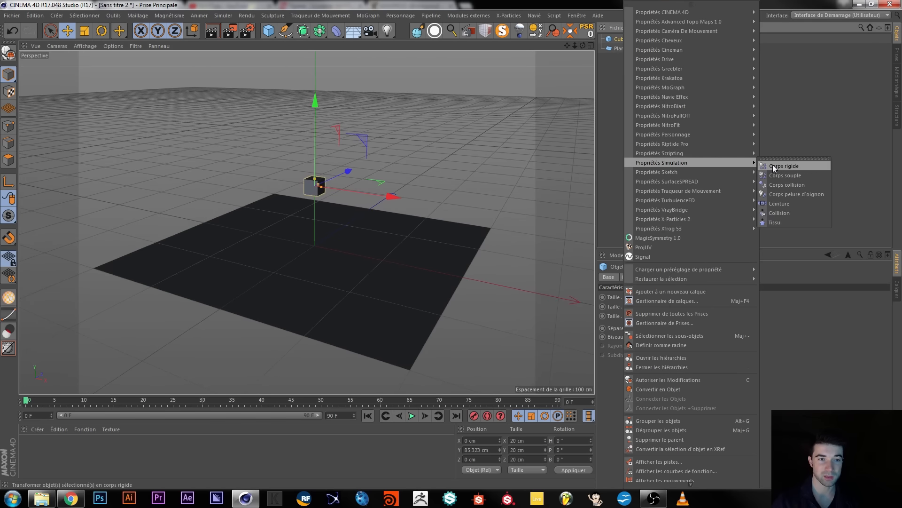
click(773, 165)
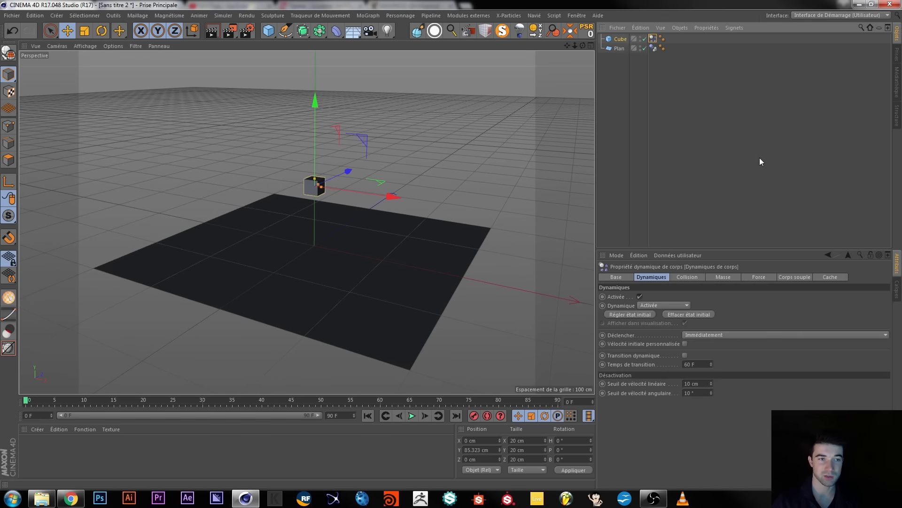
Play the falling cube simulation to about frame 38 and return to the first frame
click(413, 418)
click(412, 415)
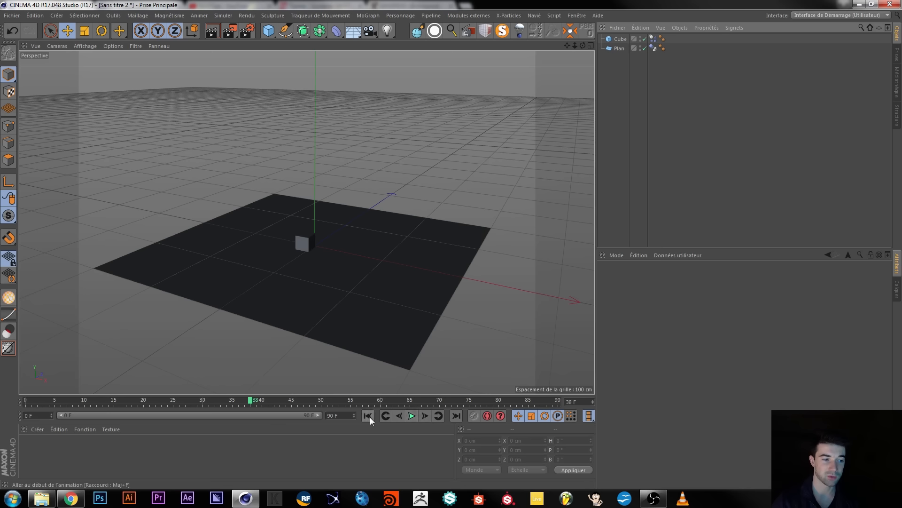
click(368, 415)
Duplicate the cube with its rigid body tag, placing the copy beside the original along the X axis
scroll(315, 189, up, 5)
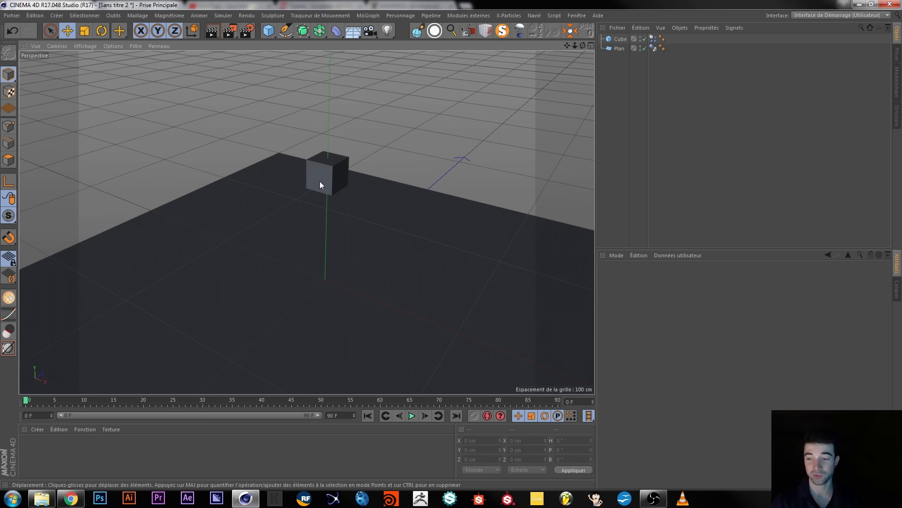
scroll(324, 196, down, 5)
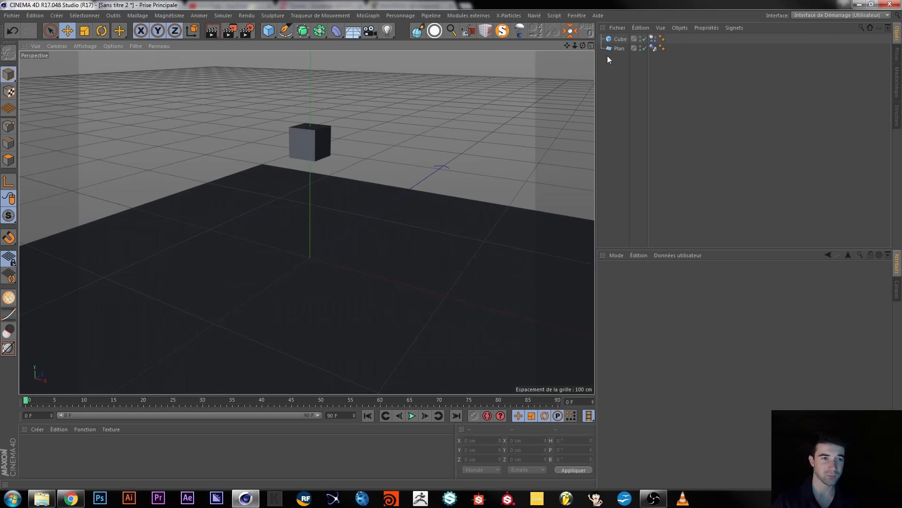
click(621, 38)
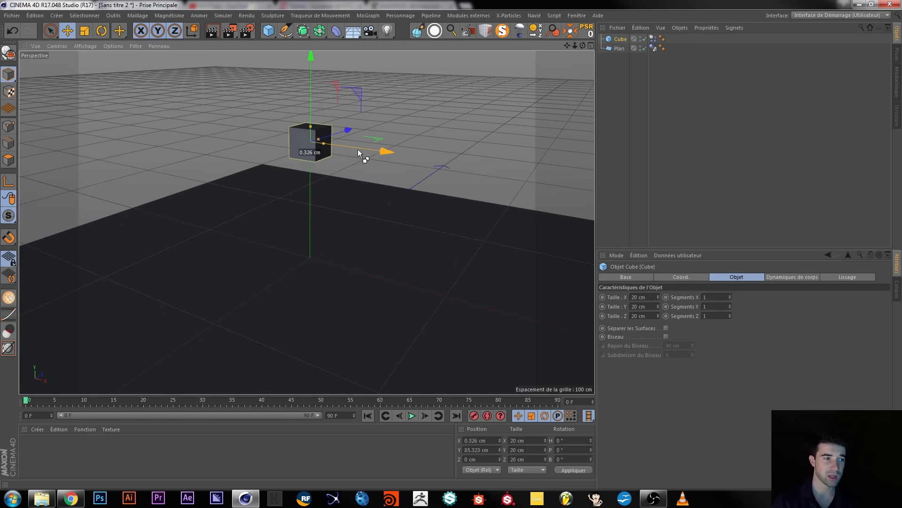
ctrl+drag(353, 148, 424, 169)
Play the simulation of the two side-by-side cubes to about frame 39 and return to the first frame
scroll(397, 213, down, 3)
scroll(410, 342, down, 3)
click(409, 418)
click(408, 421)
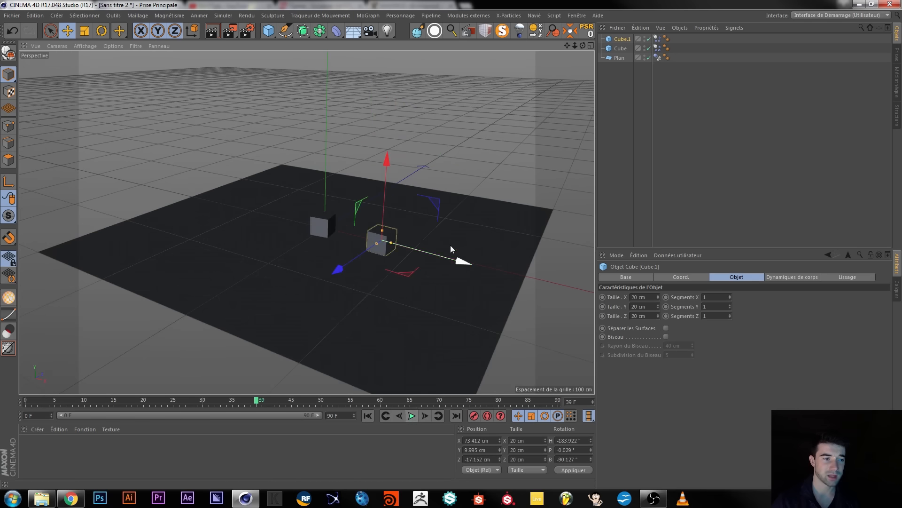
click(368, 416)
Place the duplicate cube directly above the original at about 139 cm, play the simulation to about frame 34 and return to the first frame
drag(372, 123, 392, 73)
drag(445, 101, 393, 100)
click(411, 416)
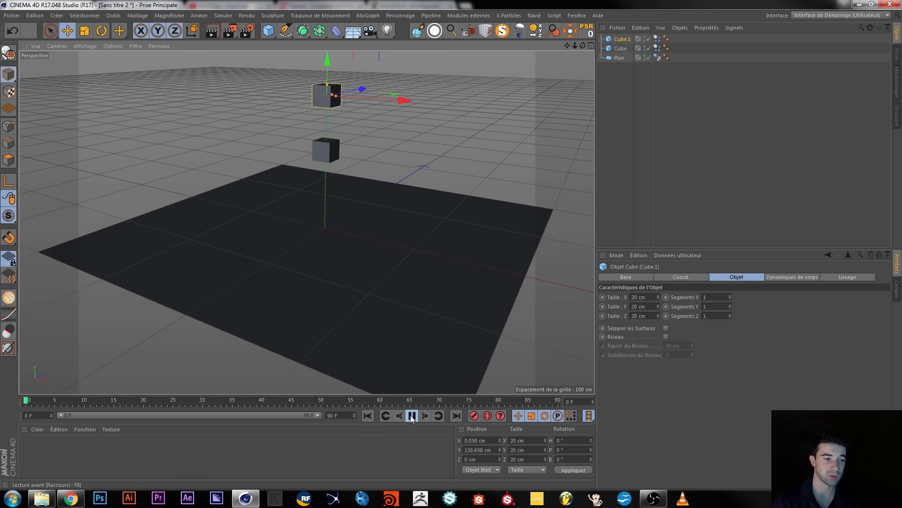
click(411, 415)
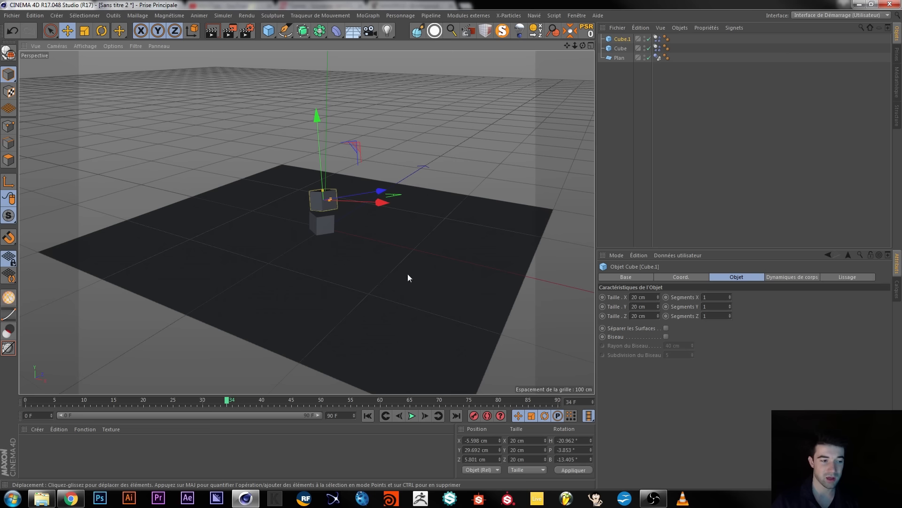
click(365, 417)
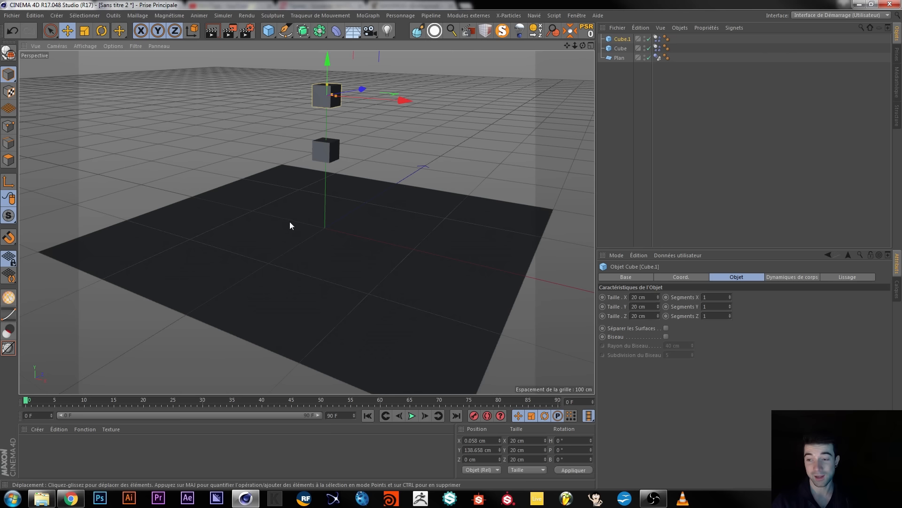
Lower the upper cube to about 100 cm so it slightly overlaps the lower one, play the simulation and return to the first frame
drag(326, 67, 329, 108)
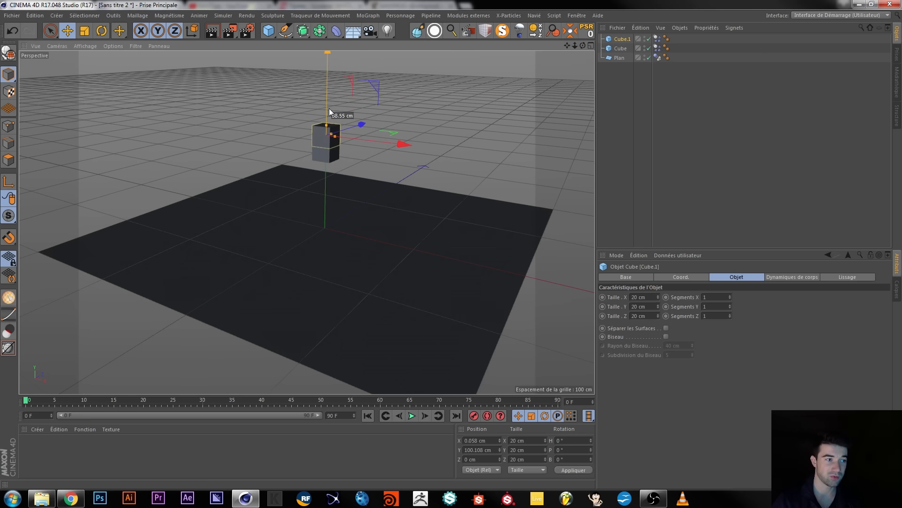
alt+drag(329, 150, 294, 143)
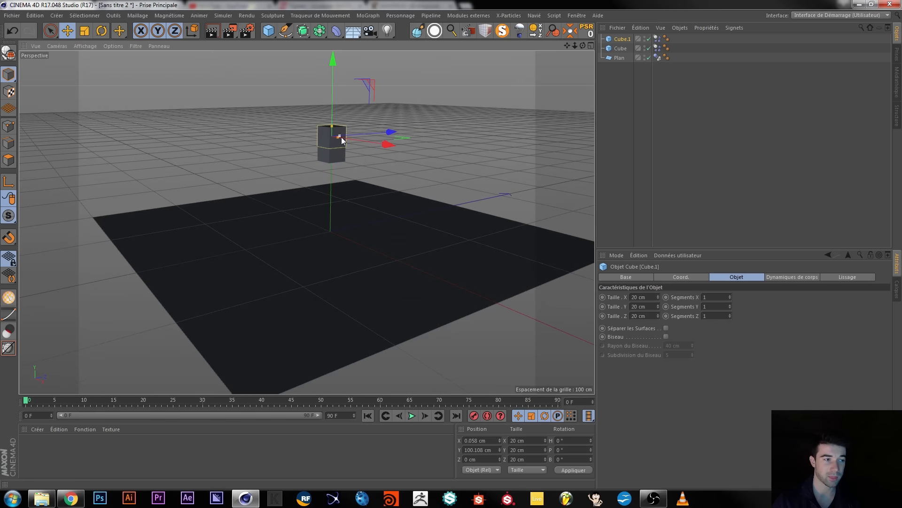
click(412, 415)
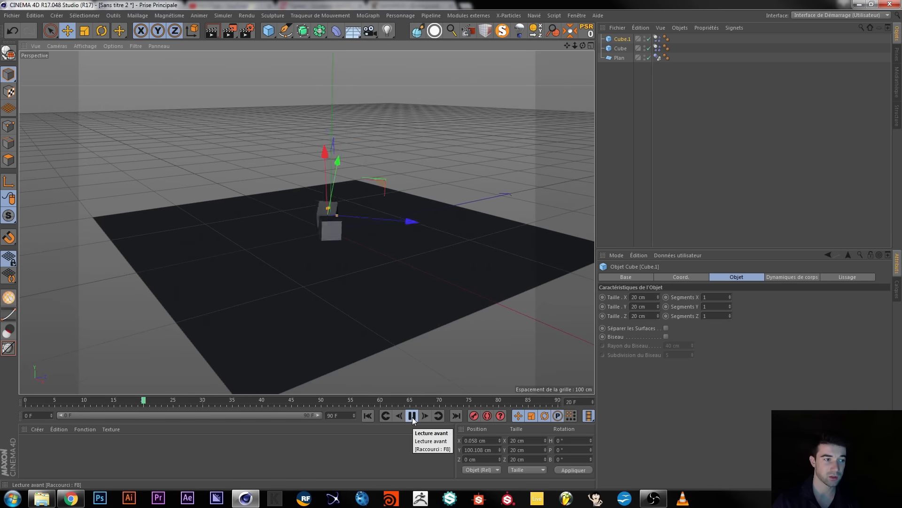
click(413, 416)
click(367, 417)
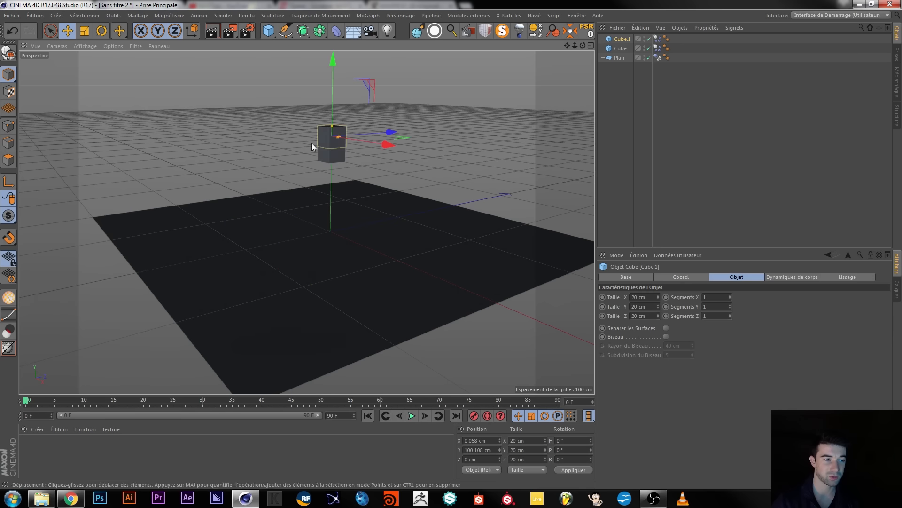
Lower the upper cube further to about 91 cm, play the simulation to about frame 25 and return to the first frame
drag(331, 83, 331, 86)
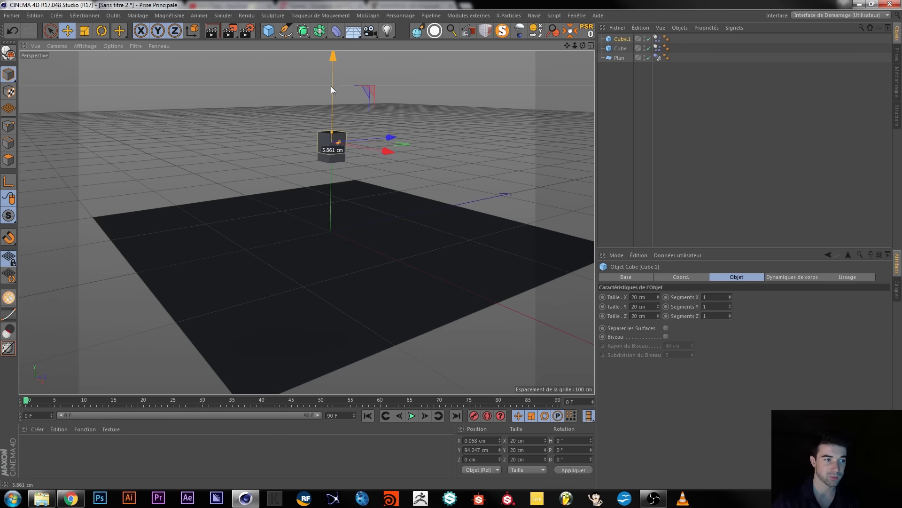
click(411, 416)
click(412, 415)
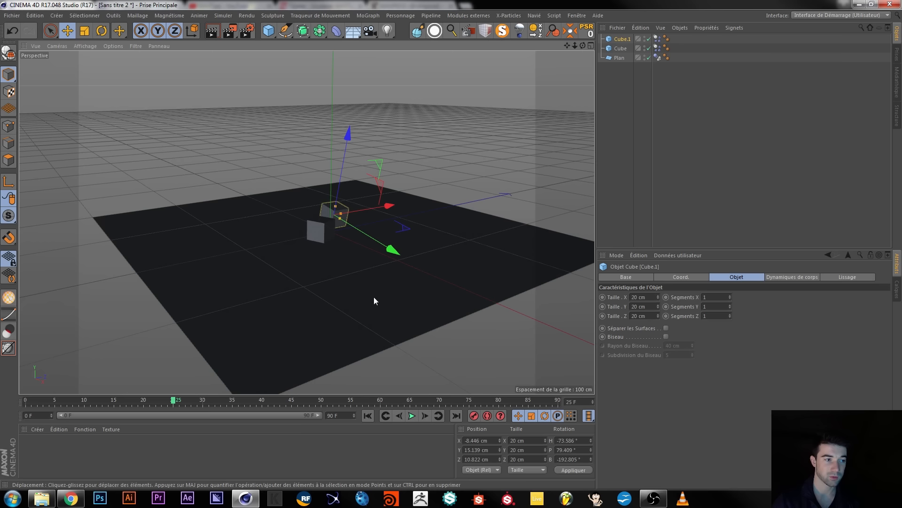
click(368, 416)
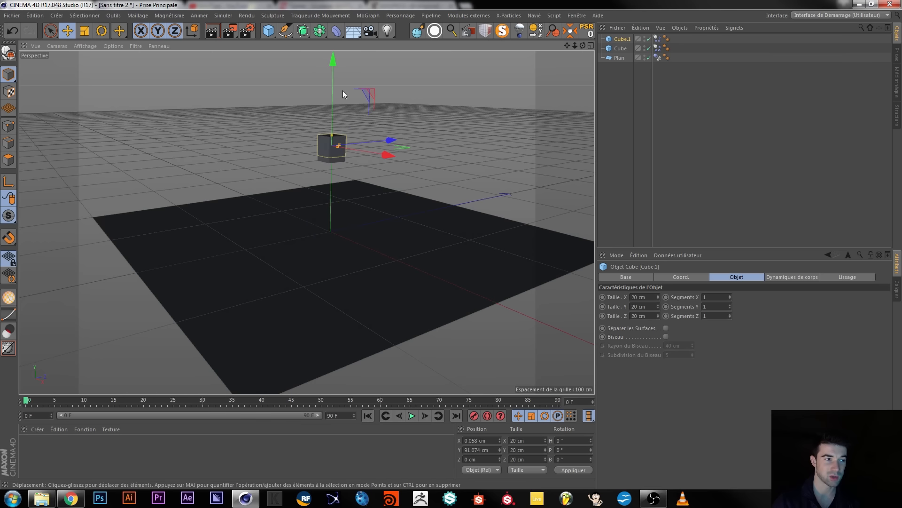
Lower the duplicate cube to about 19 cm and set it on the floor with Drop It!
drag(331, 83, 334, 150)
click(570, 30)
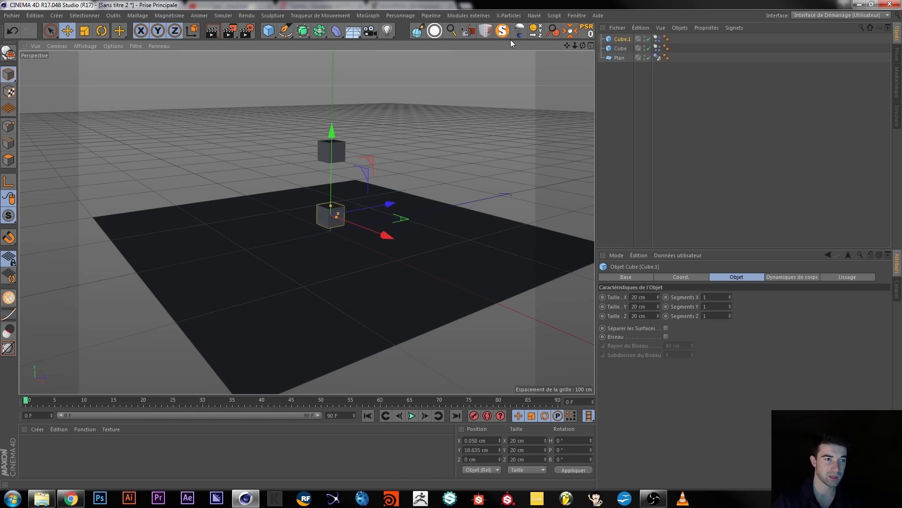
click(526, 83)
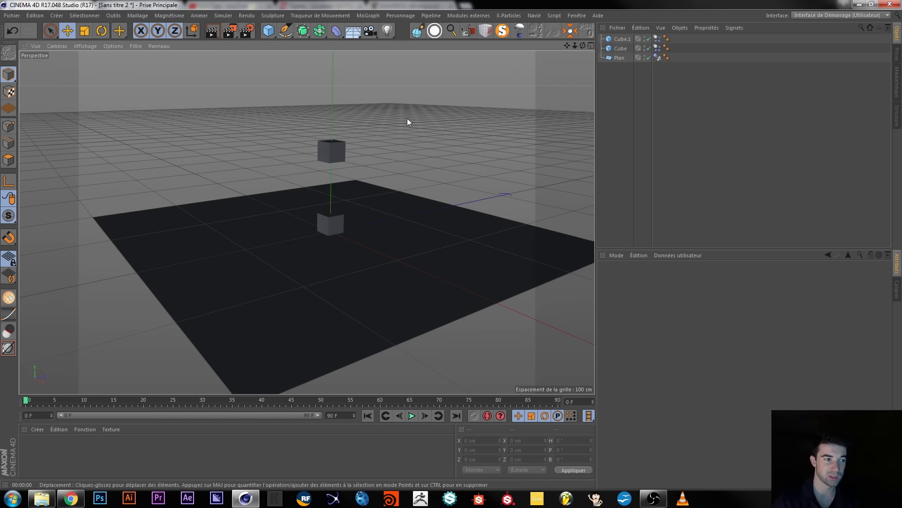
Move the original cube along X to about 60 cm and drop it onto the floor beside the duplicate
click(621, 48)
drag(369, 163, 444, 187)
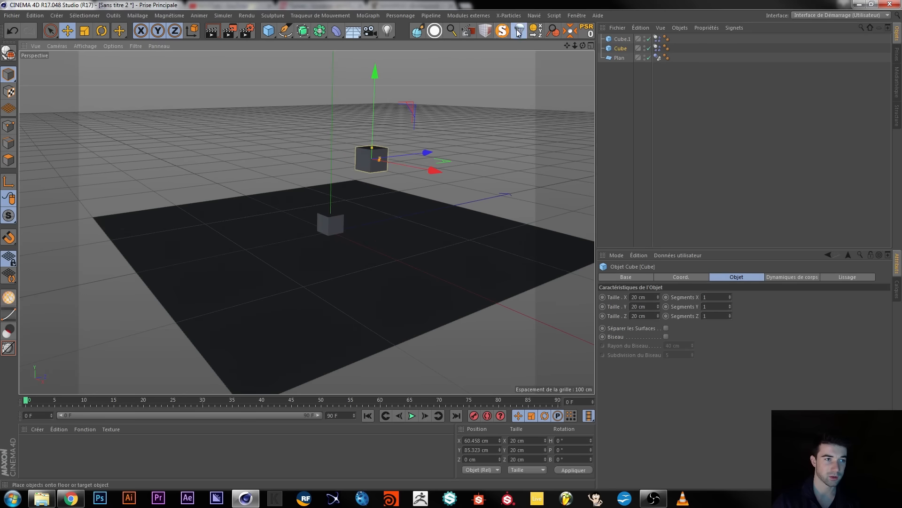
click(571, 31)
click(522, 83)
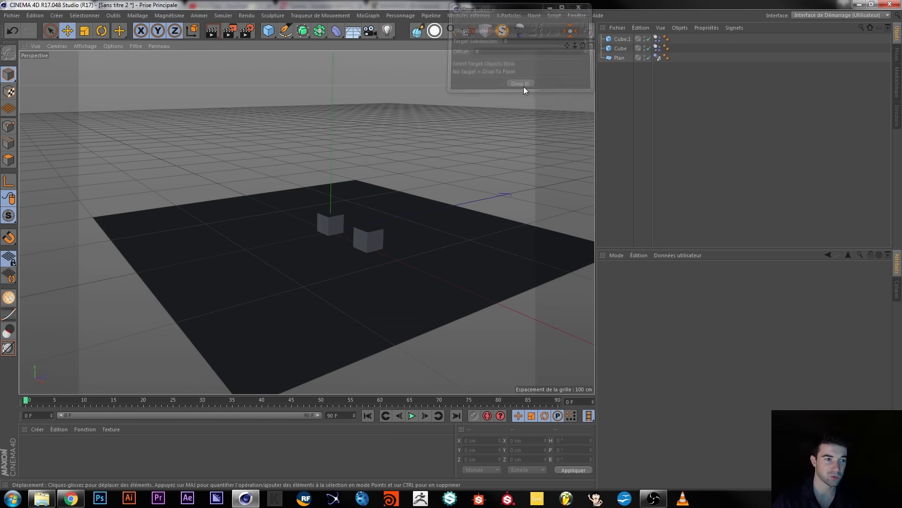
Move the original cube along X to about 15 cm so it overlaps the duplicate, play the simulation and return to the first frame
click(373, 233)
alt+drag(368, 264, 324, 255)
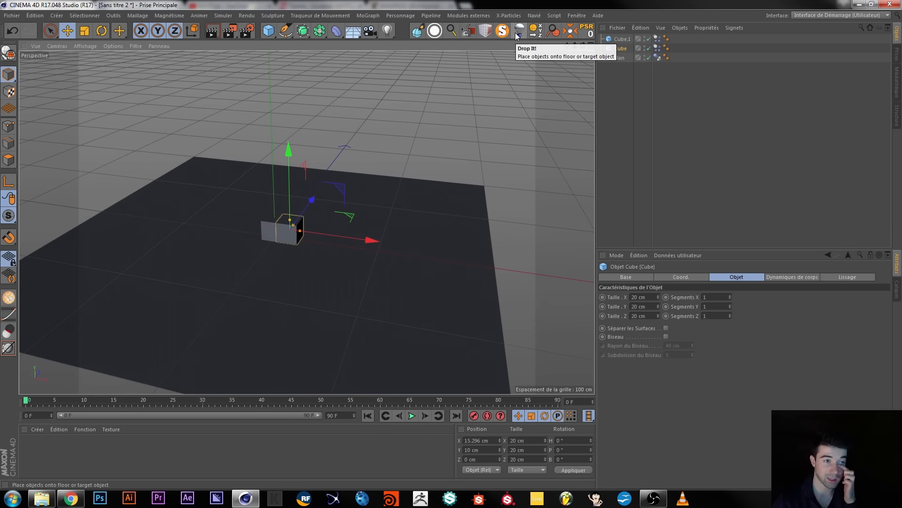
scroll(282, 235, up, 4)
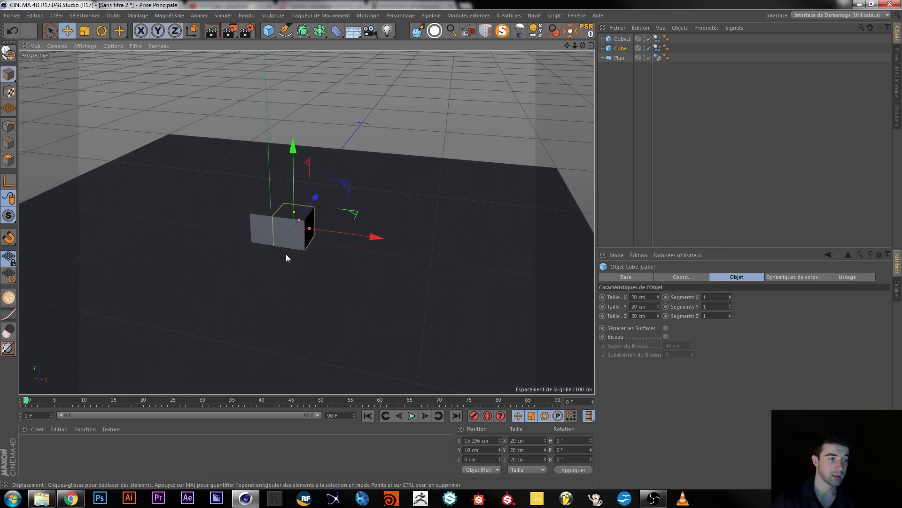
alt+drag(289, 282, 306, 284)
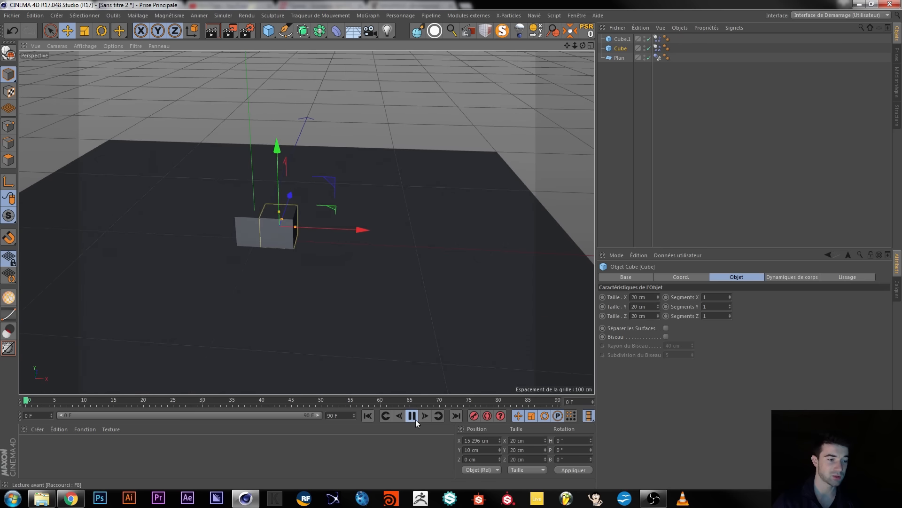
click(368, 416)
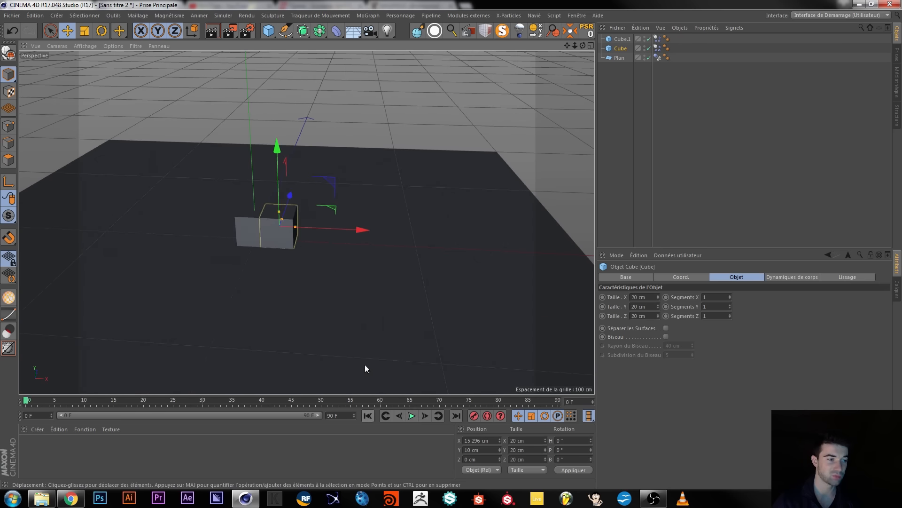
Separate the original cube from the duplicate at about 25 cm on X, test the simulation, and move it farther to about 41 cm
drag(364, 233, 380, 234)
click(411, 416)
click(368, 416)
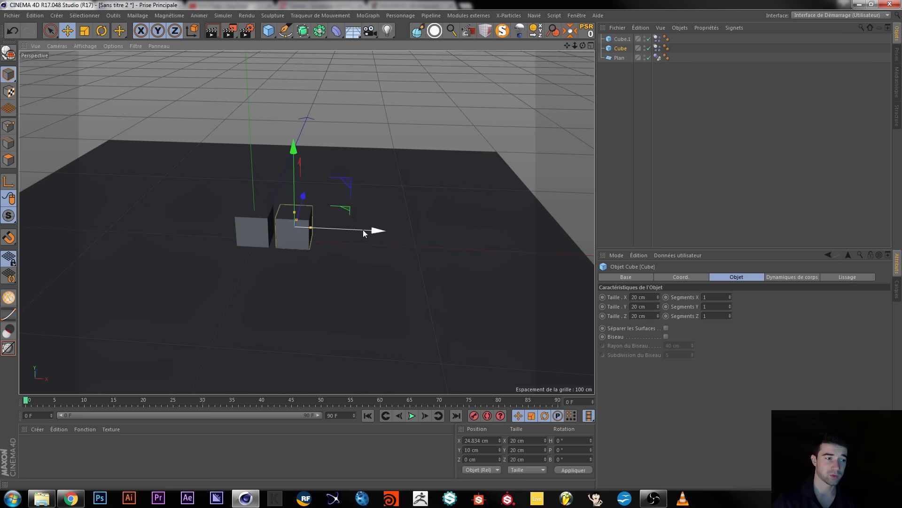
drag(363, 233, 393, 233)
Add a Force dynamics object with an intensity of -10 cm and play the simulation to about frame 36
click(224, 15)
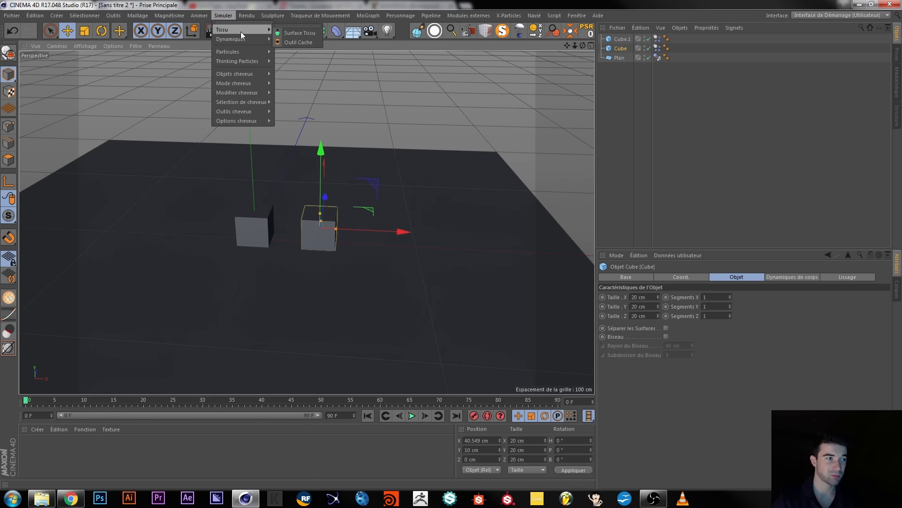
mouse_move(242, 41)
click(286, 64)
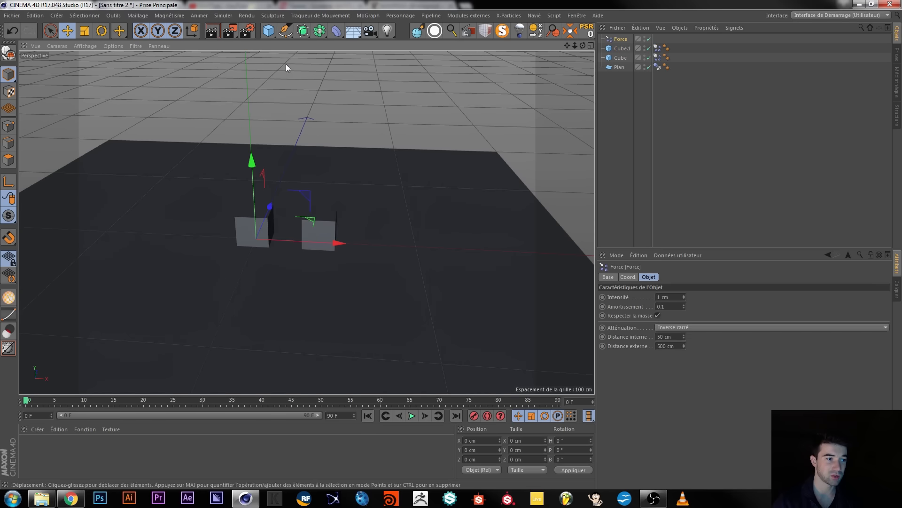
click(658, 297)
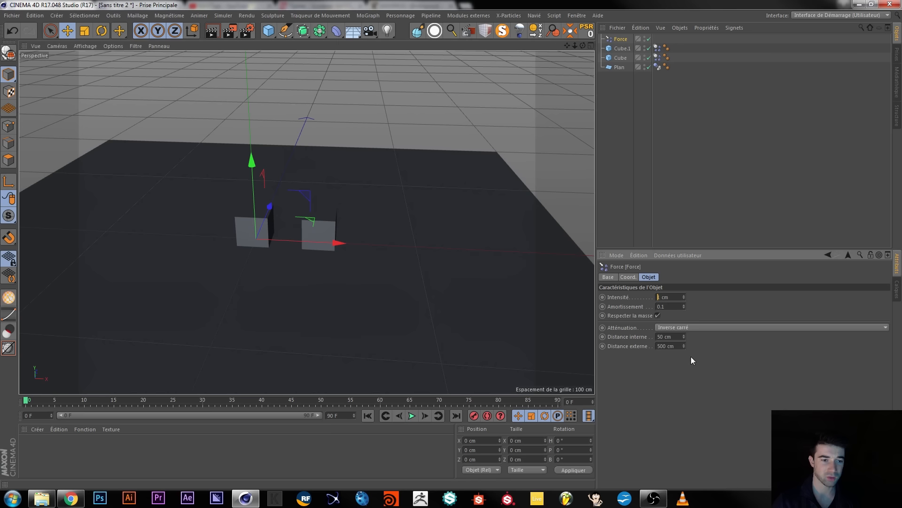
text(-)
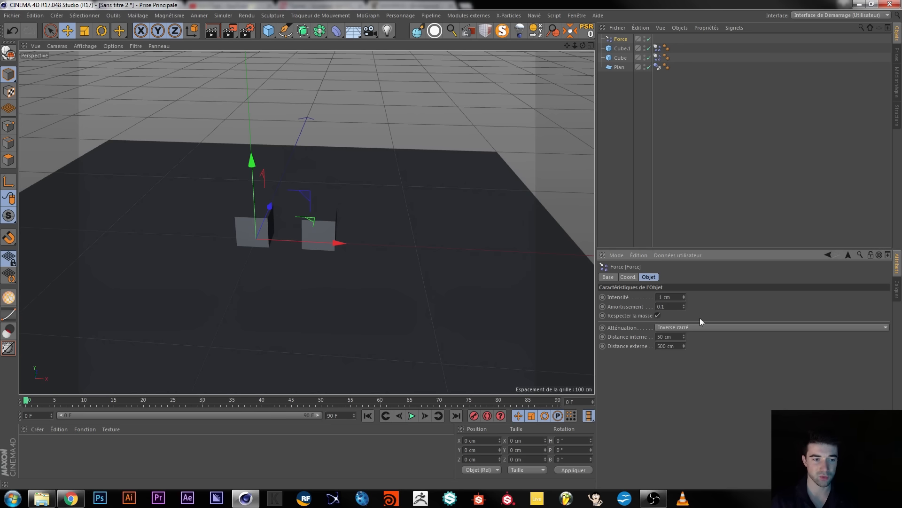
click(661, 298)
text(0)
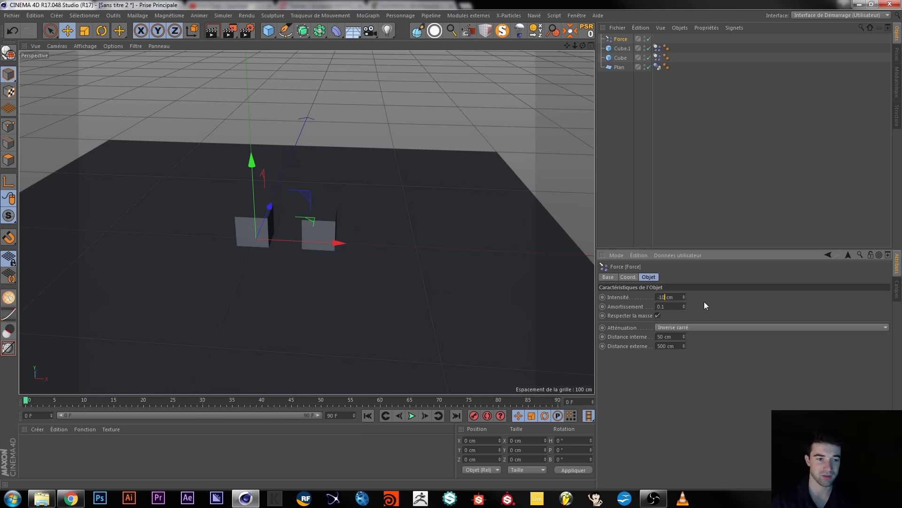
click(412, 416)
click(412, 415)
Set the Force intensity to -204 cm, play the simulation to about frame 51, and replay it from the first frame to about frame 9
key(Return)
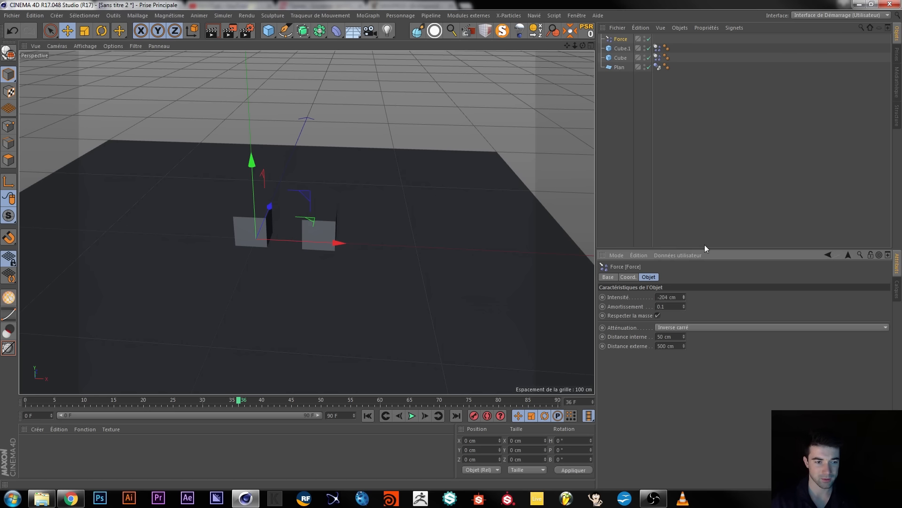
click(411, 416)
click(411, 415)
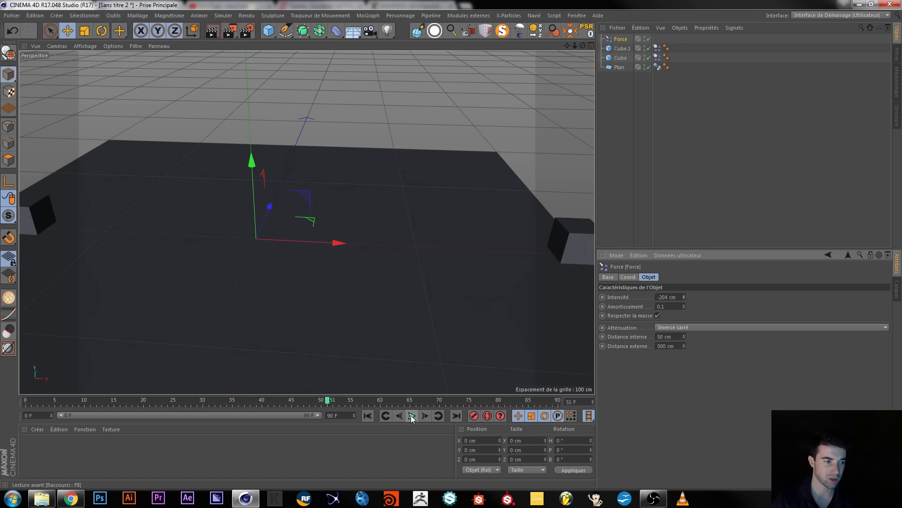
click(368, 415)
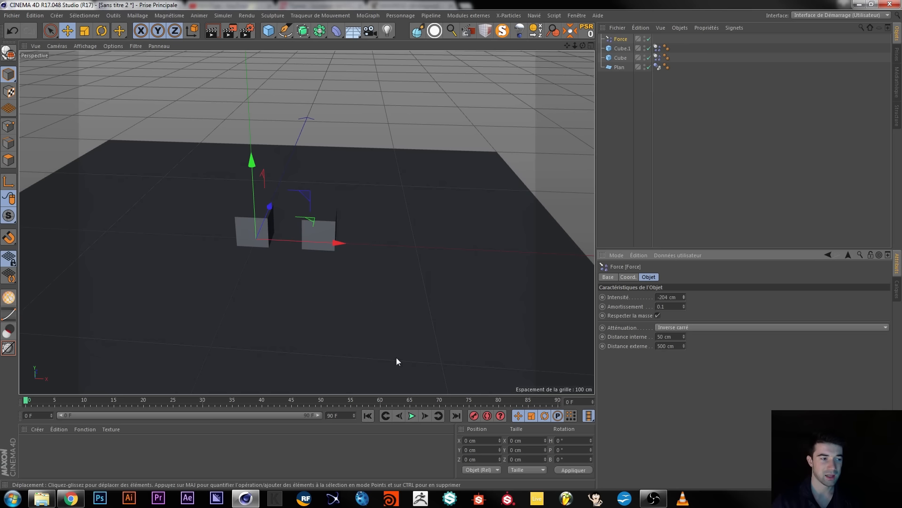
click(412, 415)
click(412, 416)
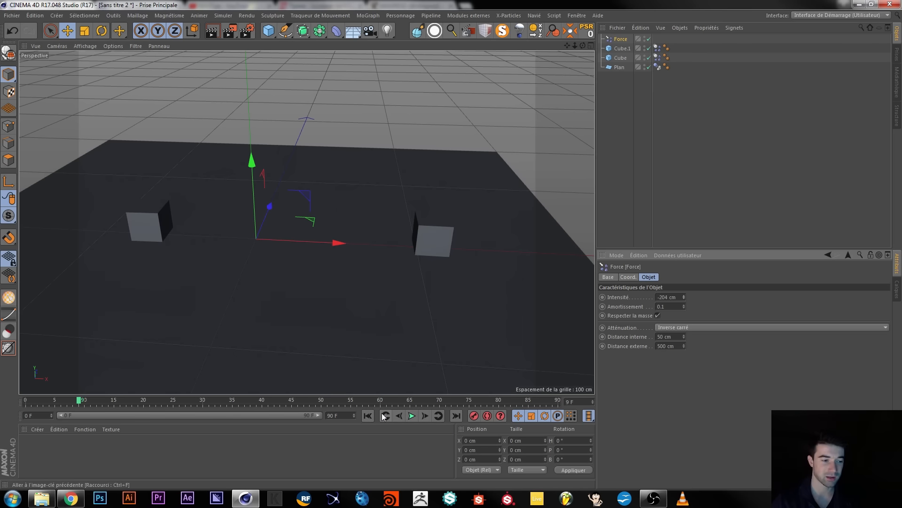
click(368, 416)
Delete the Force object and add an Attraction particle modifier between the cubes, at about 17 cm on X
key(Delete)
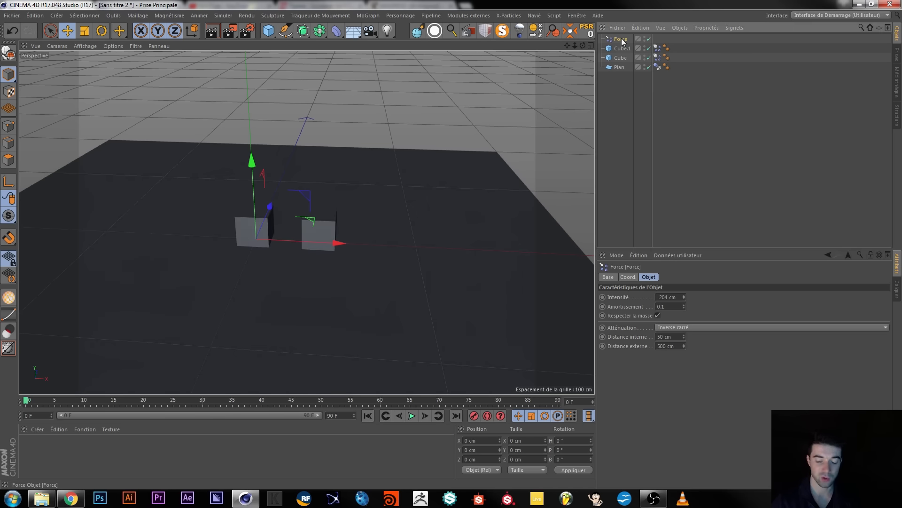
click(202, 16)
mouse_move(219, 17)
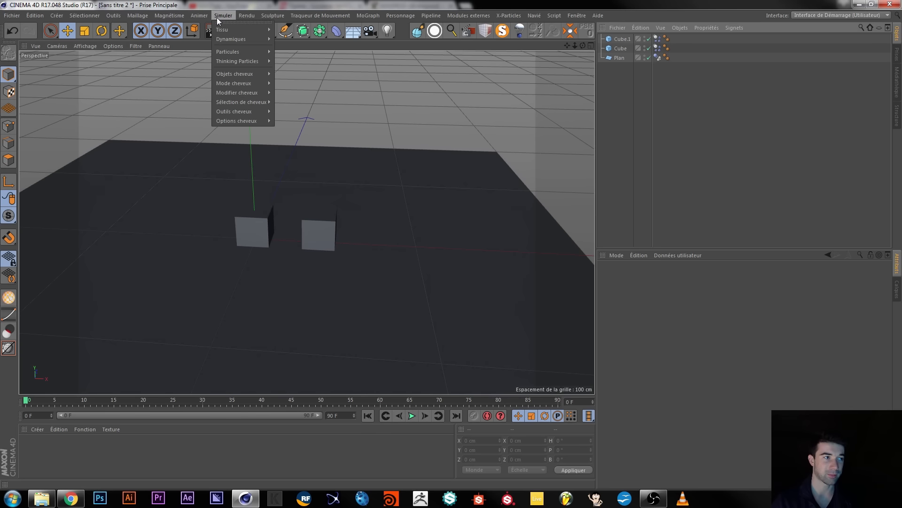
mouse_move(256, 52)
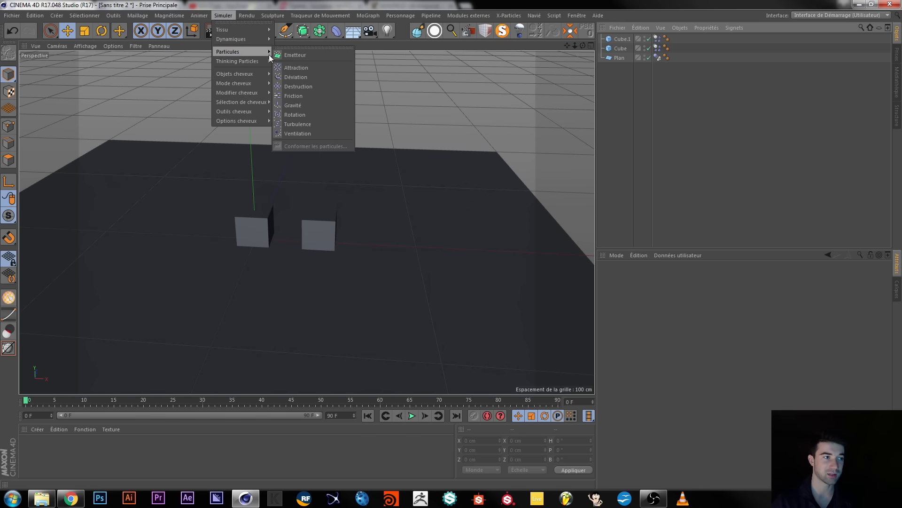
click(291, 67)
drag(324, 246, 347, 251)
Set the Attraction modifier's intensity to -1000, play the simulation briefly and return to the first frame
click(655, 296)
text(-1000)
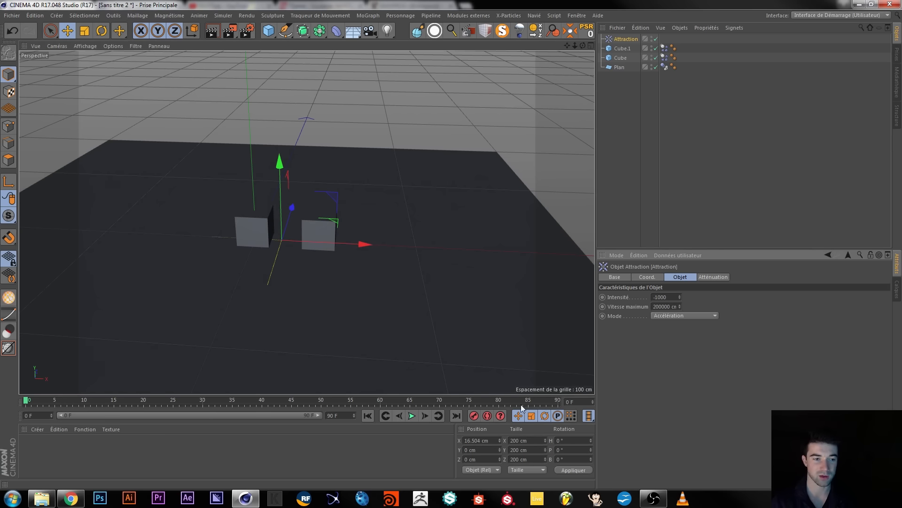
click(412, 416)
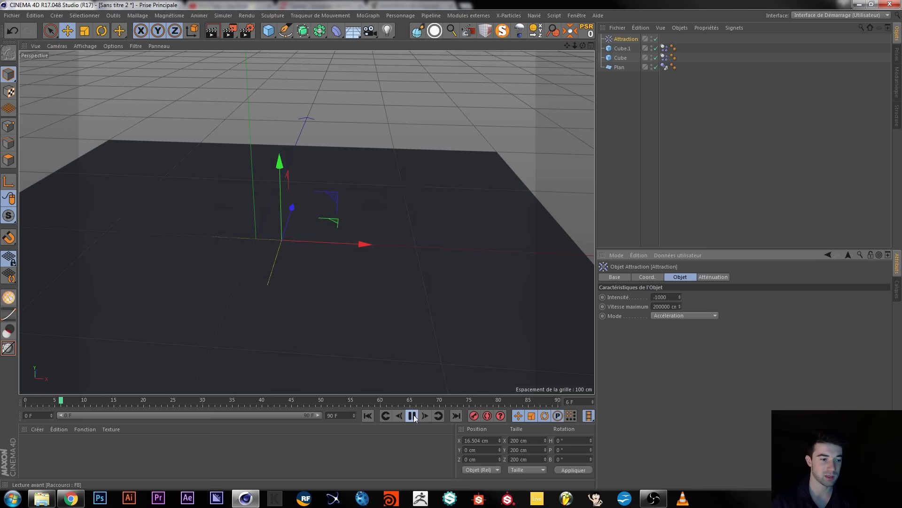
click(369, 415)
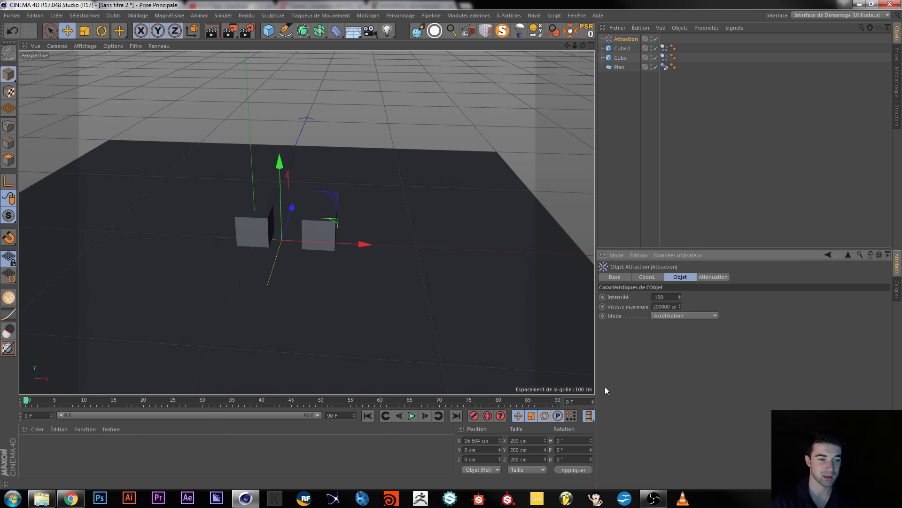
Set the Attraction modifier's intensity to -100 and play the simulation to about frame 9
click(411, 415)
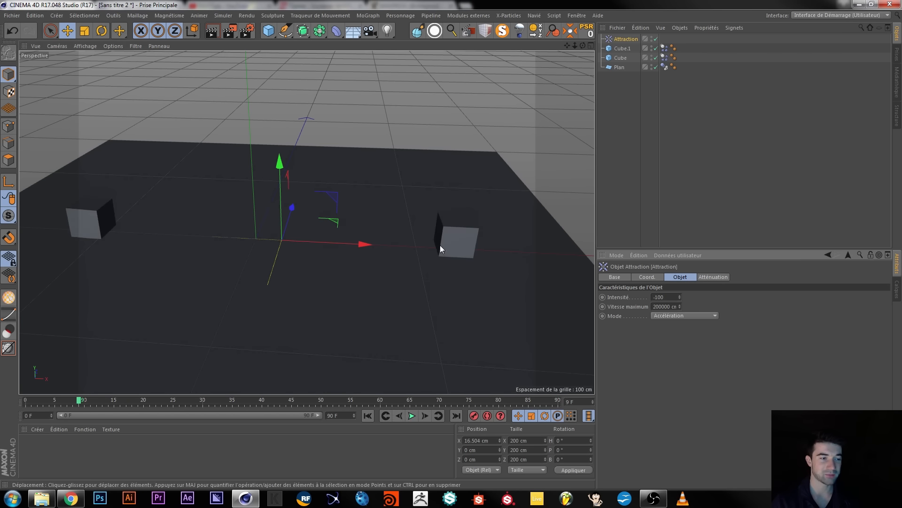
Rewind to the first frame, delete the Attraction modifier and move Cube.1 along X to about 25 cm so it overlaps the other cube
click(368, 415)
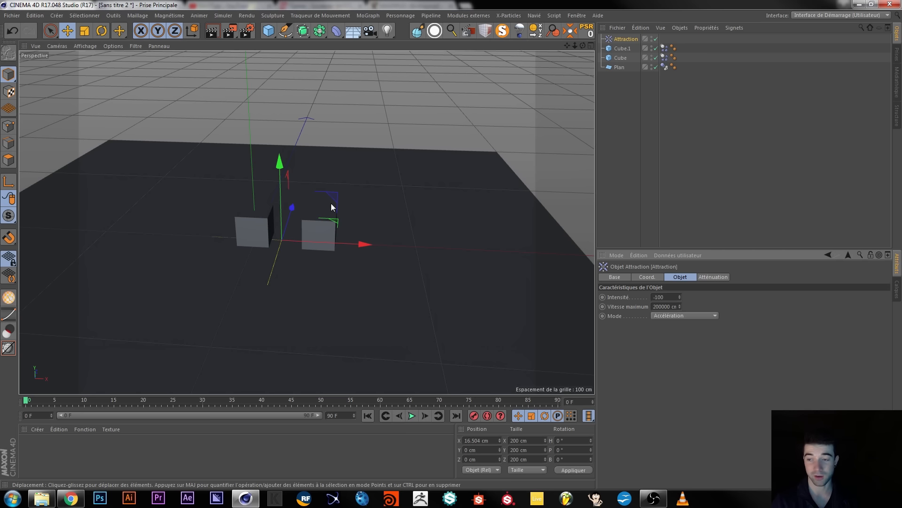
key(Delete)
click(620, 39)
drag(335, 228, 372, 230)
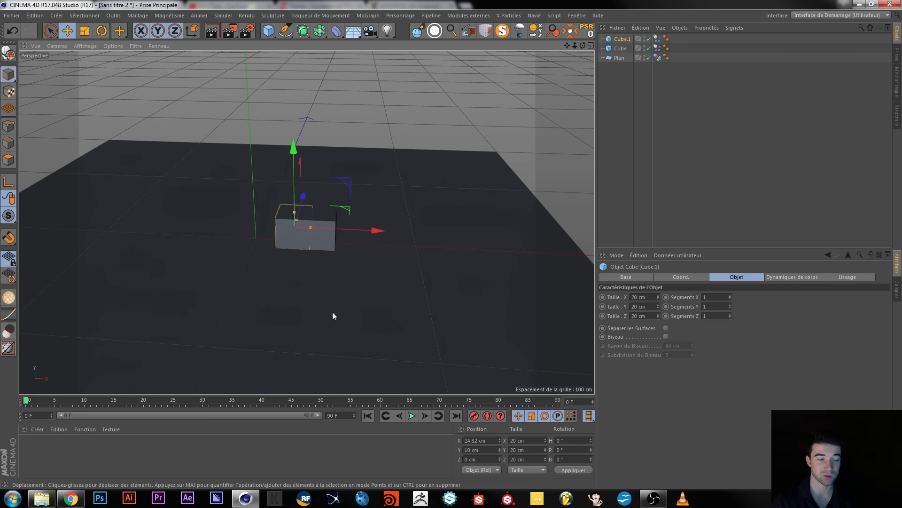
Play the overlapping cubes' simulation to about frame 19 and return to the first frame
click(413, 416)
click(413, 416)
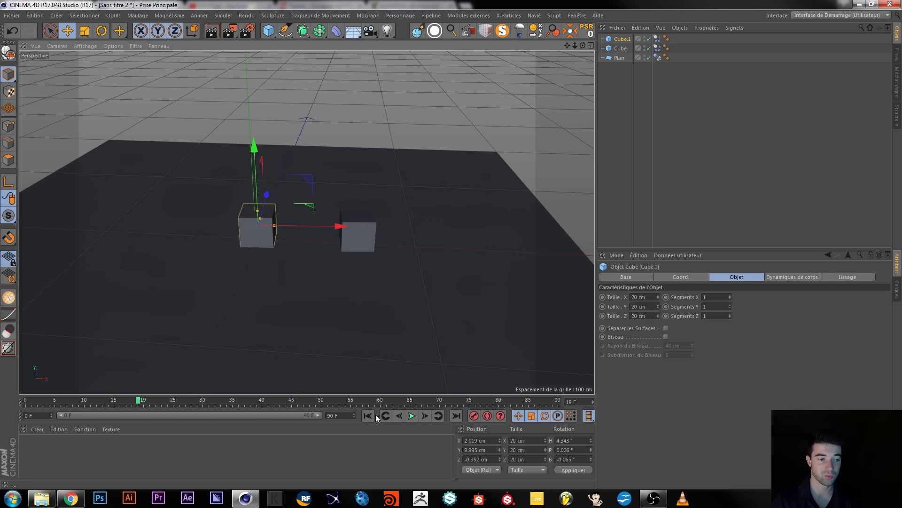
click(367, 416)
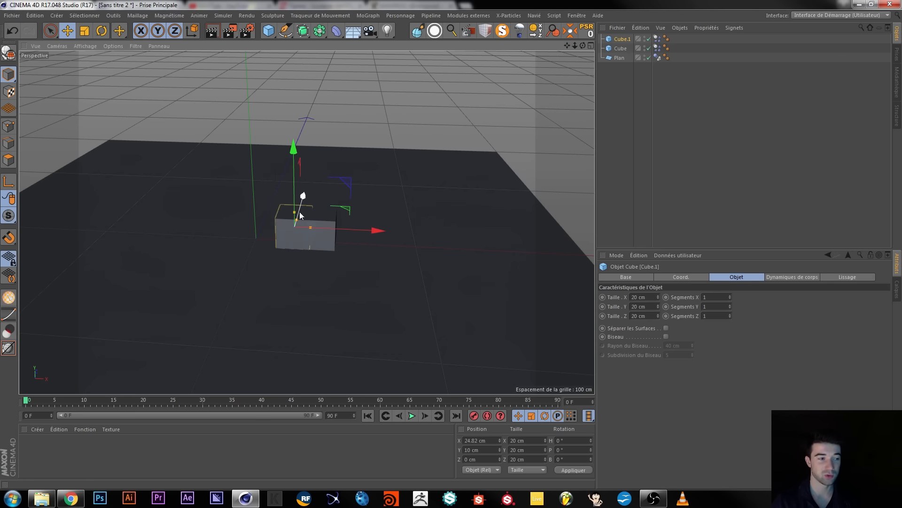
Duplicate the overlapping cubes into a tight cluster of nine, play the simulation to about frame 19 and rewind it
mouse_move(301, 207)
ctrl+mouse_down()
mouse_move(303, 196)
mouse_move(301, 211)
ctrl+mouse_up()
ctrl+drag(369, 246, 404, 247)
ctrl+drag(326, 211, 314, 230)
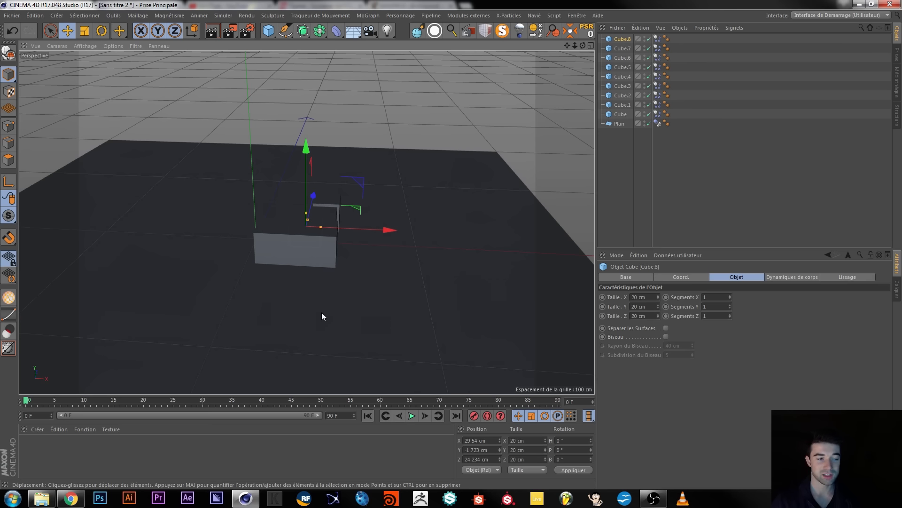
click(409, 418)
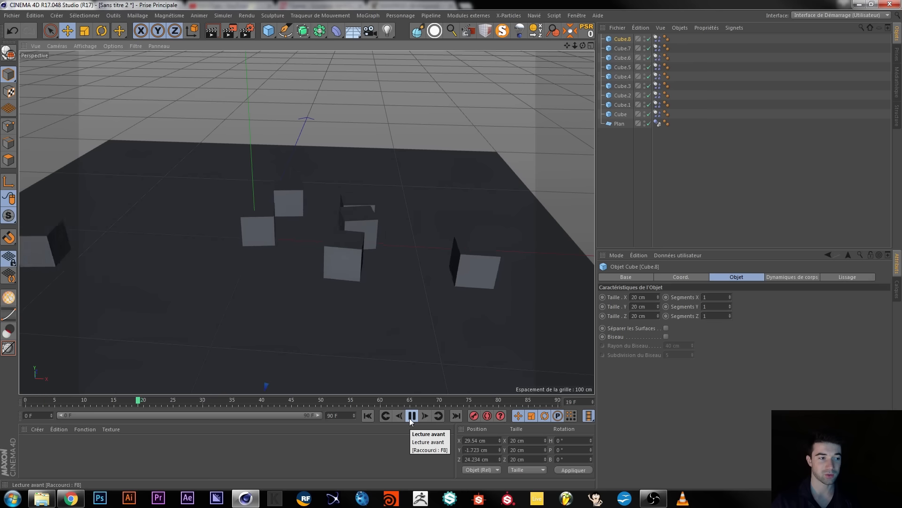
click(368, 415)
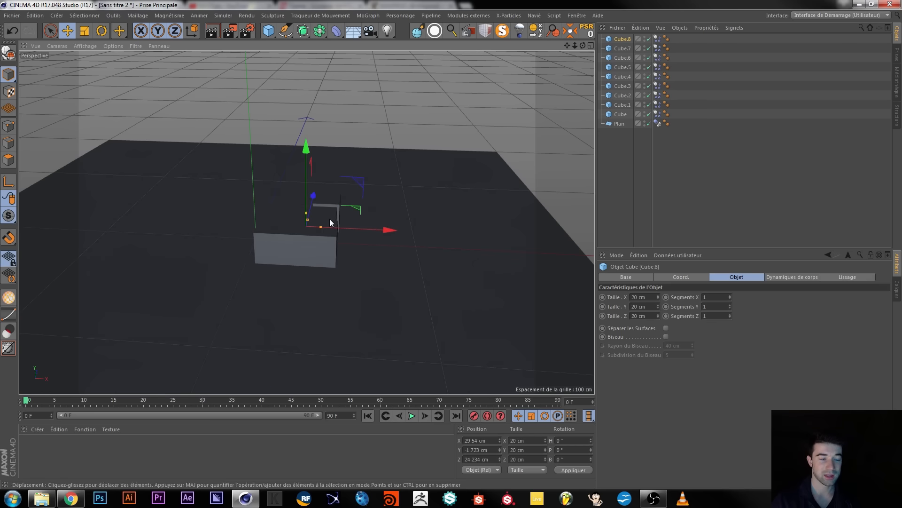
Switch to the Harley Explosion.c4d project and return its animation to the first frame
click(12, 16)
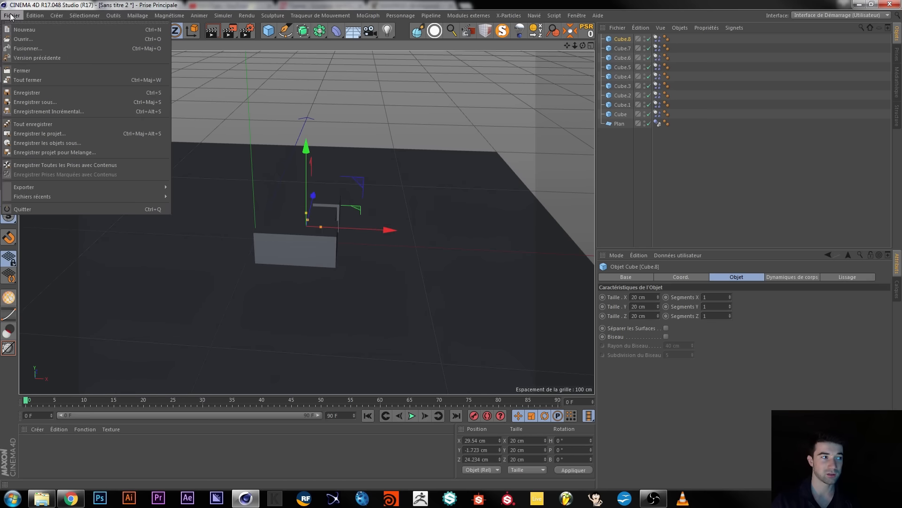
mouse_move(553, 16)
click(607, 247)
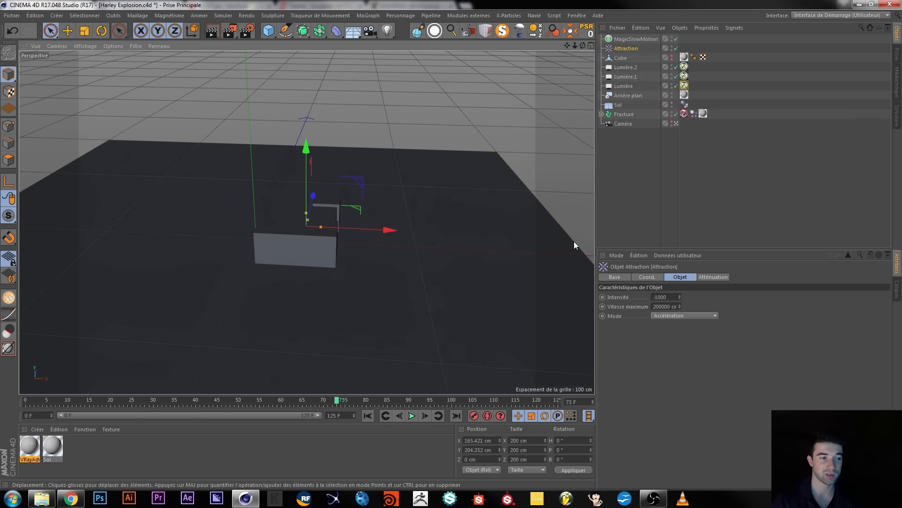
click(368, 416)
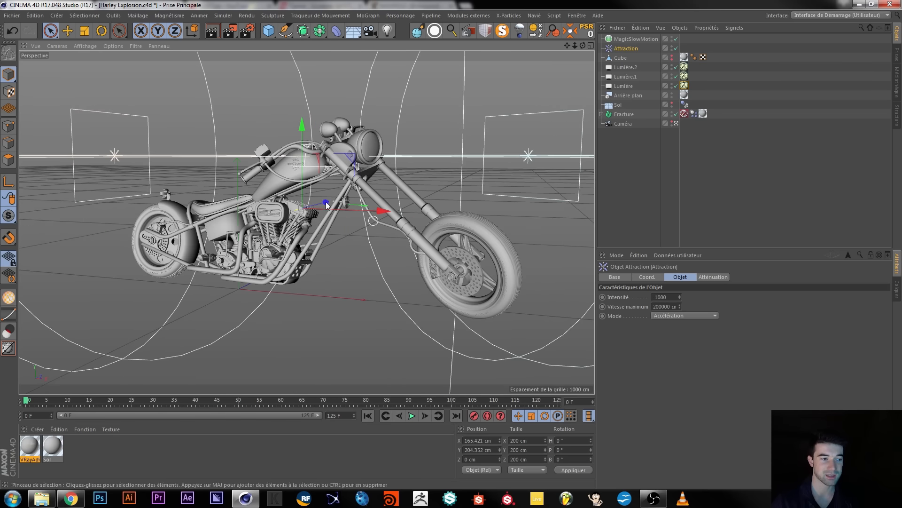
Run the motorcycle explosion to frame 4 with the Attraction disabled, review the project's Dynamics settings, and re-enable the Attraction
click(676, 48)
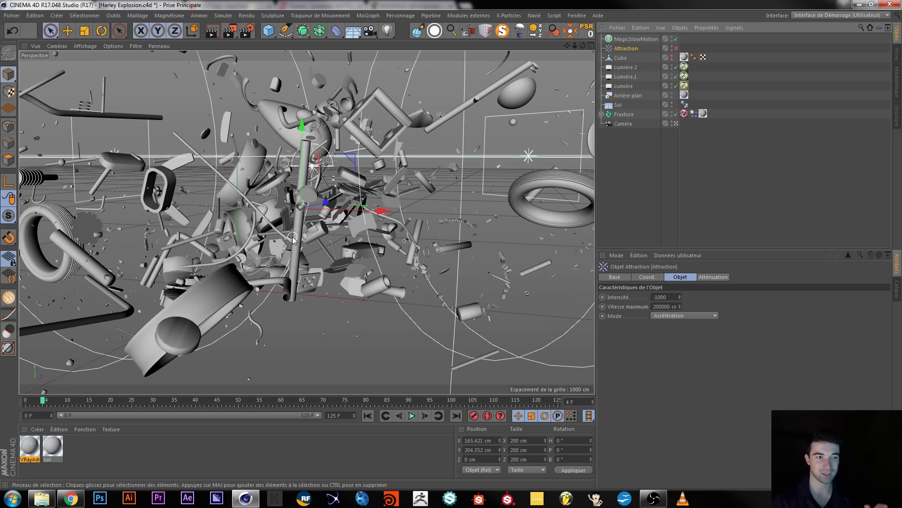
key(ctrl+d)
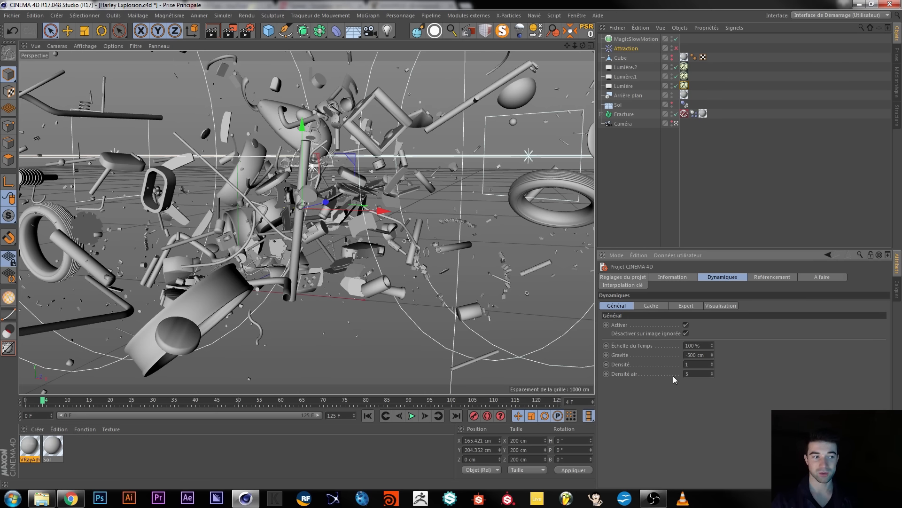
click(676, 48)
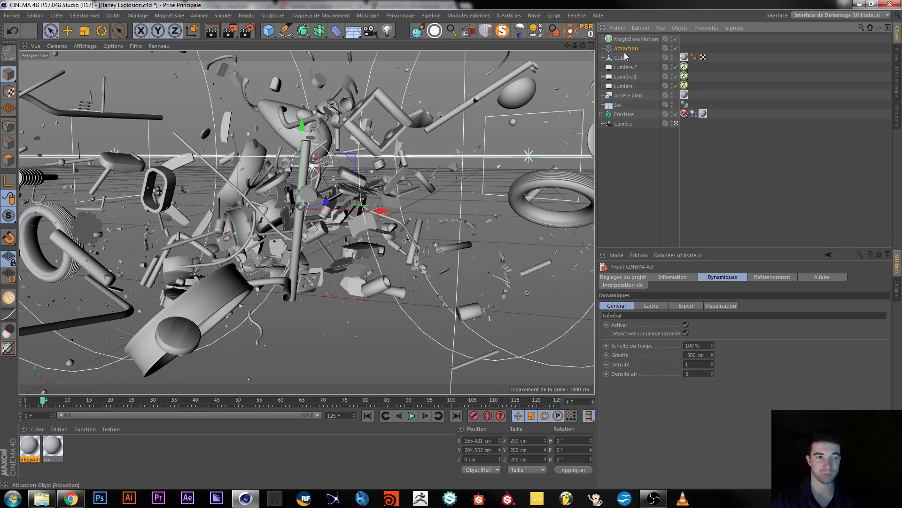
Return to the Sans titre 2 project and add an Attraction particle modifier above the cube cluster, at about X 30 cm, Y 18 cm
click(577, 15)
click(602, 236)
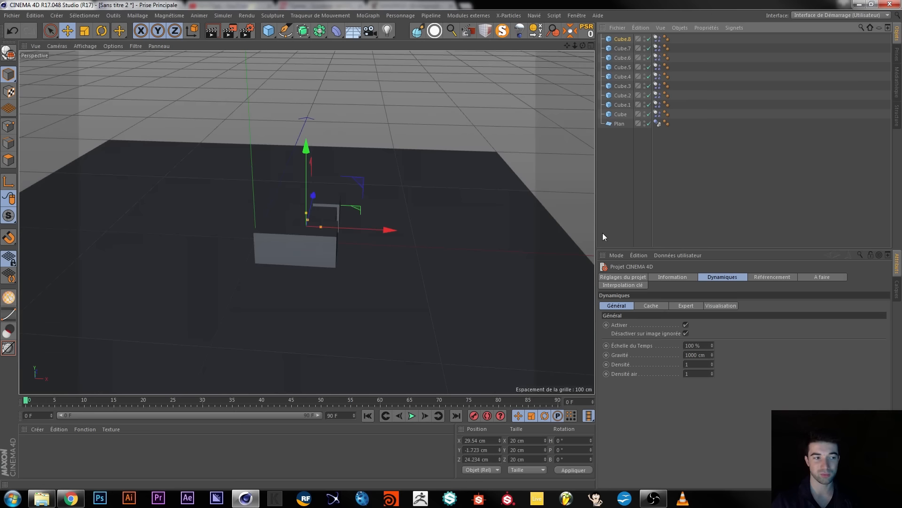
click(216, 15)
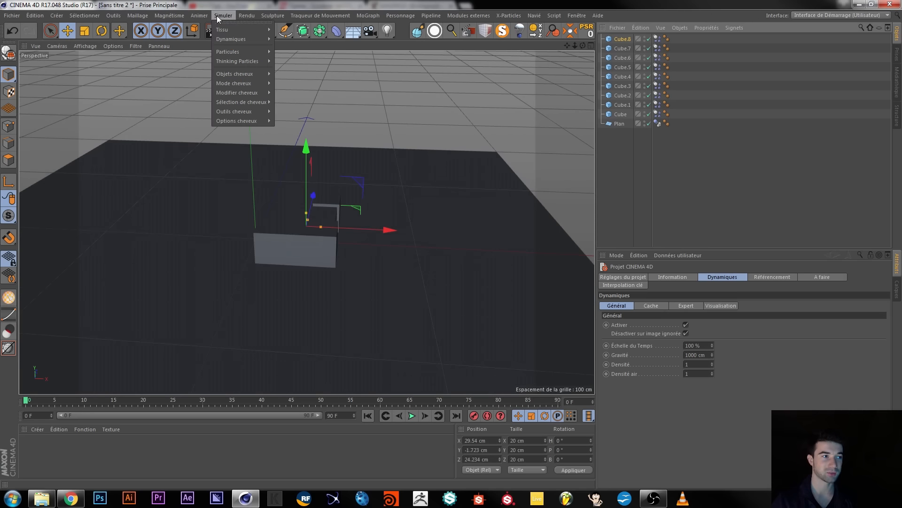
mouse_move(239, 53)
click(292, 67)
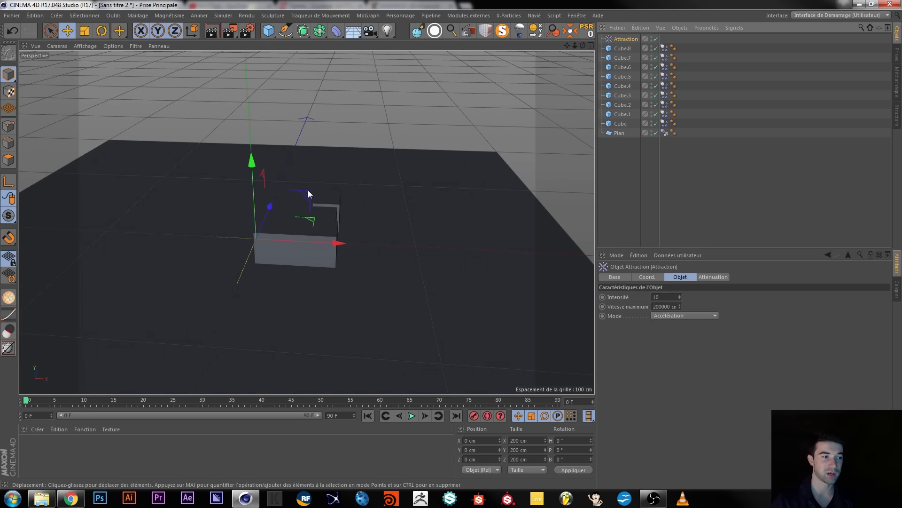
drag(256, 217, 254, 191)
drag(323, 220, 371, 219)
Set the Attraction modifier's intensity to -1000, play the simulation to about frame 15 and return to the first frame
click(653, 297)
text(-)
click(670, 297)
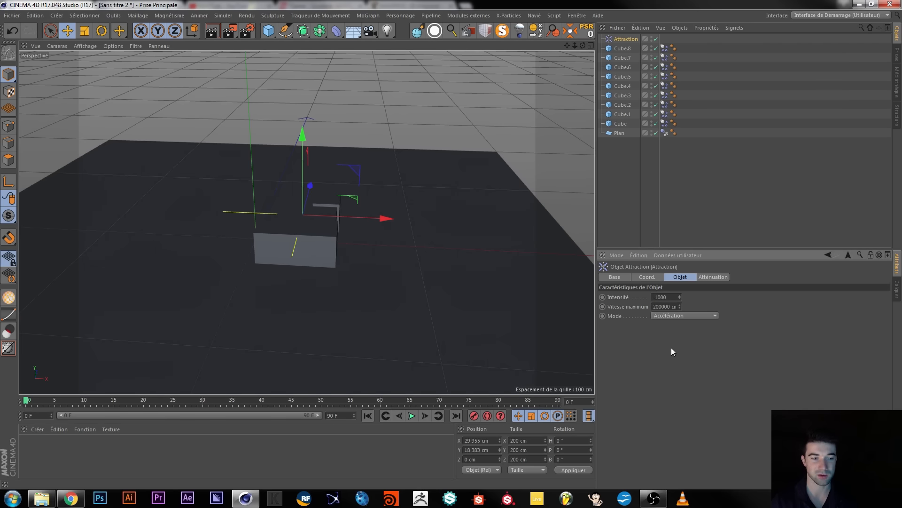
click(408, 418)
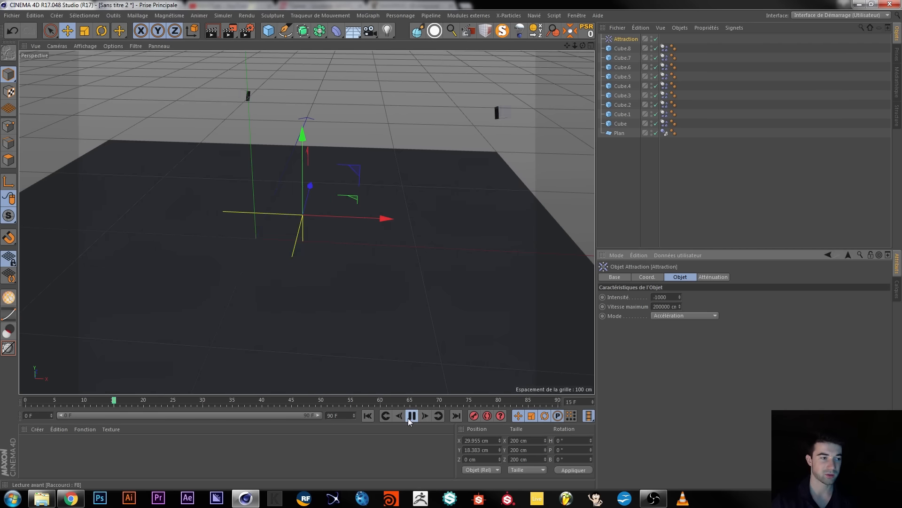
click(369, 415)
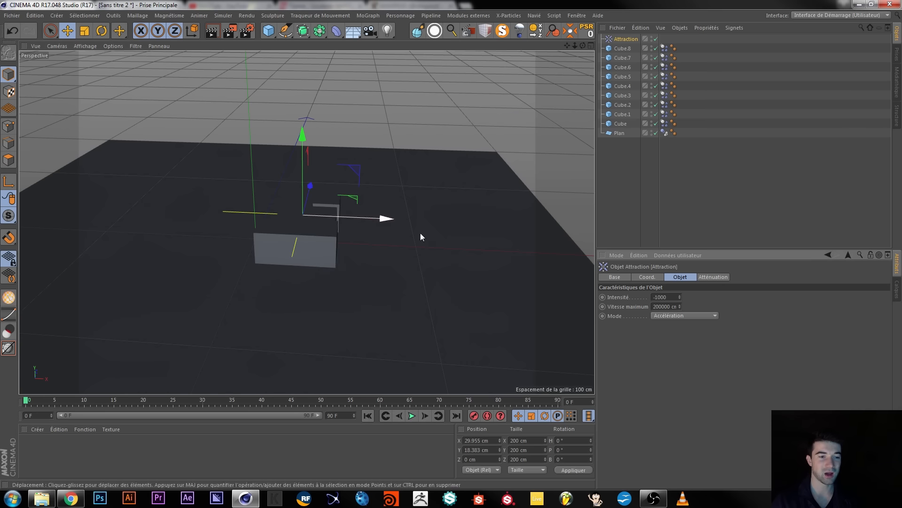
Select the cubes one by one from Cube to Cube.8 to examine the individual objects in the cluster
click(625, 125)
click(625, 114)
click(623, 105)
click(623, 97)
click(622, 88)
click(619, 77)
click(620, 68)
click(622, 59)
click(625, 48)
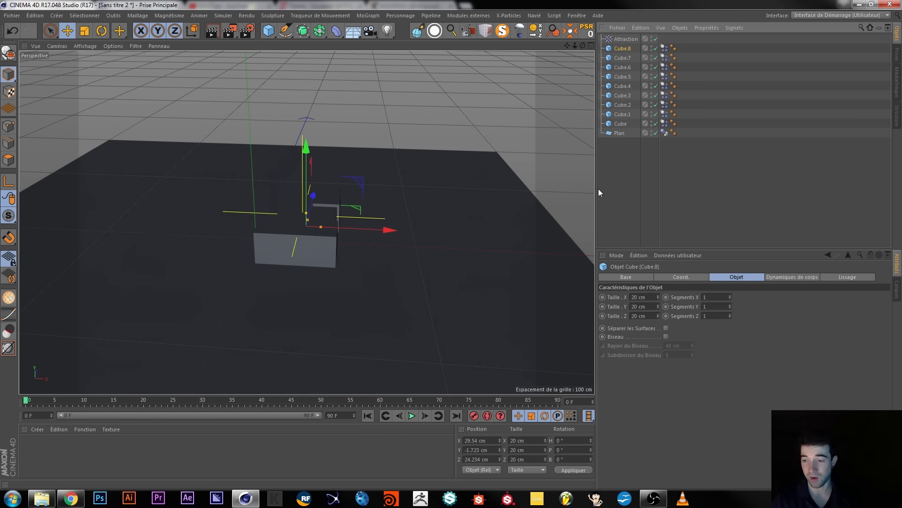
Move Cube.5 out of the cluster to about 78 cm on X
click(332, 252)
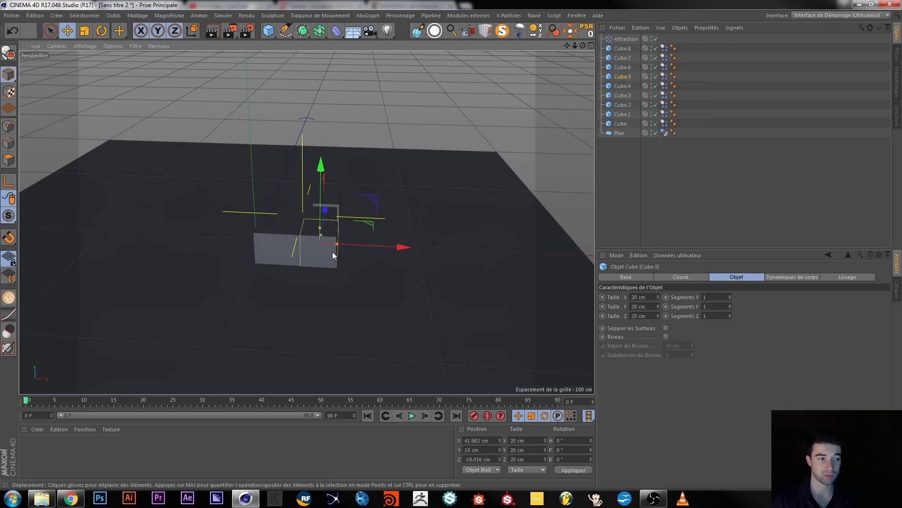
drag(332, 252, 352, 260)
drag(253, 240, 205, 240)
drag(300, 244, 371, 250)
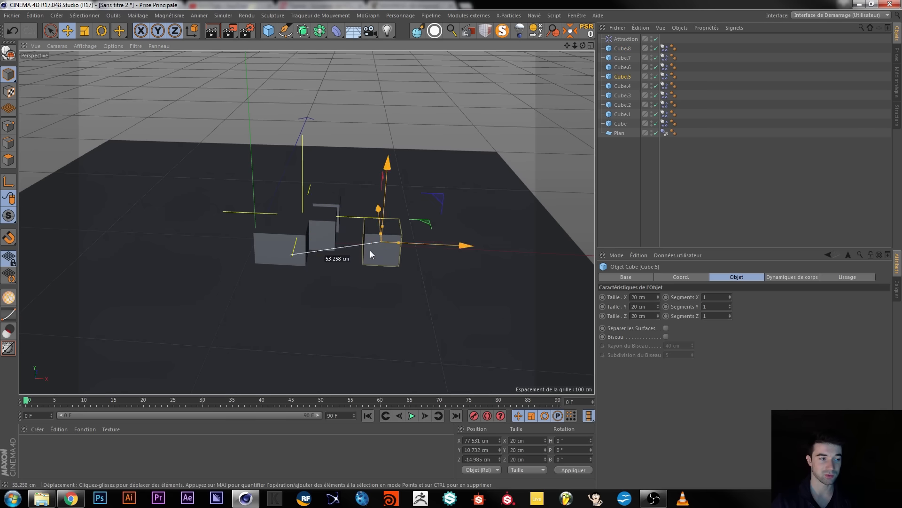
click(621, 48)
shift+click(622, 123)
key(Delete)
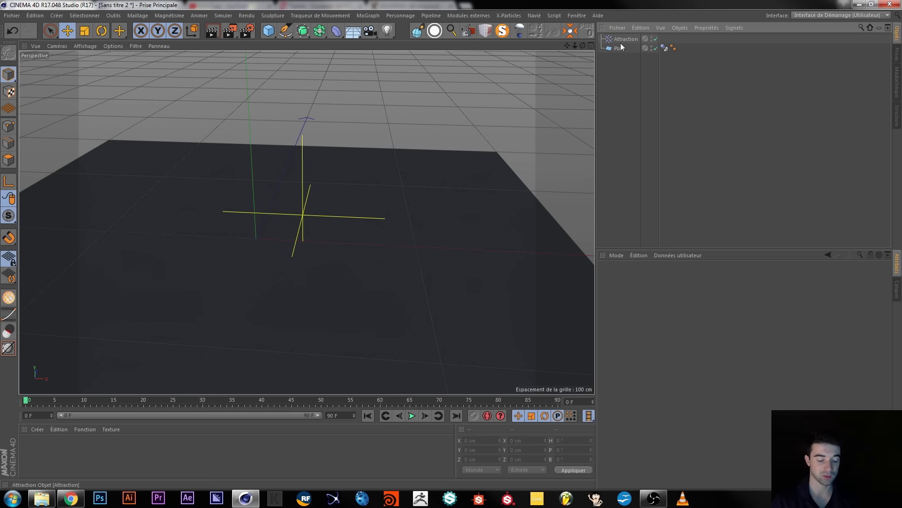
key(ctrl+z)
Delete all cubes from Cube.7 down to Cube and select the remaining Cube.8
click(622, 57)
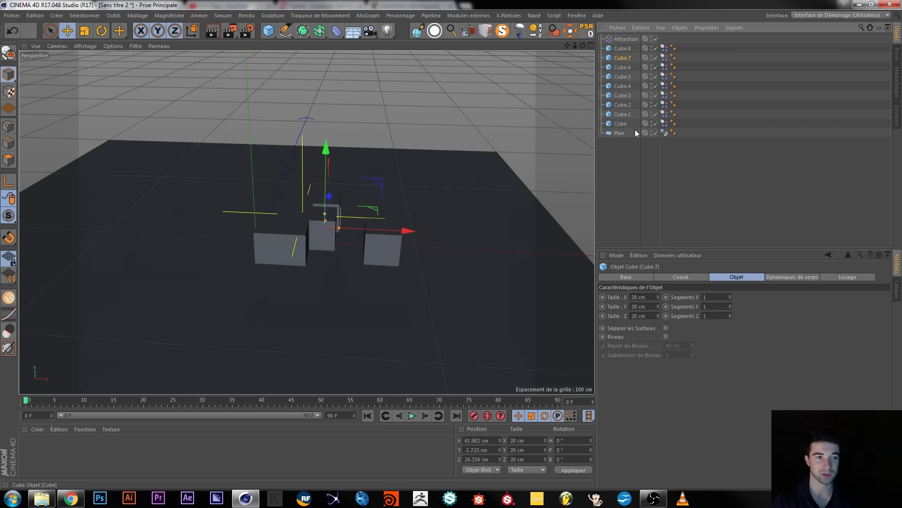
shift+click(623, 124)
key(Delete)
click(622, 48)
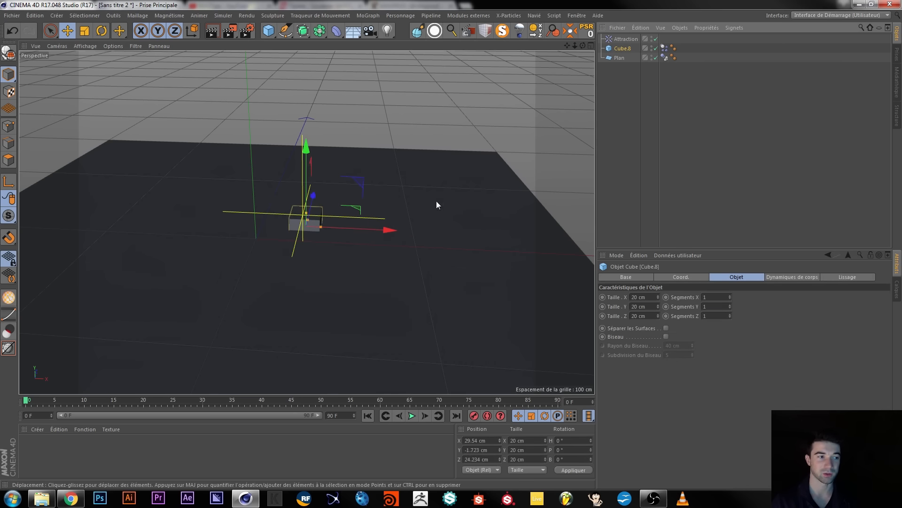
Raise Cube.8 onto the floor at Y 10 cm and duplicate it into four spaced-out copies on the plane
click(519, 30)
click(521, 84)
click(317, 210)
drag(390, 215, 357, 280)
key(ctrl+z)
Play the separated cubes' simulation to about frame 16, rewind to the first frame and select the copies one by one
click(411, 415)
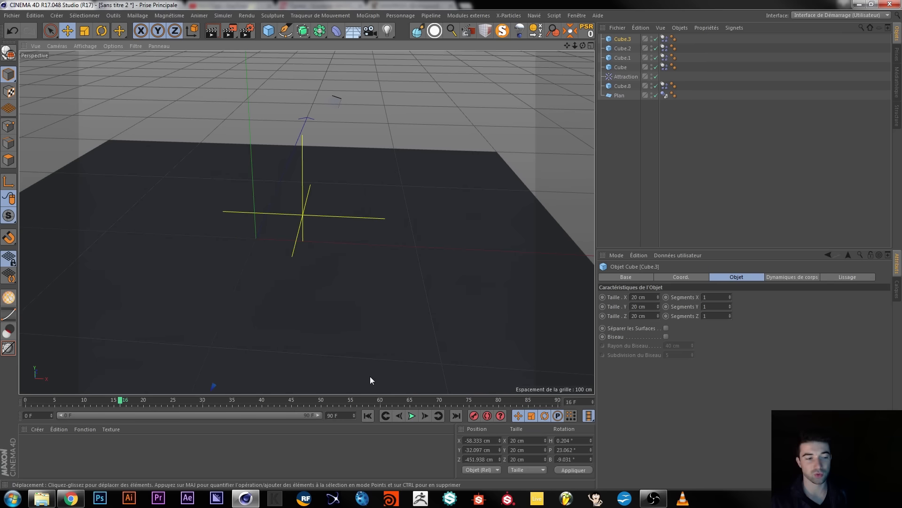
click(367, 415)
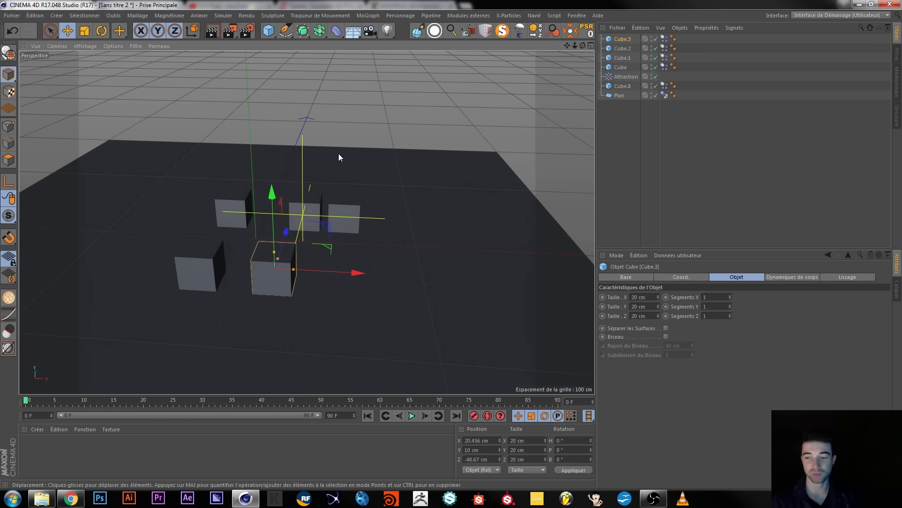
click(622, 49)
click(625, 58)
click(625, 66)
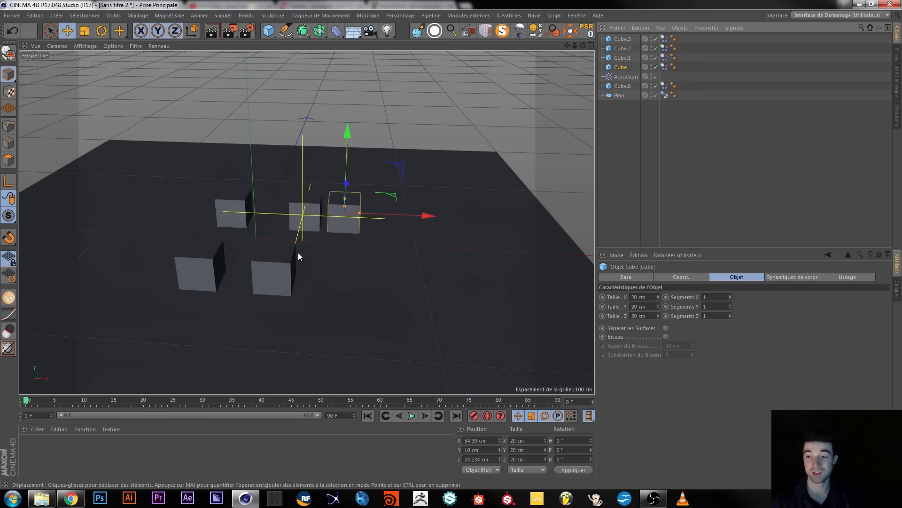
Move Cube.8 above the Attraction in the object hierarchy, directly below Cube
click(629, 121)
click(620, 68)
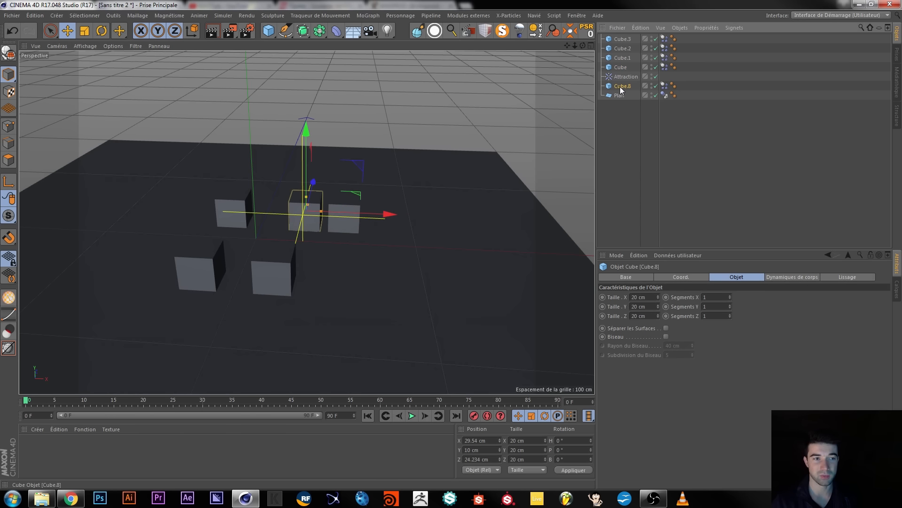
drag(624, 89, 622, 75)
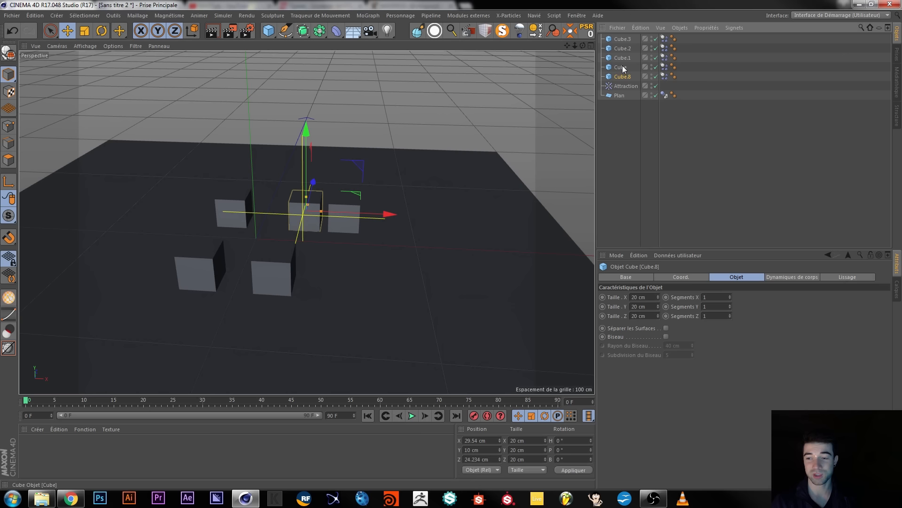
Delete the dynamics body tags from Cube.8 and the copied cubes
click(665, 76)
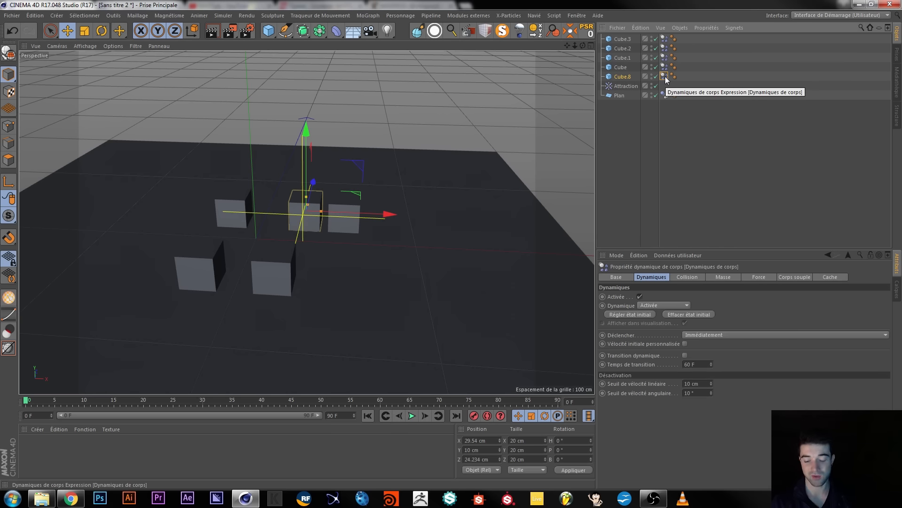
key(Delete)
click(666, 67)
key(Delete)
click(665, 58)
key(Delete)
click(665, 47)
key(Delete)
key(Delete)
Delete the copied cubes, keeping only Cube.8 with the Attraction and the plane
click(623, 41)
key(Delete)
click(620, 40)
key(Delete)
click(620, 41)
key(Delete)
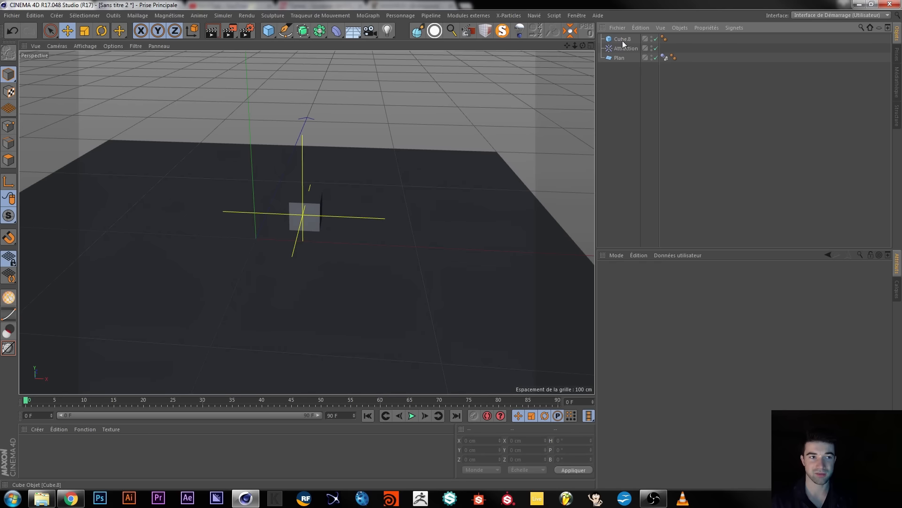
Add a MoGraph Cloner and make Cube.8 its child
click(620, 41)
click(368, 15)
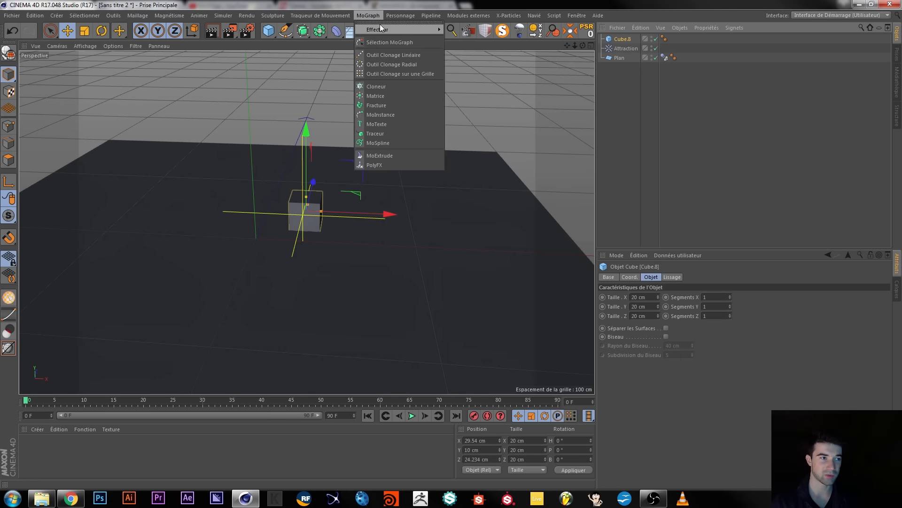
click(402, 84)
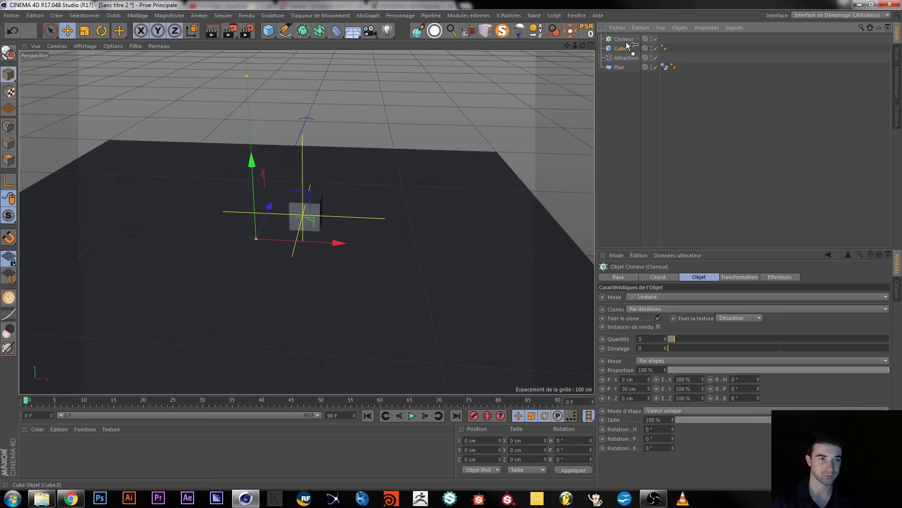
drag(623, 48, 621, 41)
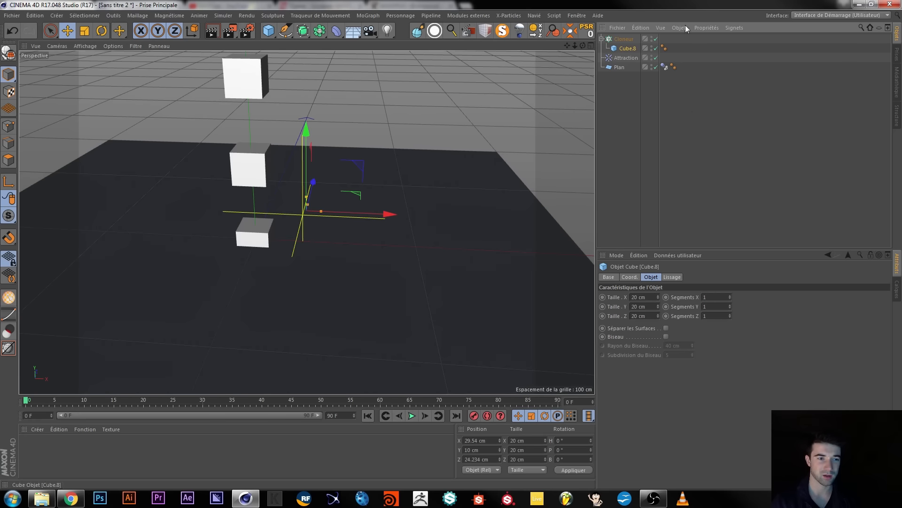
Switch the Cloner's mode to Répartition sur une grille and raise the clone grid to about 22 cm in Y
click(624, 39)
click(654, 298)
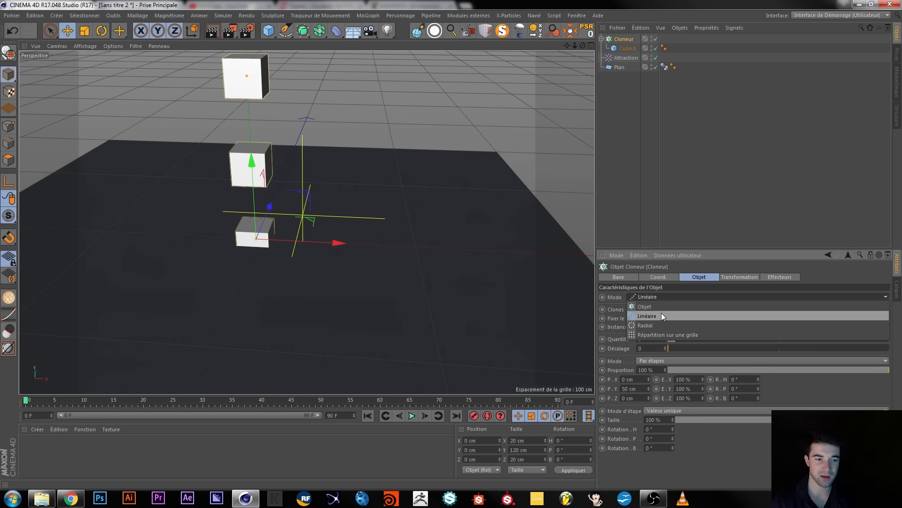
click(664, 334)
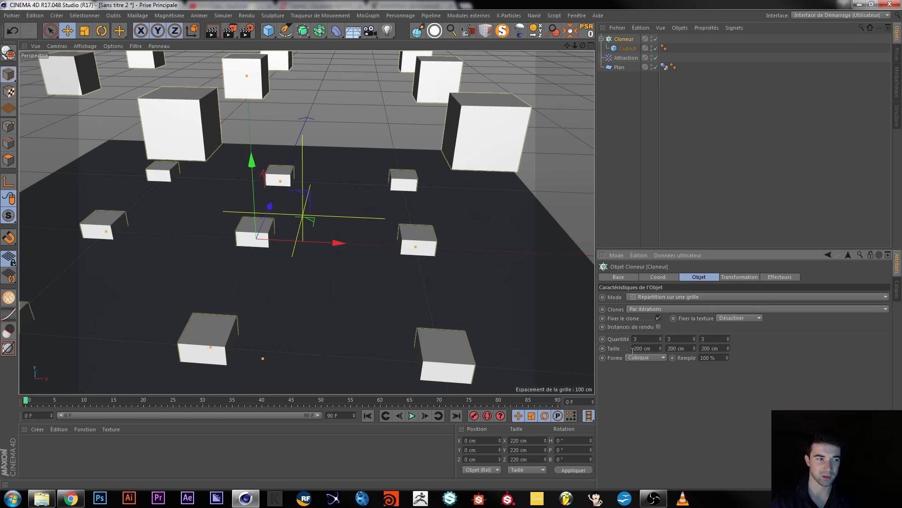
drag(253, 177, 254, 145)
Set the Cloner's grid quantity to 10 clones on each of the three axes
double_click(644, 338)
text(10)
key(Tab)
text(10)
key(Return)
text(10)
key(Return)
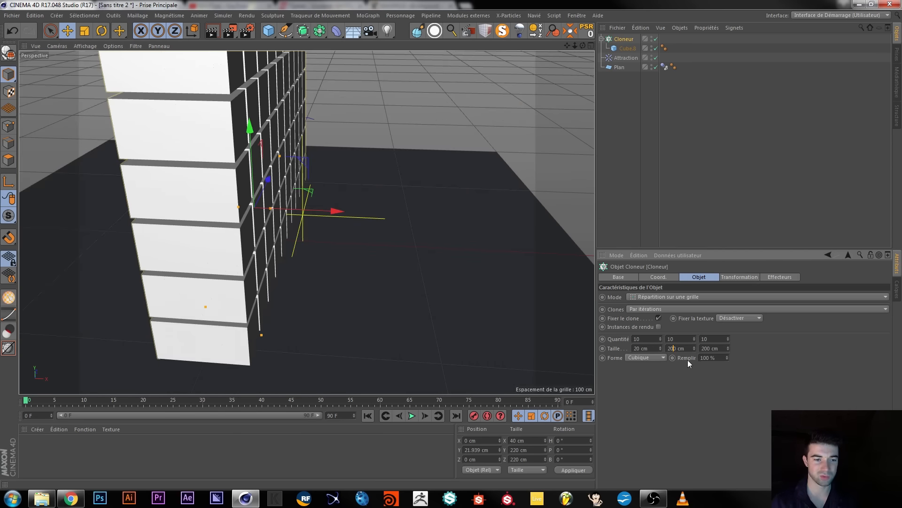
Reduce the clone grid's size to 20 cm on its remaining Y and Z axes
key(BackSpace)
key(Return)
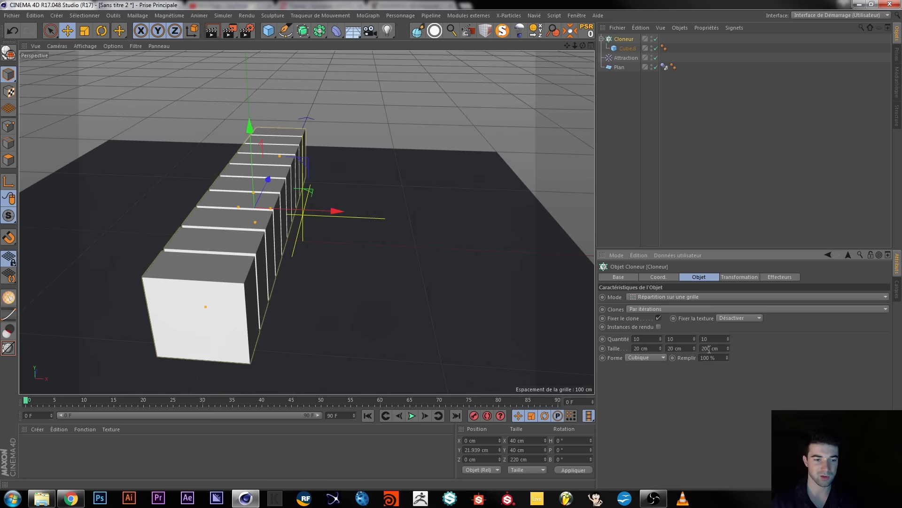
key(Return)
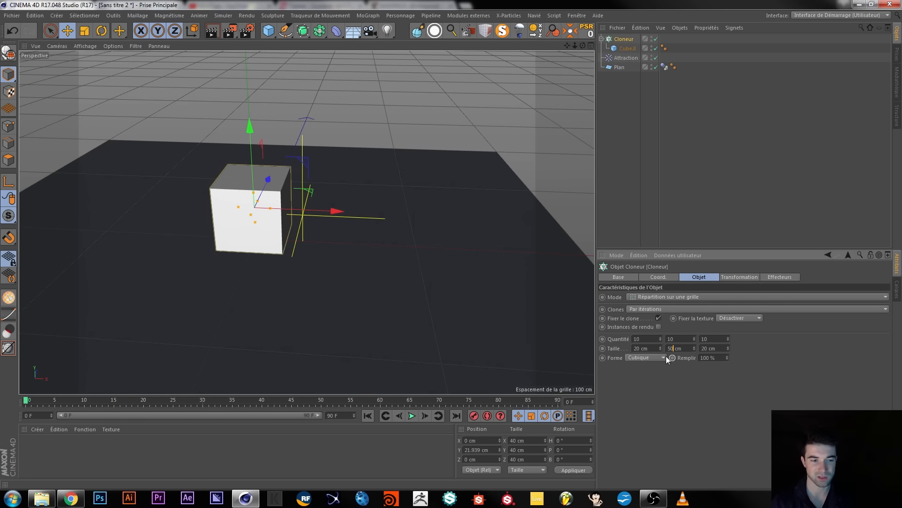
Set the clone grid's size to 50 cm on all three axes
double_click(642, 349)
text(50)
key(Return)
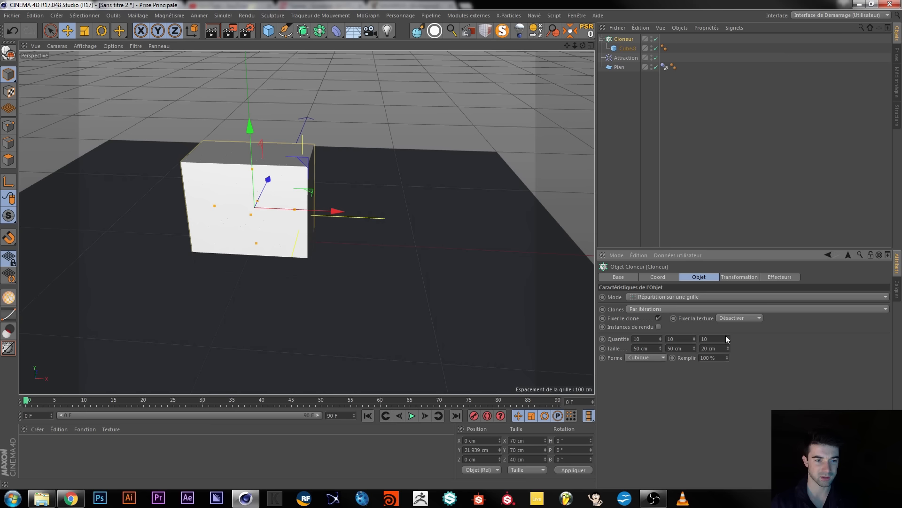
text(50)
key(Return)
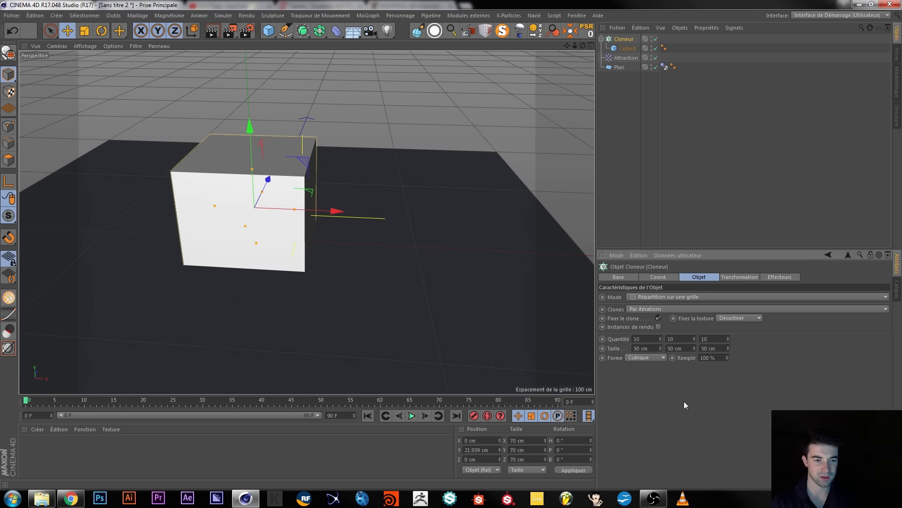
Raise the clone grid above the plane to about 58 cm in Y
alt+drag(248, 240, 365, 193)
drag(247, 142, 240, 81)
alt+drag(250, 196, 278, 196)
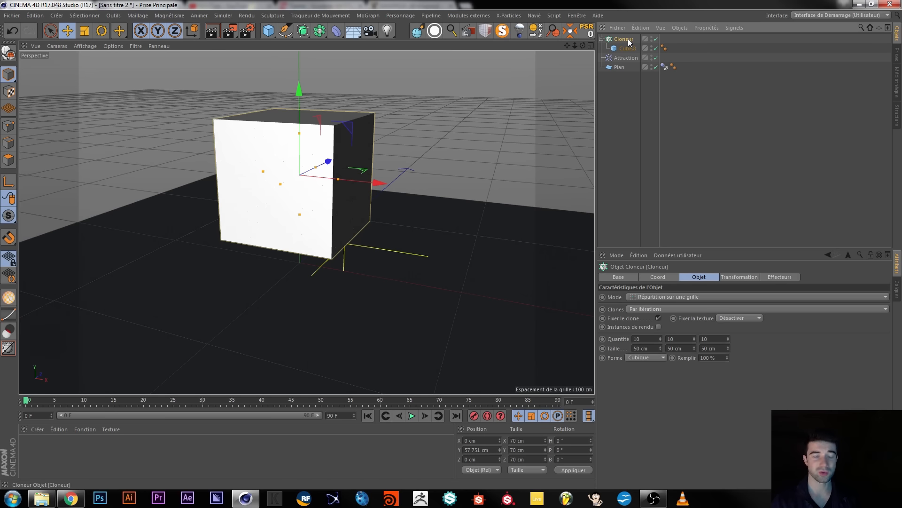
Make the Cloner editable and move all of its cubes out of the resulting Cloneur null
key(c)
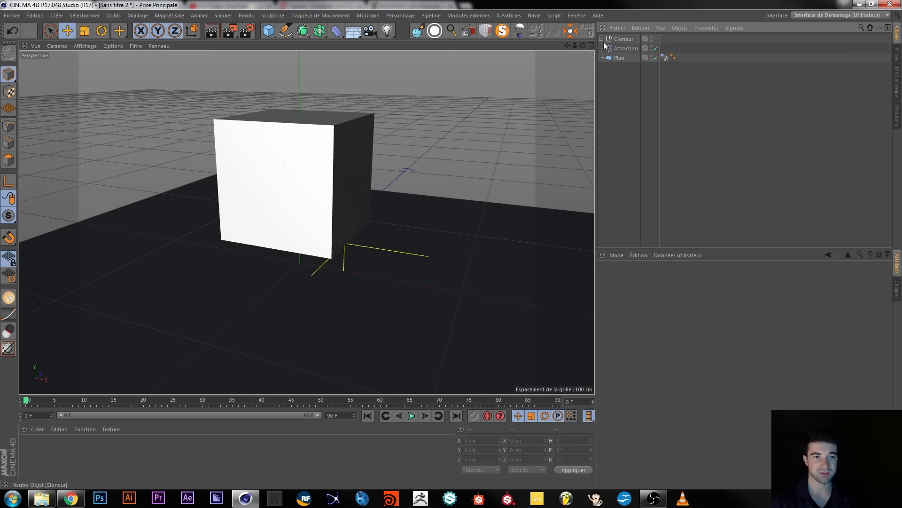
click(602, 38)
click(625, 49)
scroll(630, 134, down, 2)
scroll(630, 199, down, 20)
drag(889, 79, 867, 29)
shift+click(633, 224)
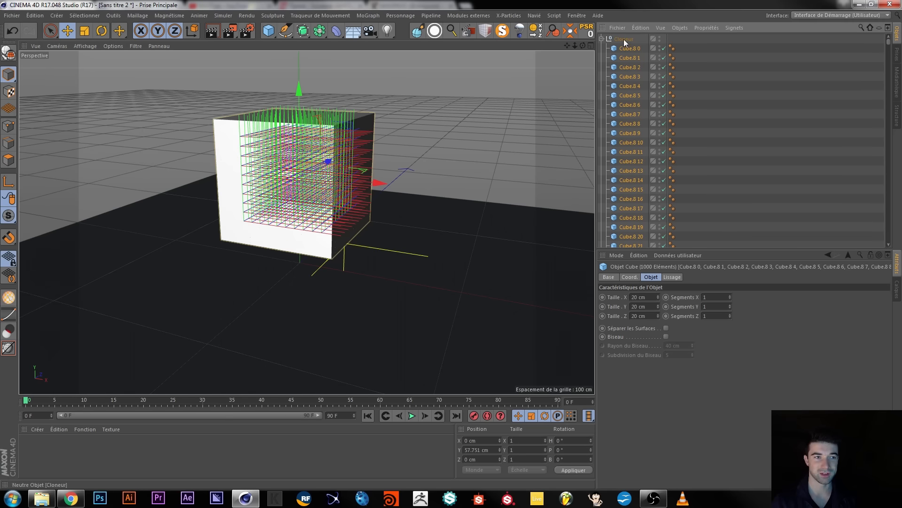
drag(623, 40, 623, 42)
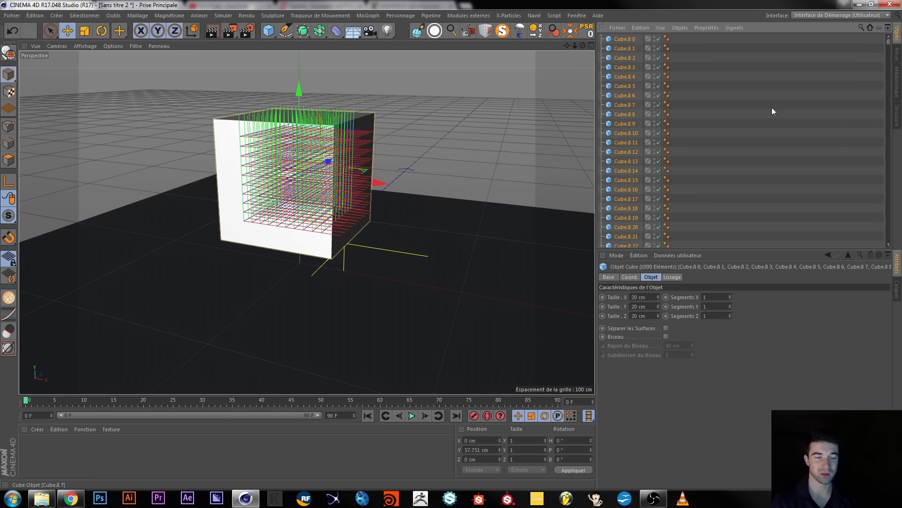
Delete the emptied Cloneur null located between the last cube and the Attraction
drag(889, 45, 891, 252)
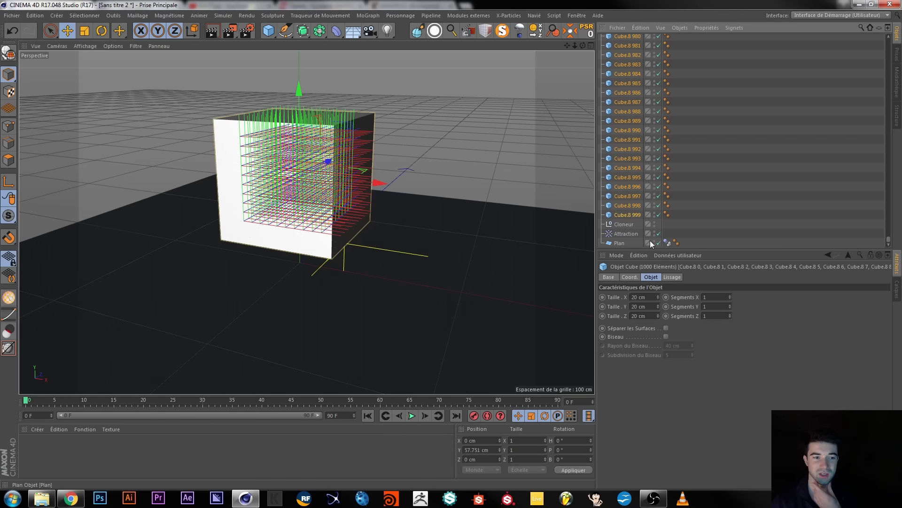
click(624, 224)
key(Delete)
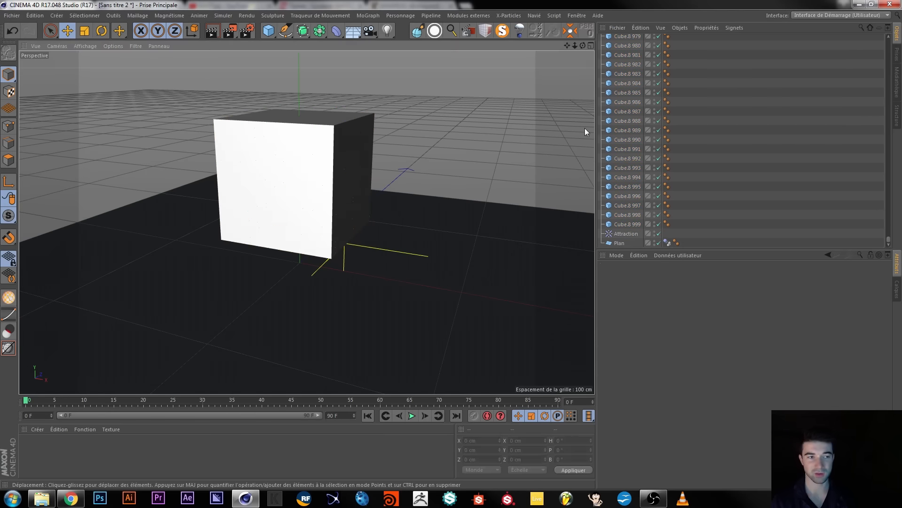
Add a MoGraph Fracture object and make all the cubes its children
click(369, 15)
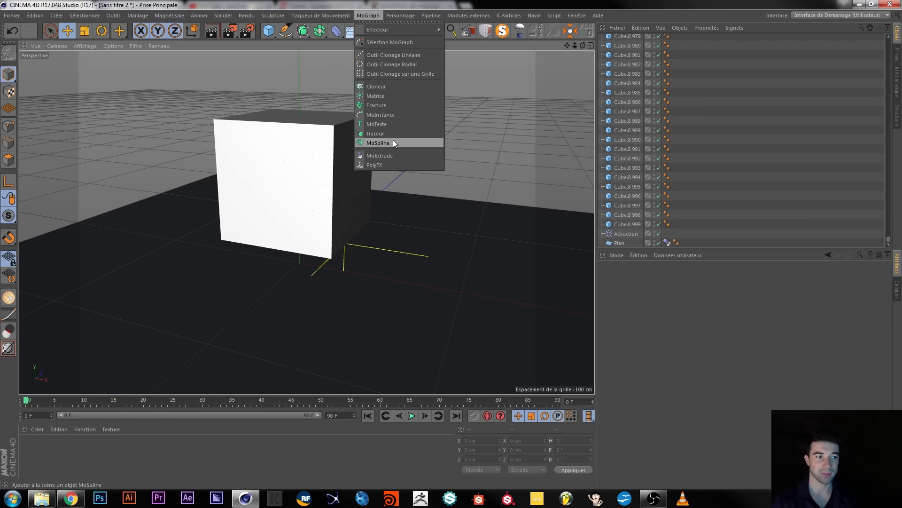
click(384, 105)
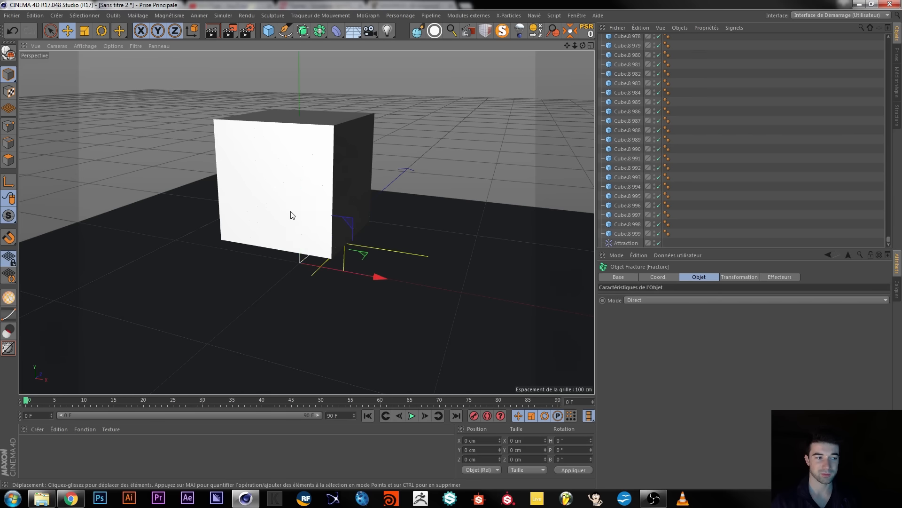
click(625, 234)
drag(889, 240, 888, 41)
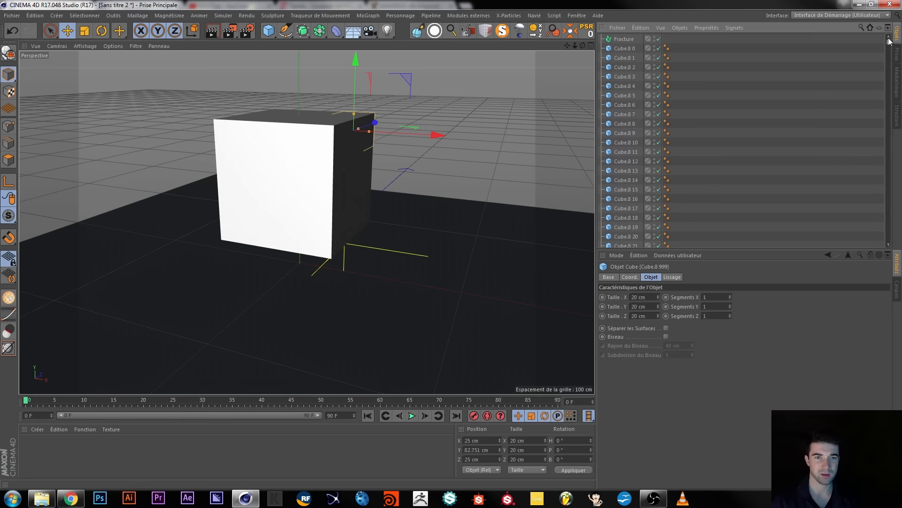
shift+click(625, 48)
drag(624, 46, 625, 40)
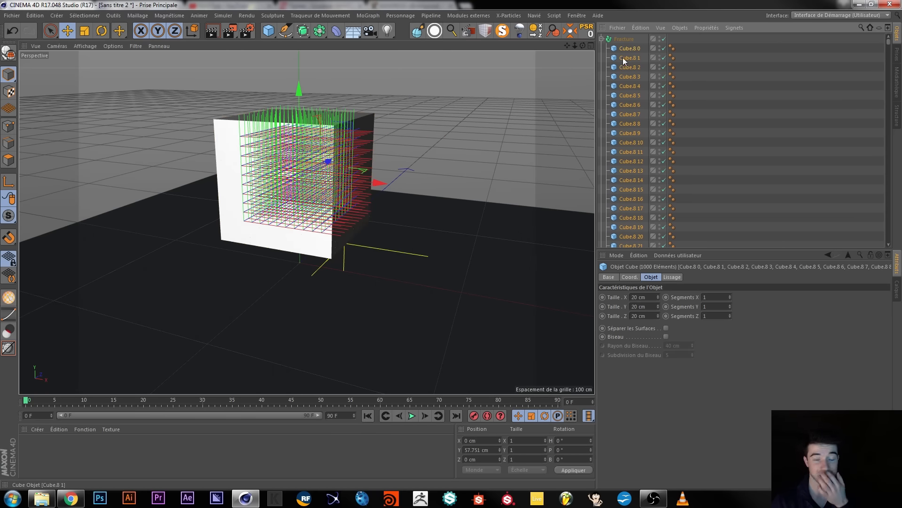
Review the Fracture object's mode options and keep Direct selected
click(622, 40)
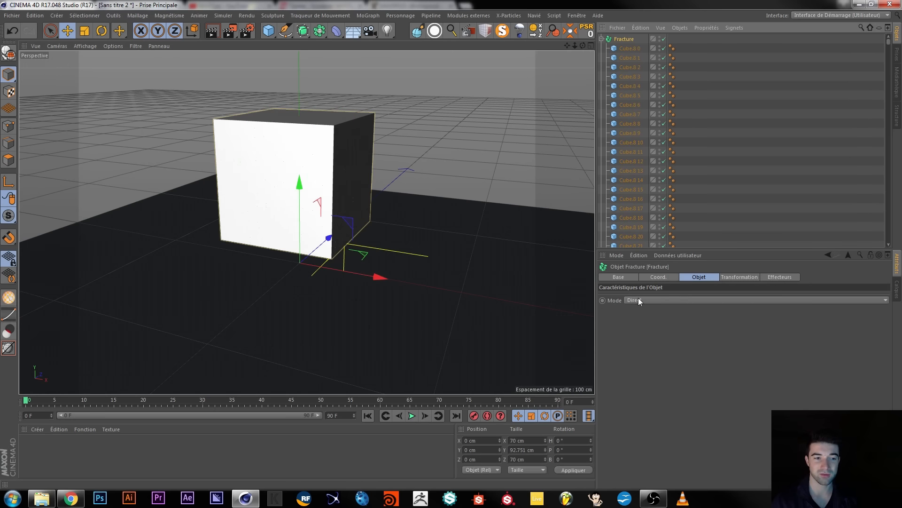
click(639, 300)
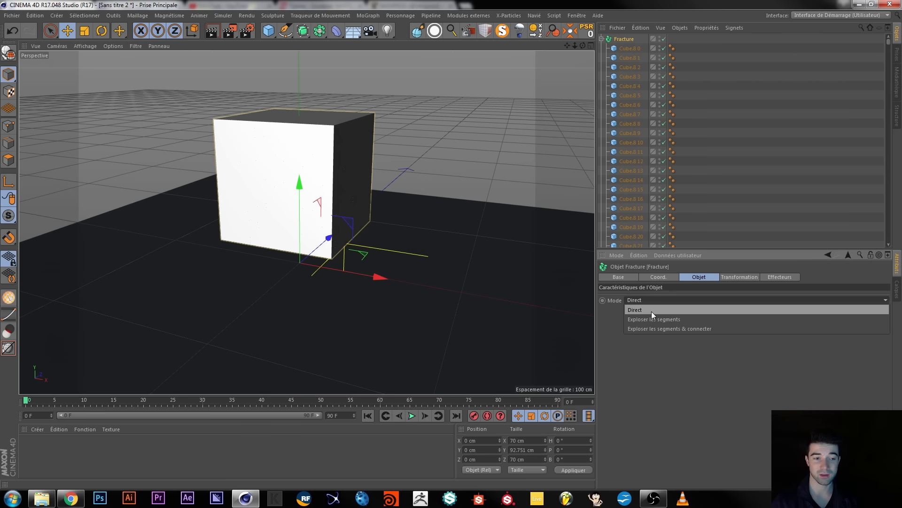
click(652, 311)
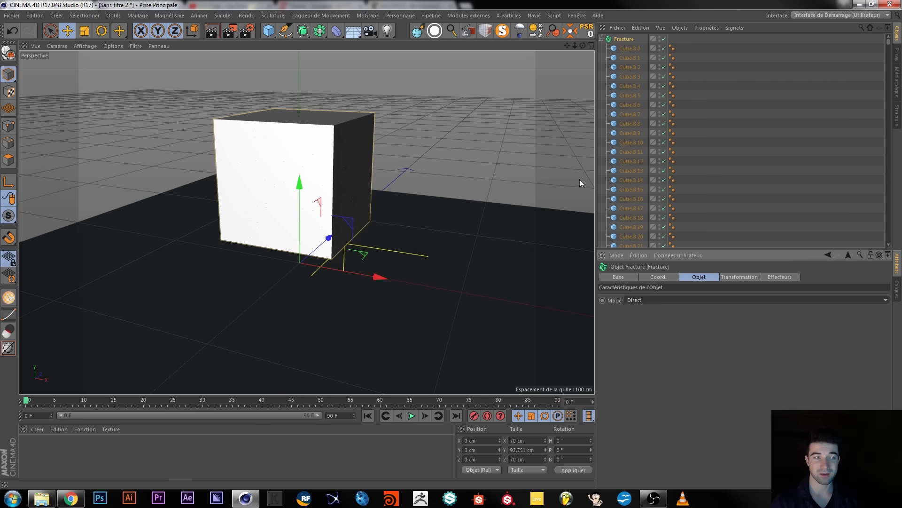
Switch to the Harley Explosion.c4d project and rewind its animation to the first frame
click(571, 17)
click(594, 247)
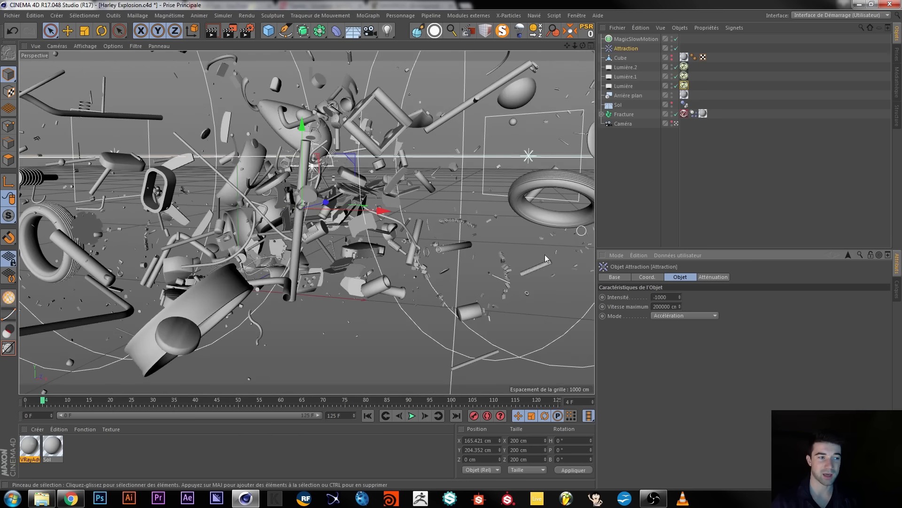
click(368, 416)
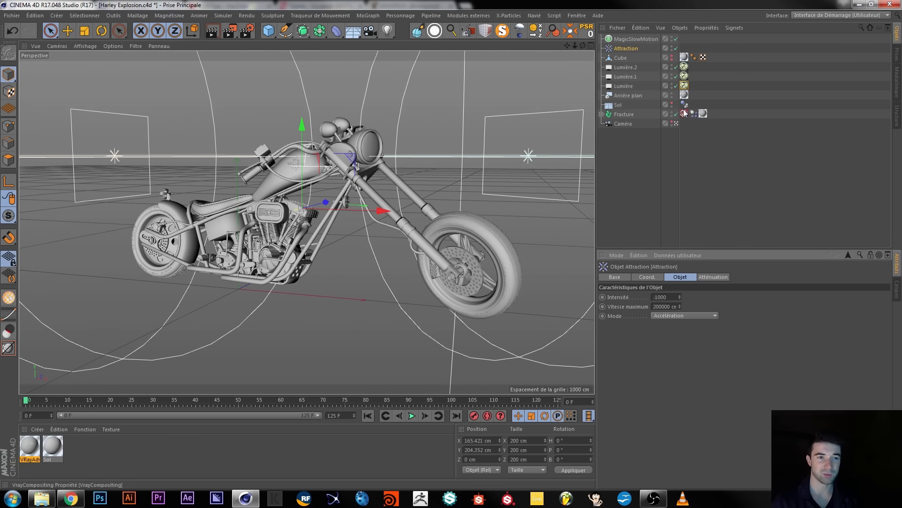
Disable the Attraction and set the motorcycle's Fracture mode to Direct
click(626, 114)
click(676, 47)
click(663, 308)
click(651, 317)
Play the motorcycle simulation for a few frames and return to the first frame
click(412, 415)
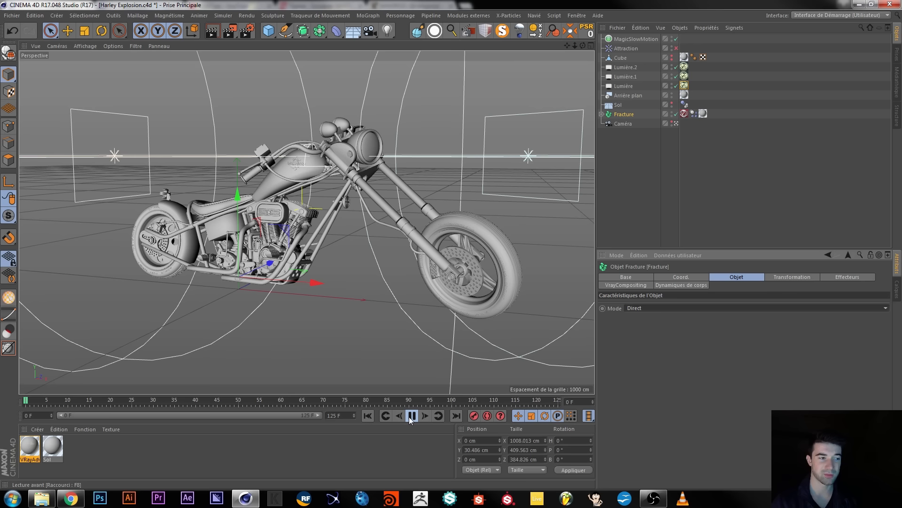
click(411, 416)
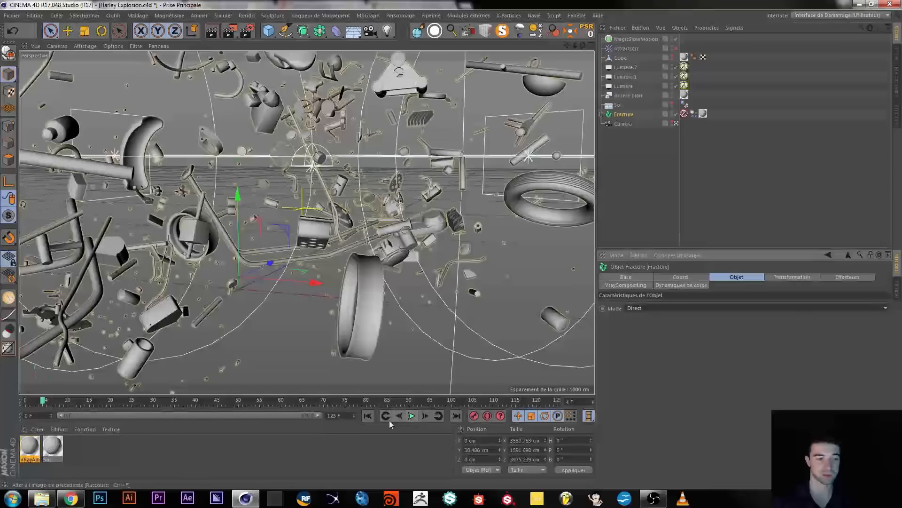
click(370, 416)
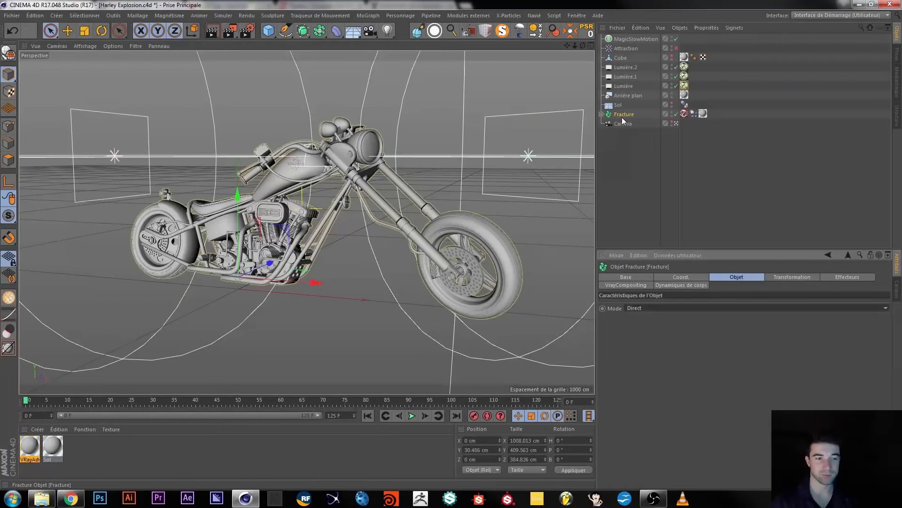
Set the motorcycle's Fracture mode to Exploser les segments and switch back to the Sans titre 2 project
click(644, 307)
click(667, 325)
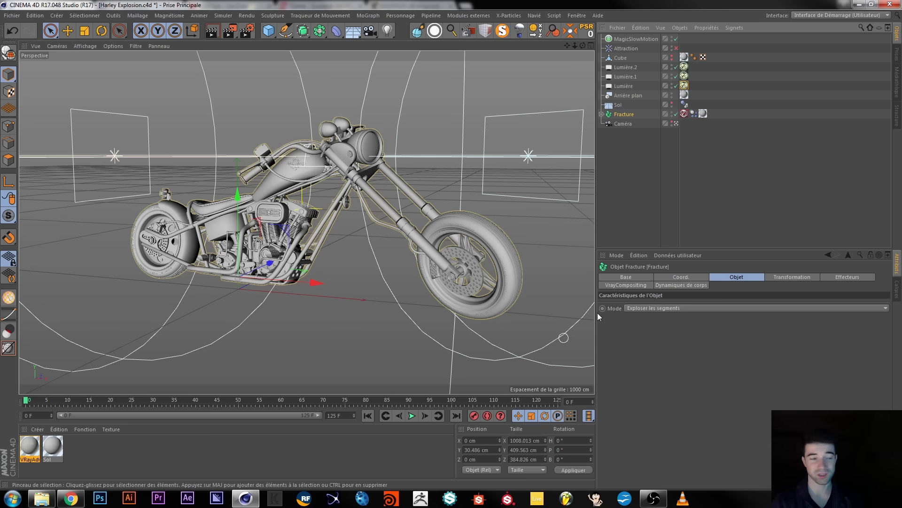
click(577, 16)
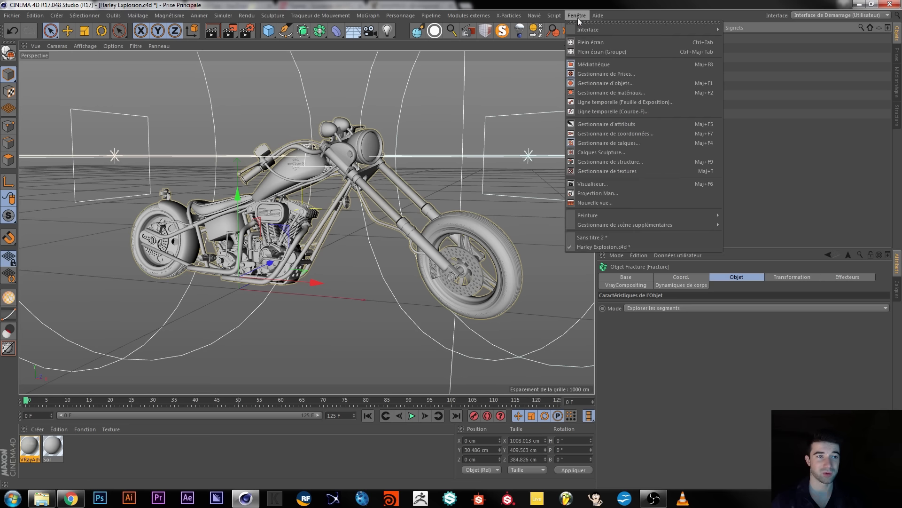
click(607, 237)
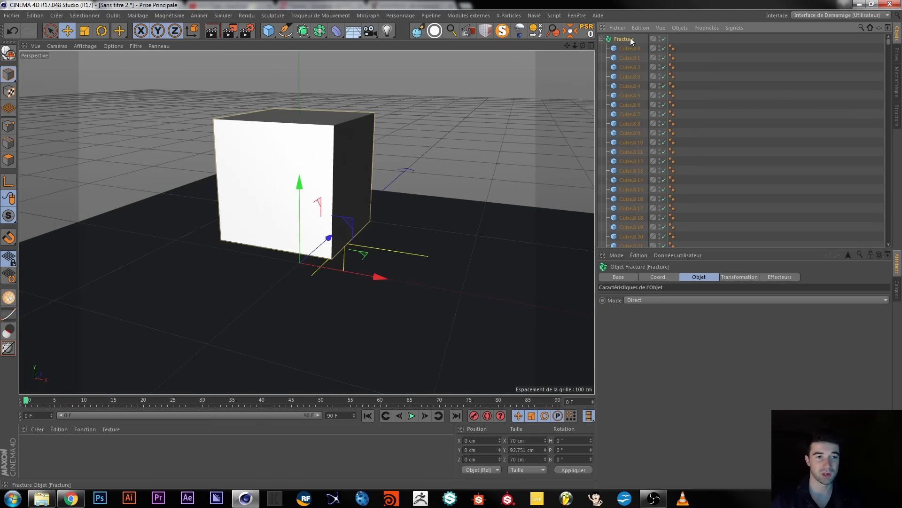
Keep the cubes' Fracture in Direct mode and collapse its hierarchy in the object list
click(656, 300)
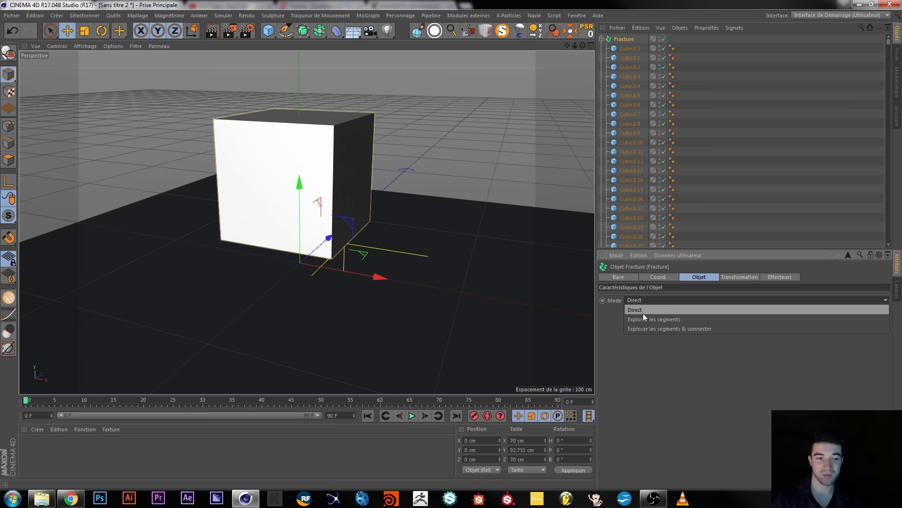
click(630, 307)
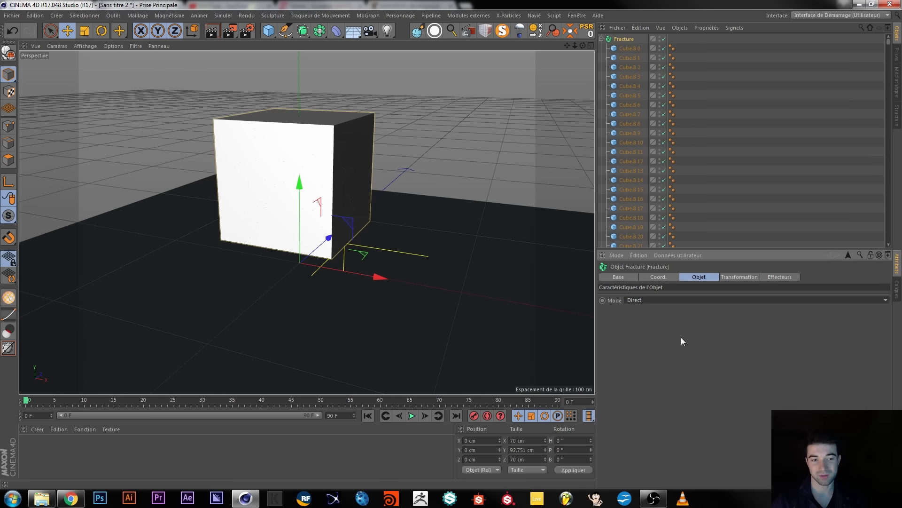
click(602, 39)
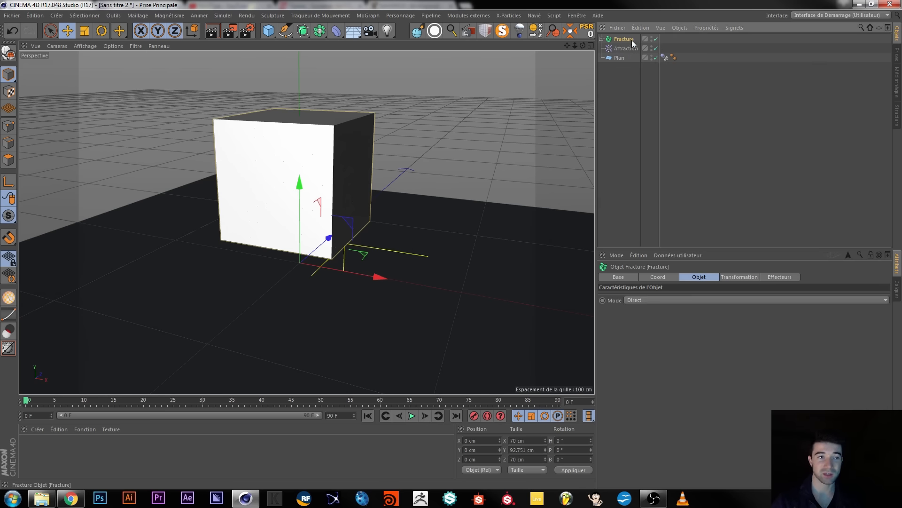
click(602, 39)
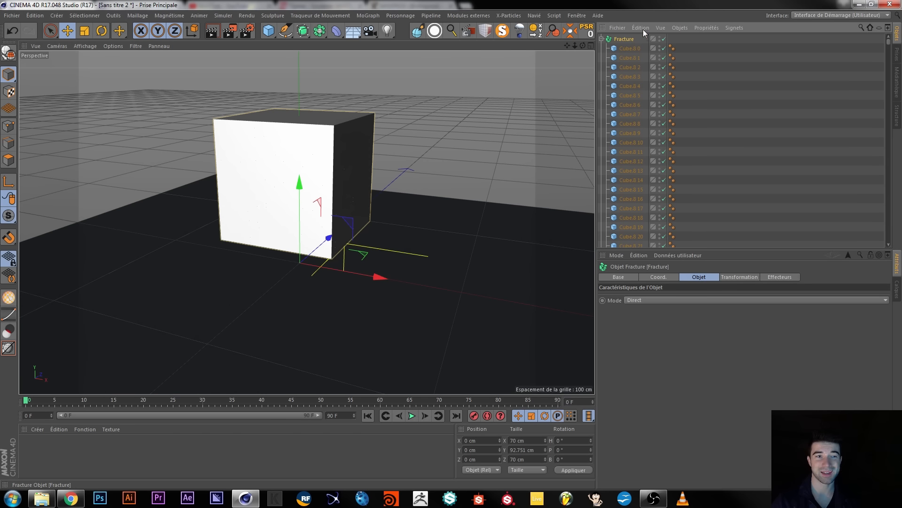
click(601, 39)
Apply a Corps rigide simulation tag to the Fracture and open the tag's Collision settings
right_click(624, 42)
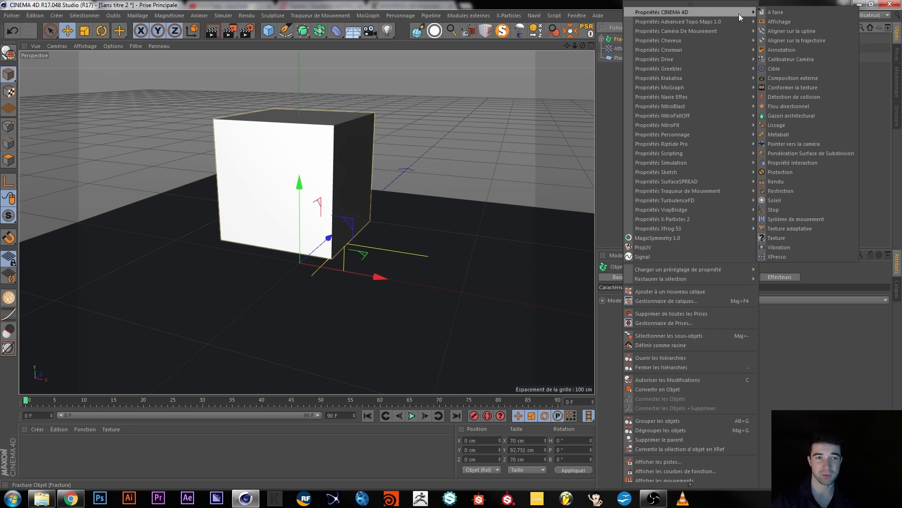
mouse_move(733, 163)
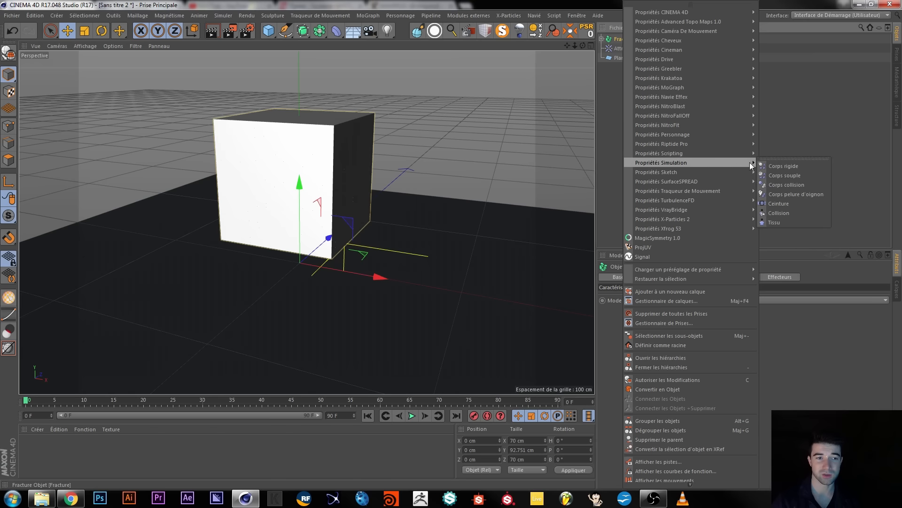
click(774, 167)
click(688, 277)
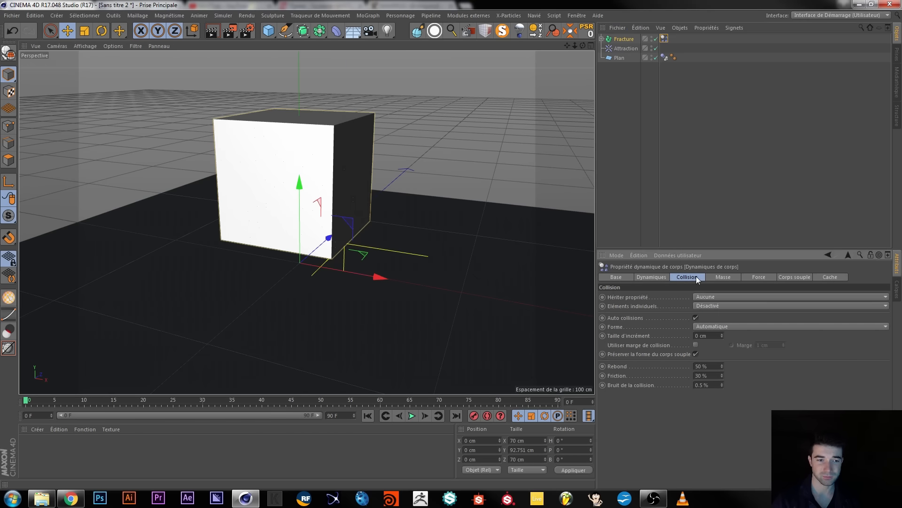
Set the Fracture's rigid body tag to Appliquer propriété aux enfants, with Eléments individuels set to Tout
click(709, 297)
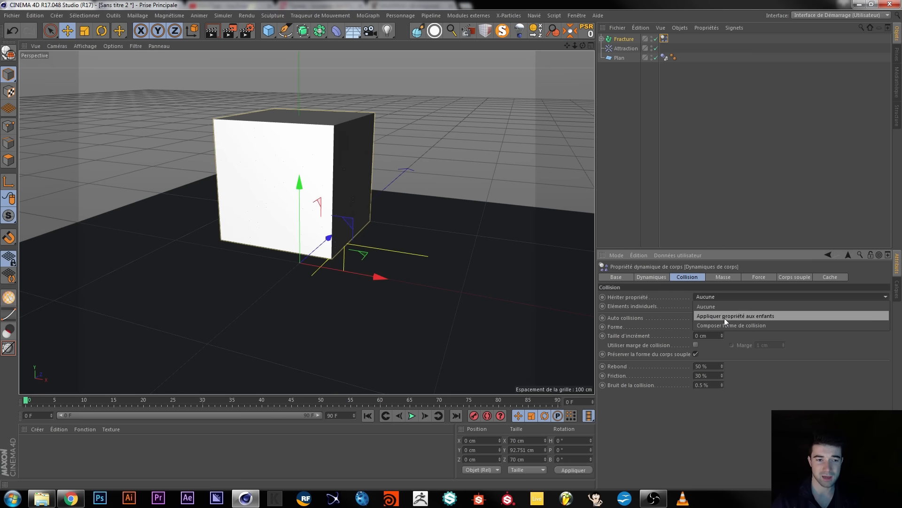
click(724, 316)
click(602, 38)
click(602, 38)
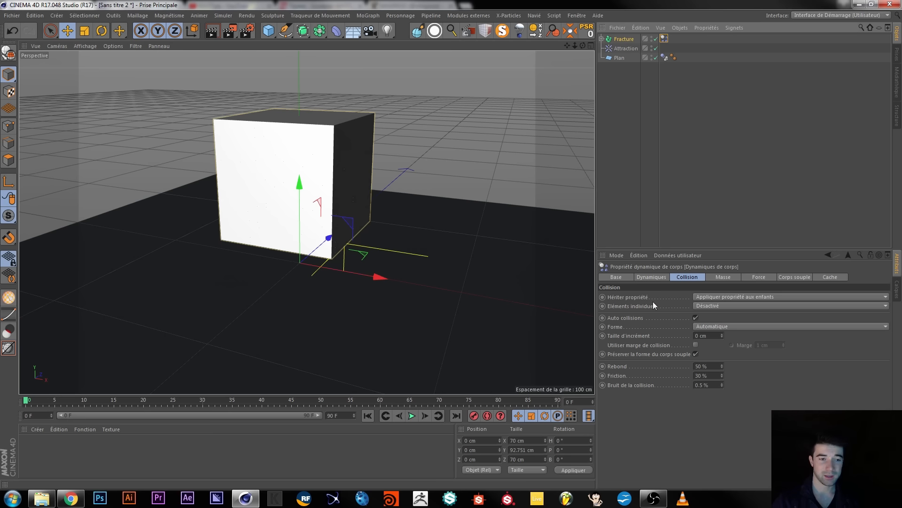
click(707, 306)
click(712, 345)
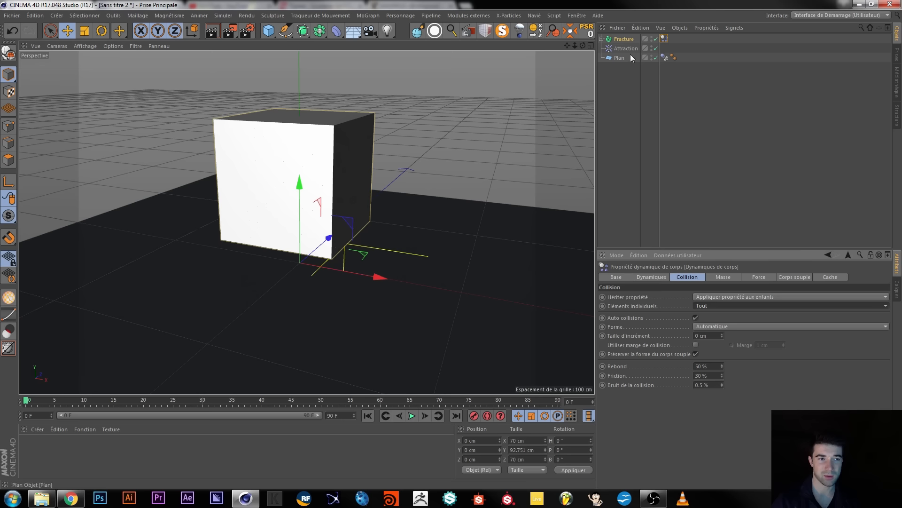
Disable the Attraction object, play the cube simulation to about frame 42 and return to the first frame
click(656, 48)
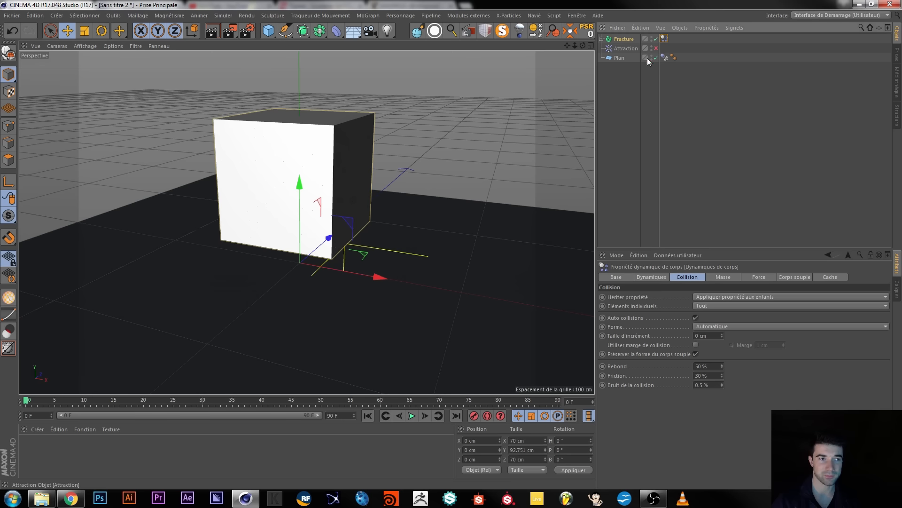
click(412, 415)
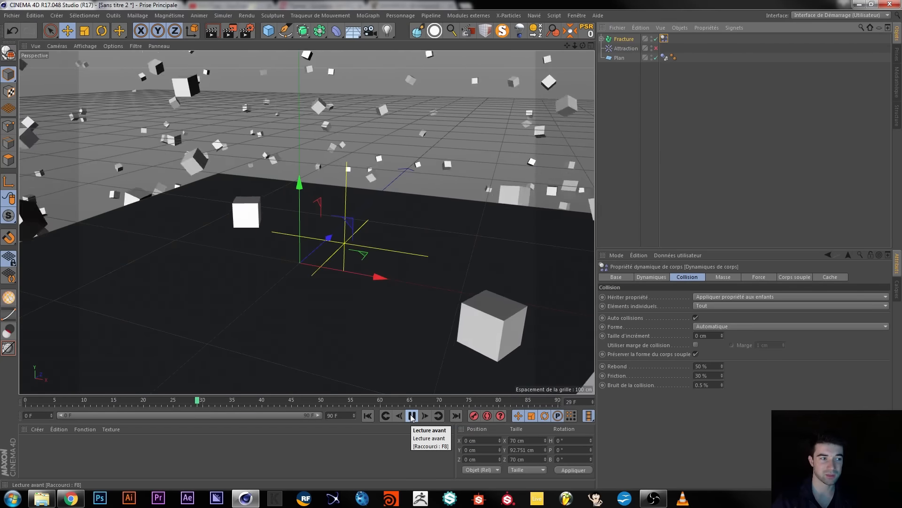
click(412, 416)
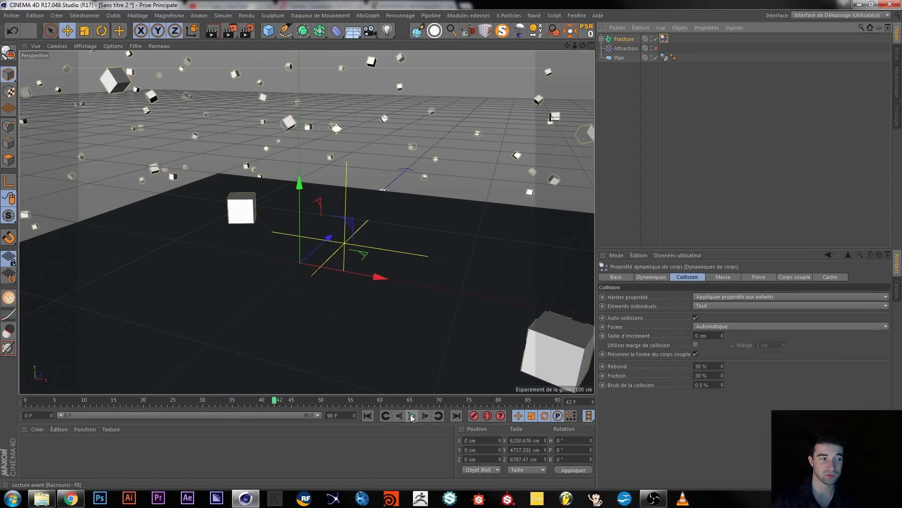
click(368, 416)
Set Etapes par image to 25 in the project's expert dynamics settings
alt+right_drag(423, 207, 333, 207)
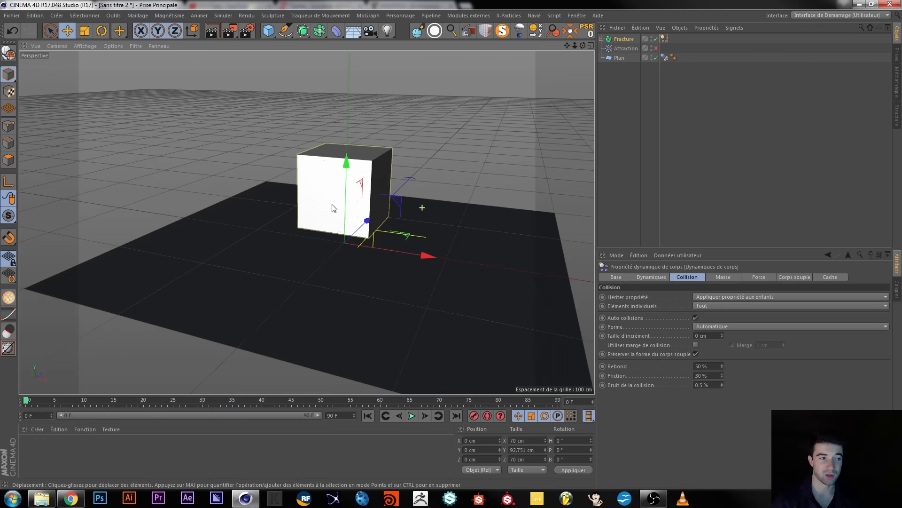
alt+drag(334, 207, 348, 208)
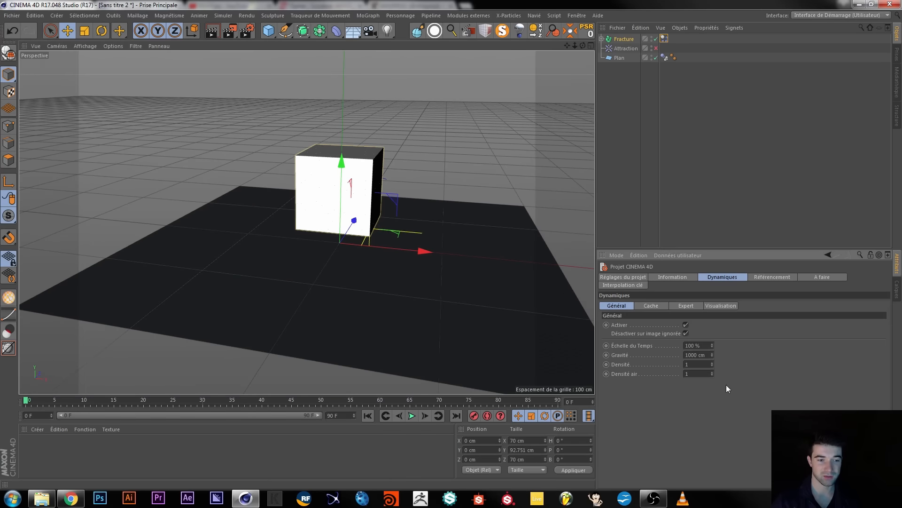
click(687, 306)
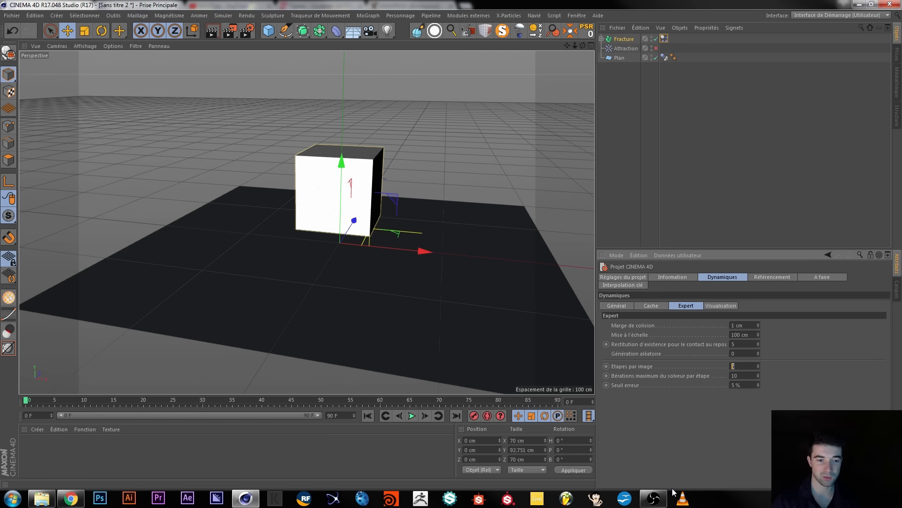
text(25)
key(Return)
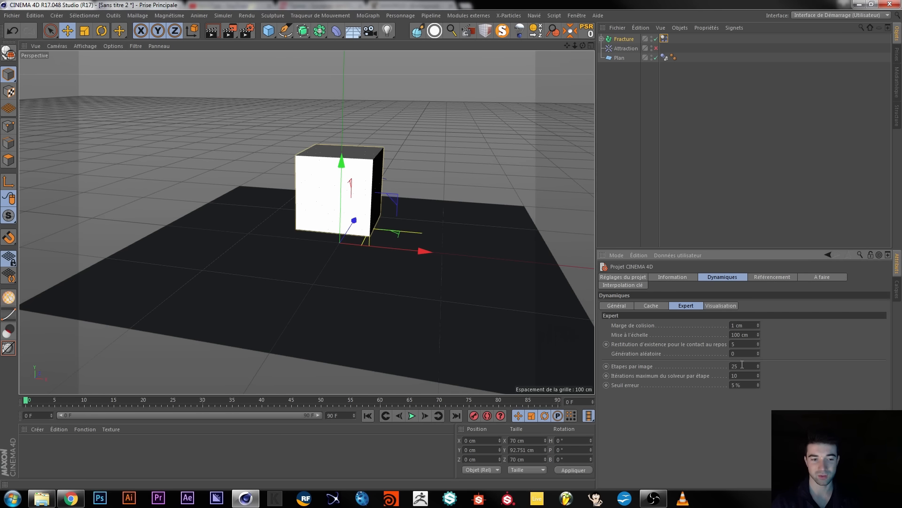
Set the project's general dynamics to a gravity of -1000 cm and an air density of 5
click(630, 306)
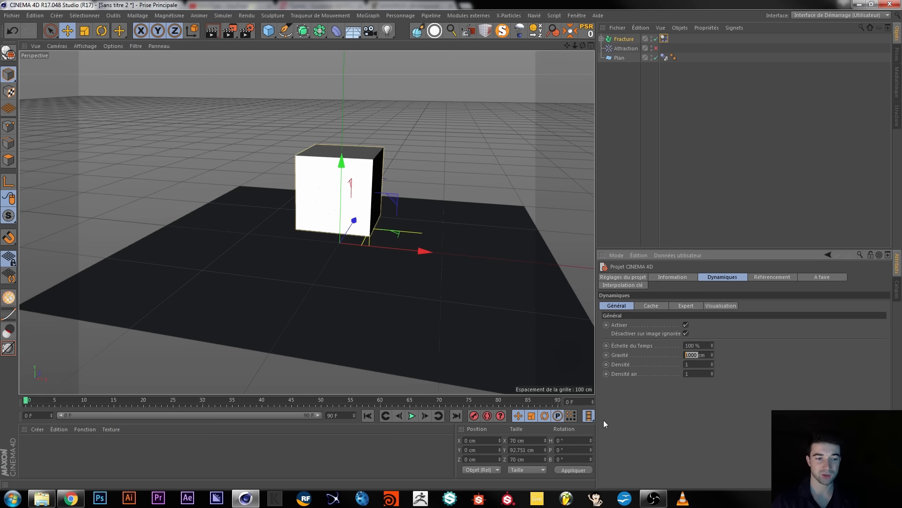
text(-1000)
key(Return)
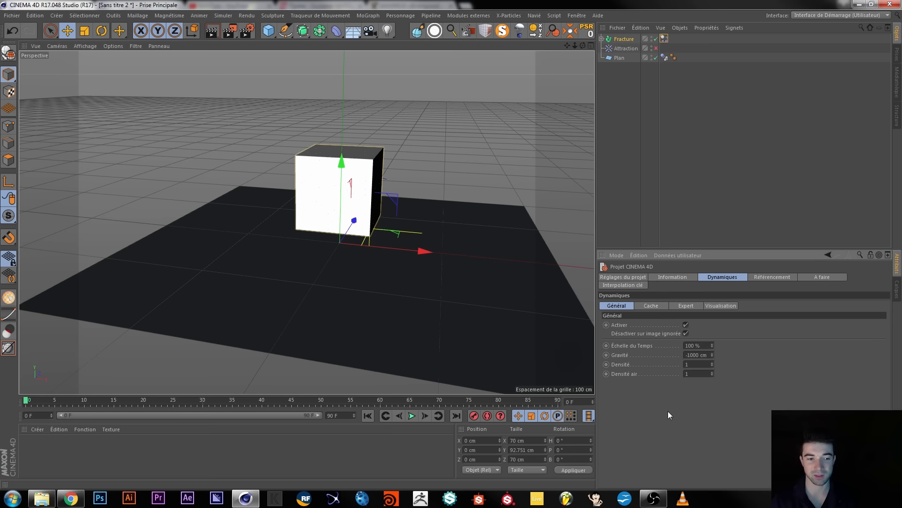
text(5)
key(Return)
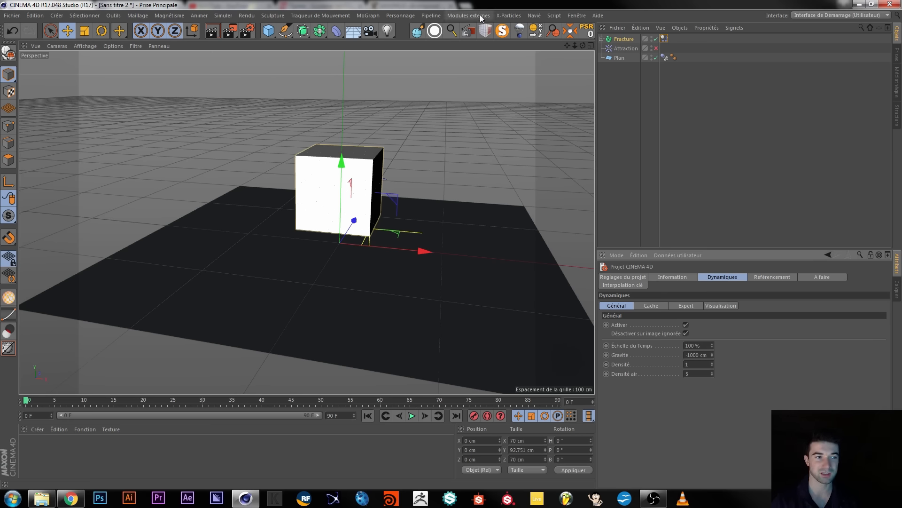
Re-enable the Attraction object and move it to about X 9 cm, Y 40 cm within the cubes
click(656, 48)
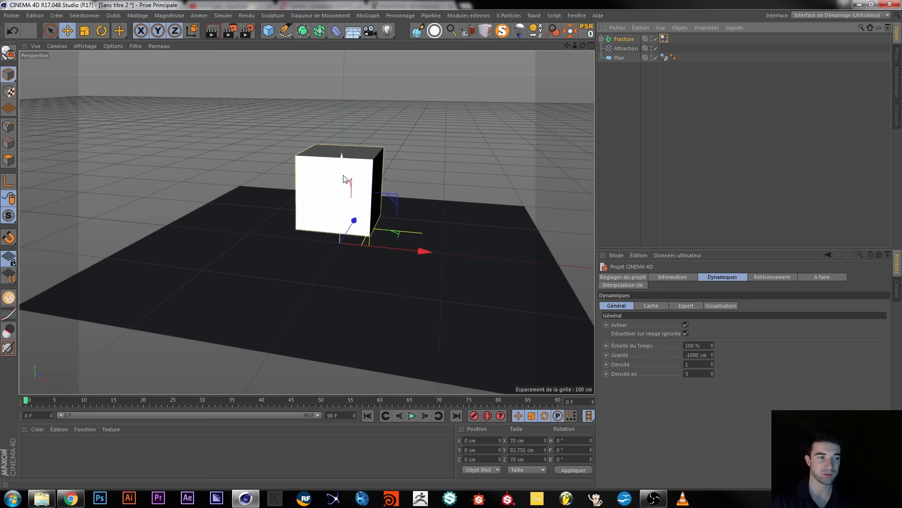
key(ctrl+z)
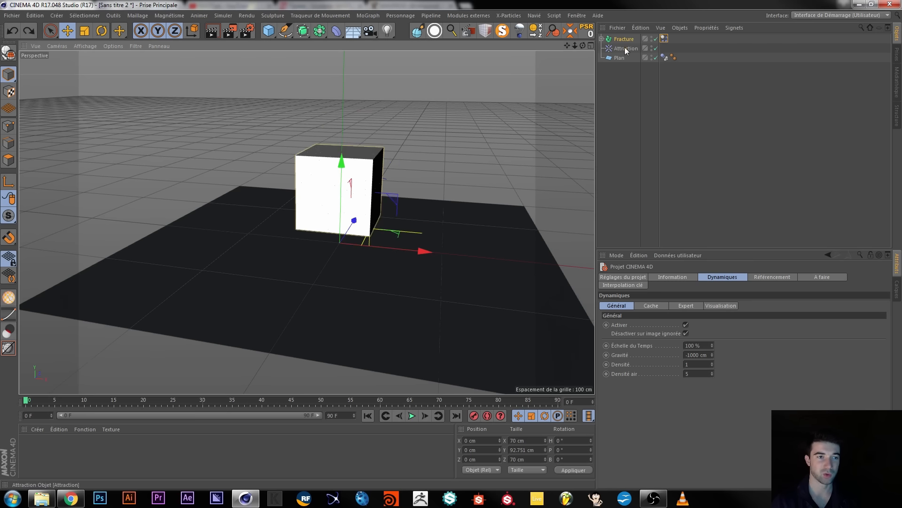
click(625, 48)
drag(377, 141, 369, 125)
drag(457, 215, 436, 212)
scroll(361, 214, down, 3)
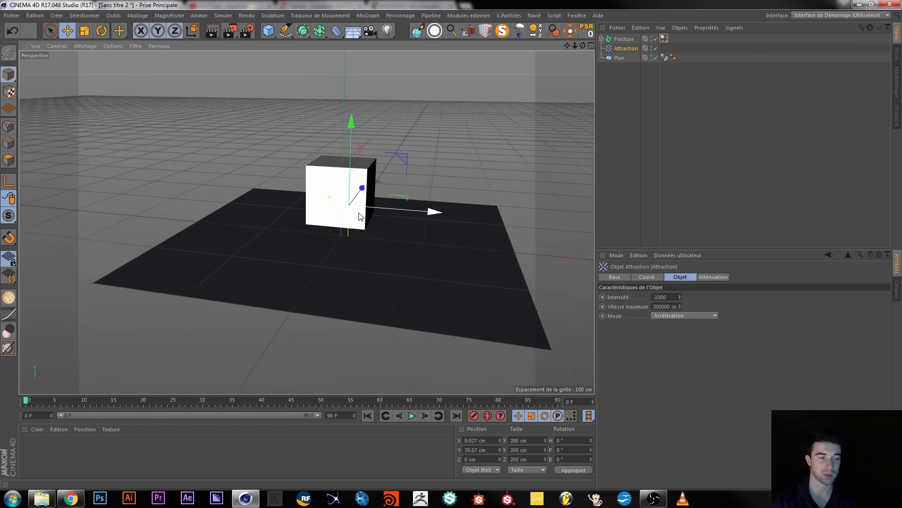
alt+drag(368, 256, 366, 263)
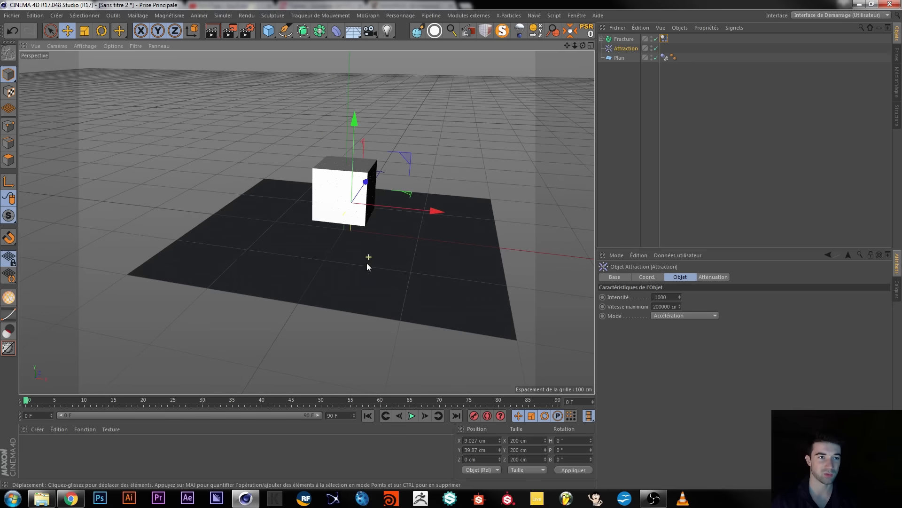
Disable the Plan floor, play the simulation with Attraction active and return to the first frame
click(656, 57)
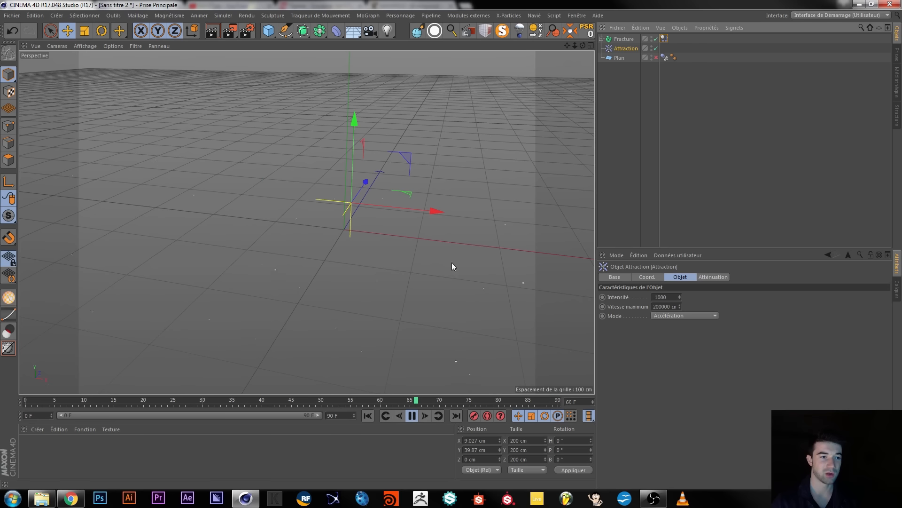
click(412, 415)
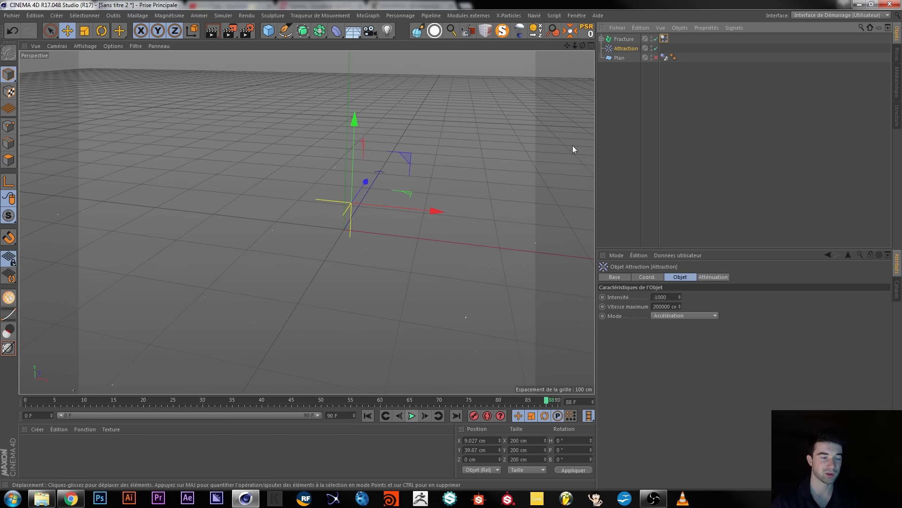
click(367, 415)
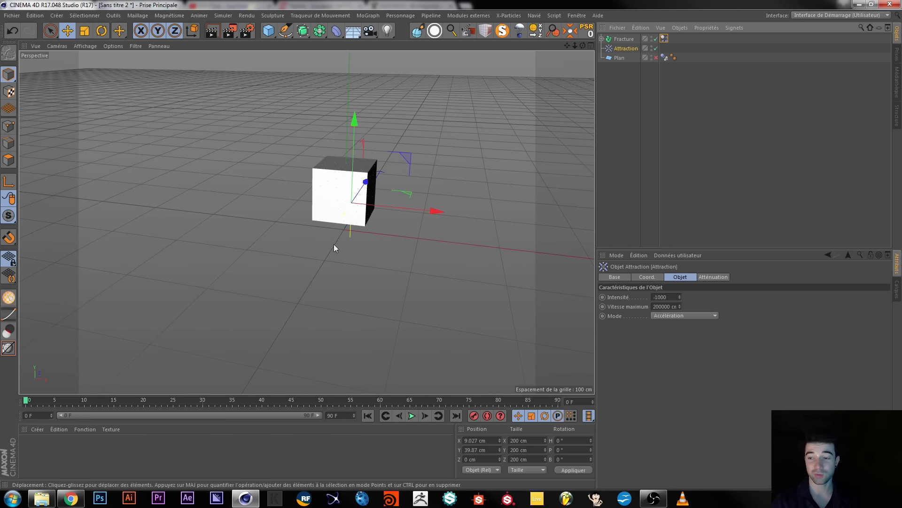
Switch to the Harley Explosion.c4d project and check the post-production effects pass in its render settings
click(577, 15)
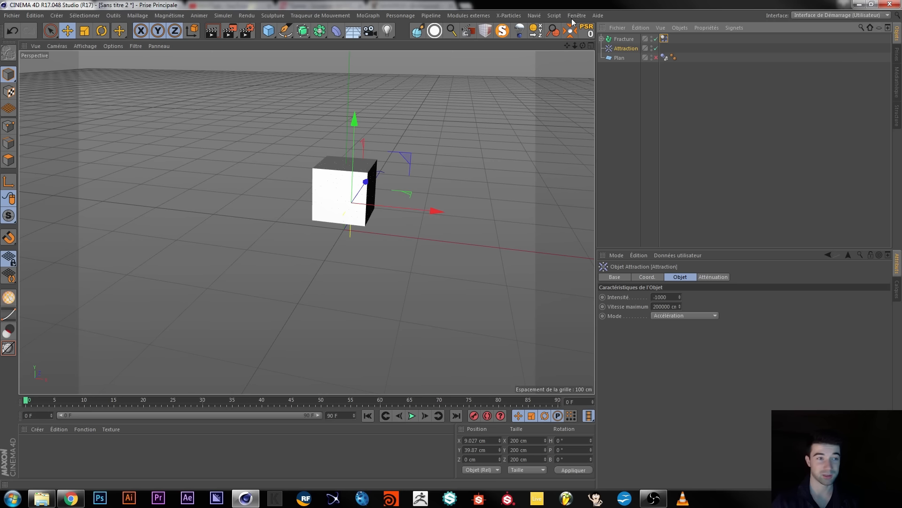
click(589, 247)
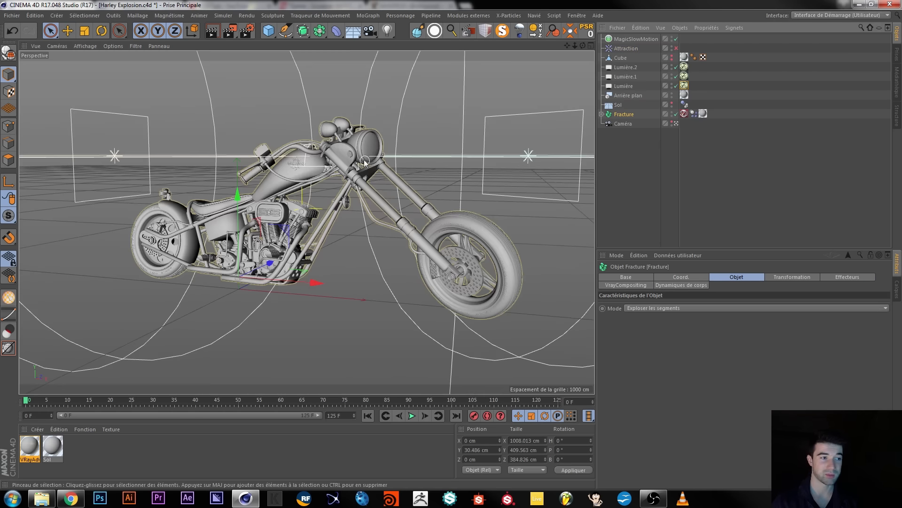
alt+drag(316, 263, 296, 234)
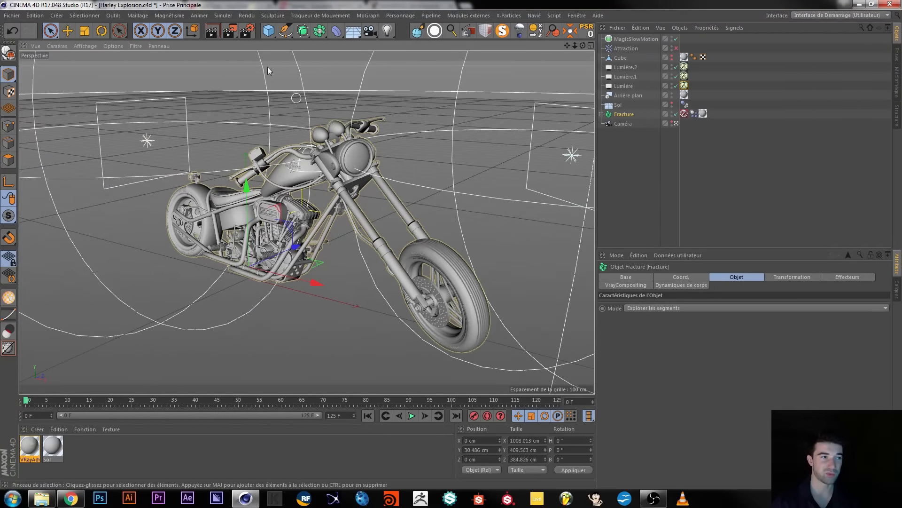
click(247, 32)
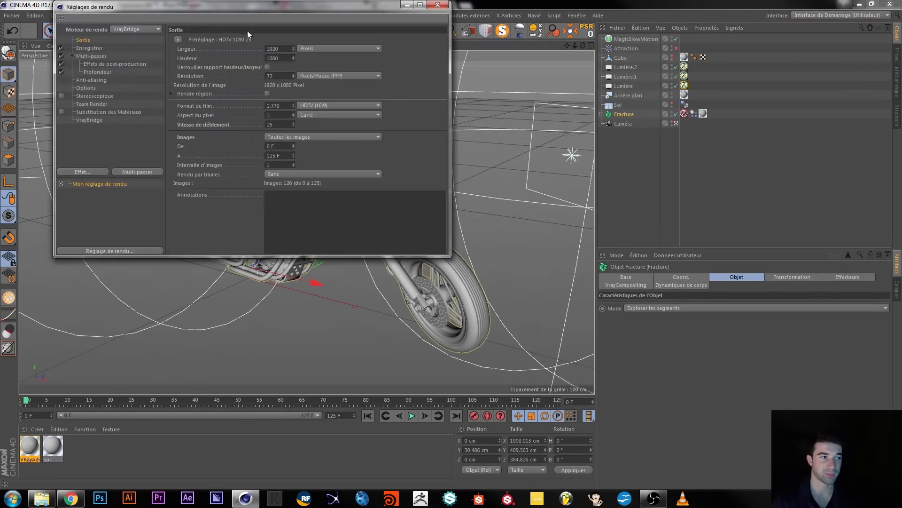
click(108, 65)
click(107, 65)
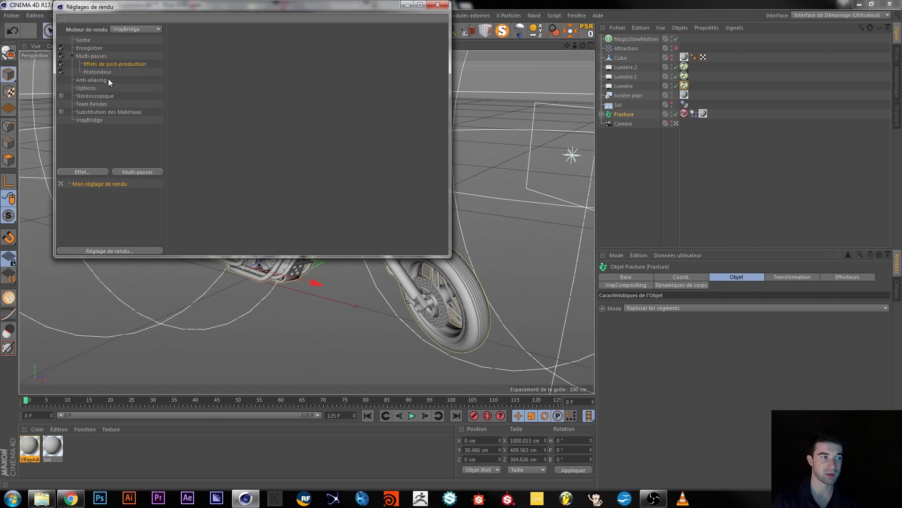
click(437, 5)
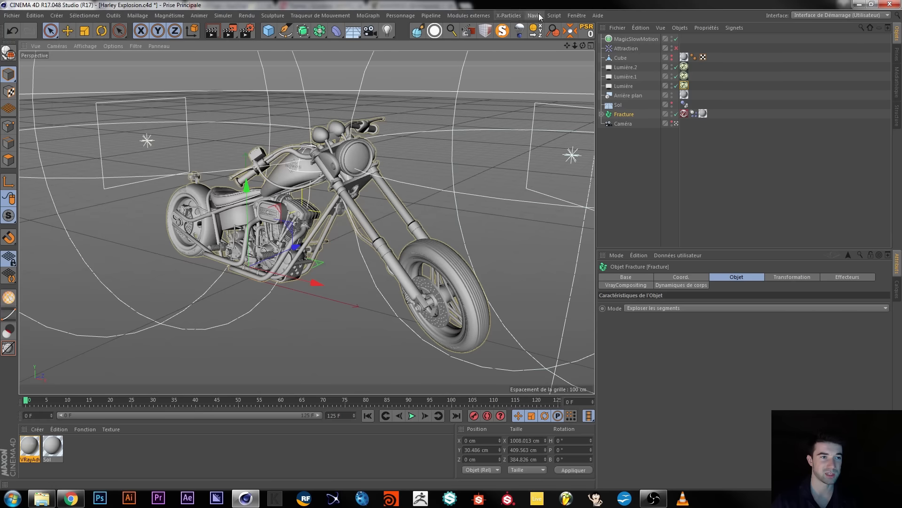
Open the V-Ray Multipass Manager and review the Z-Depth, Shadow, Object Select, Extra Tex and Velocity passes
click(468, 15)
mouse_move(541, 244)
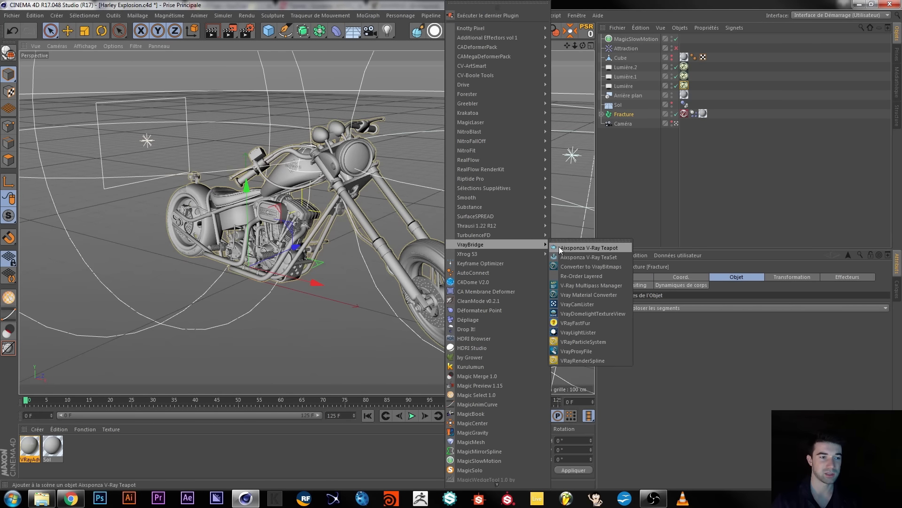
click(597, 285)
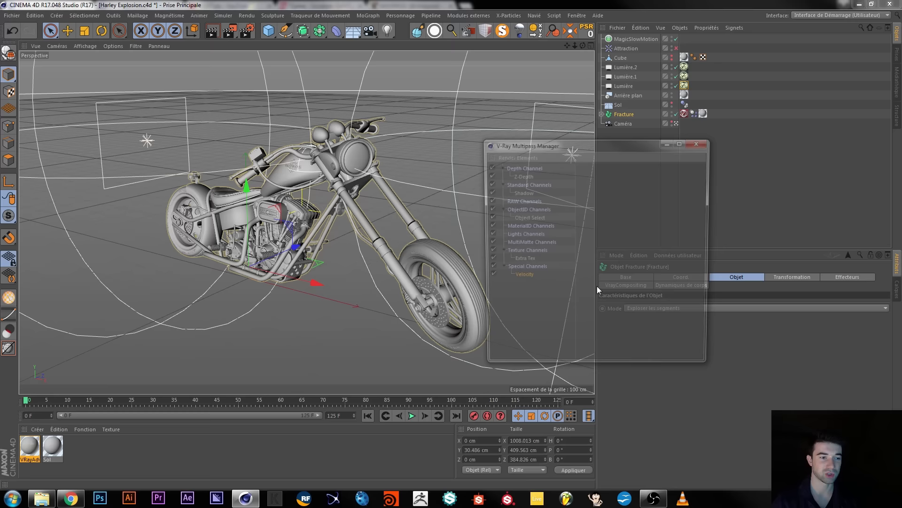
click(519, 175)
click(524, 192)
click(537, 216)
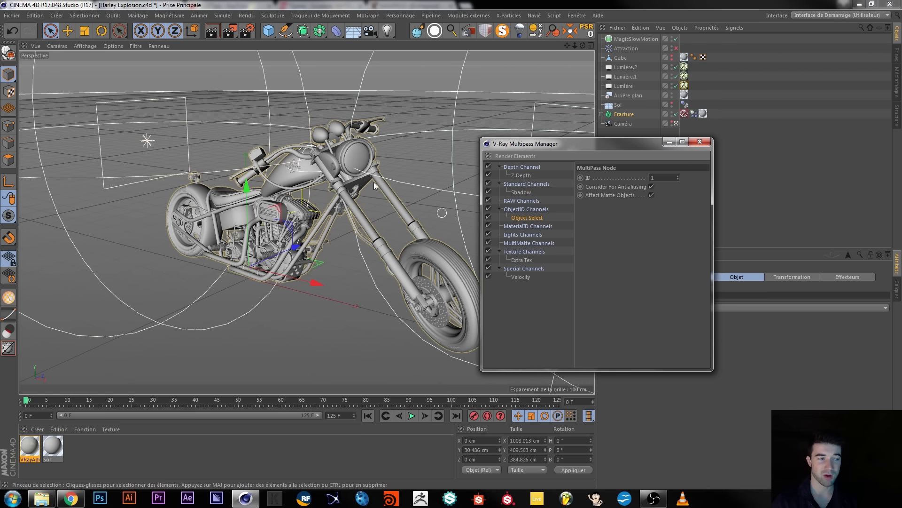
click(523, 260)
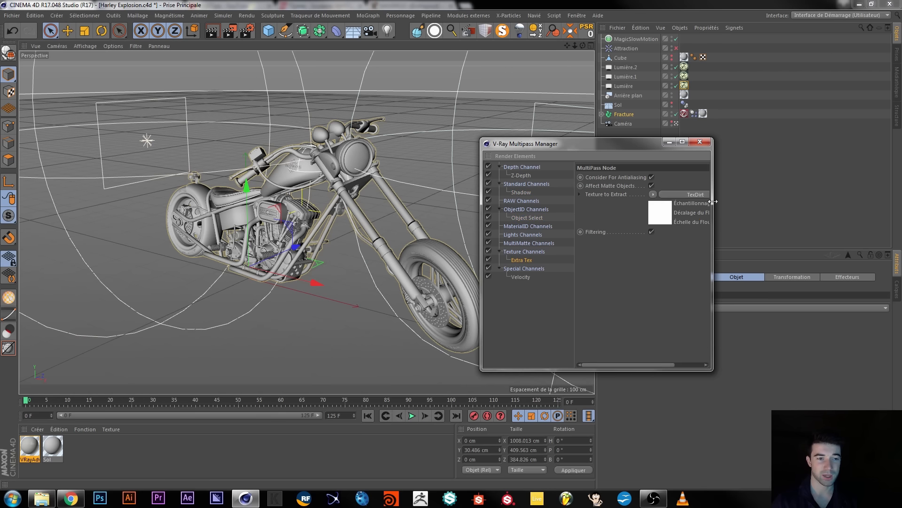
drag(713, 201, 742, 202)
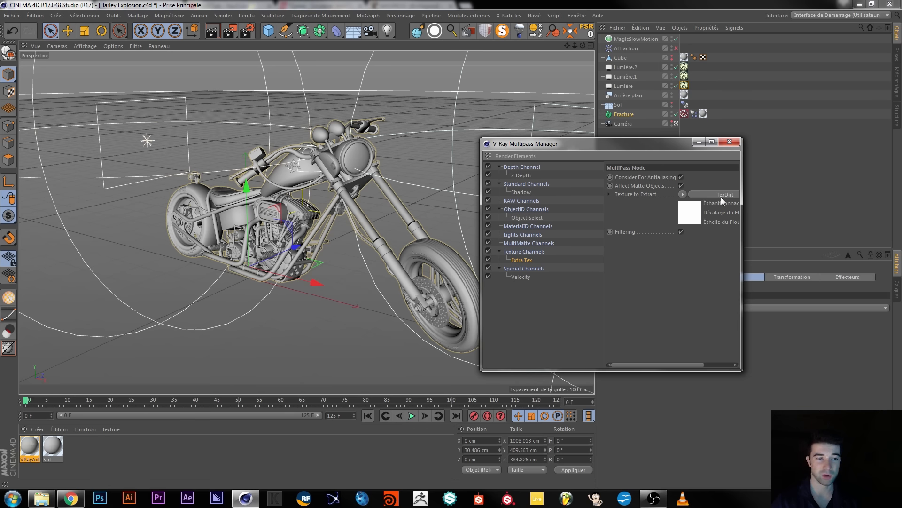
click(521, 278)
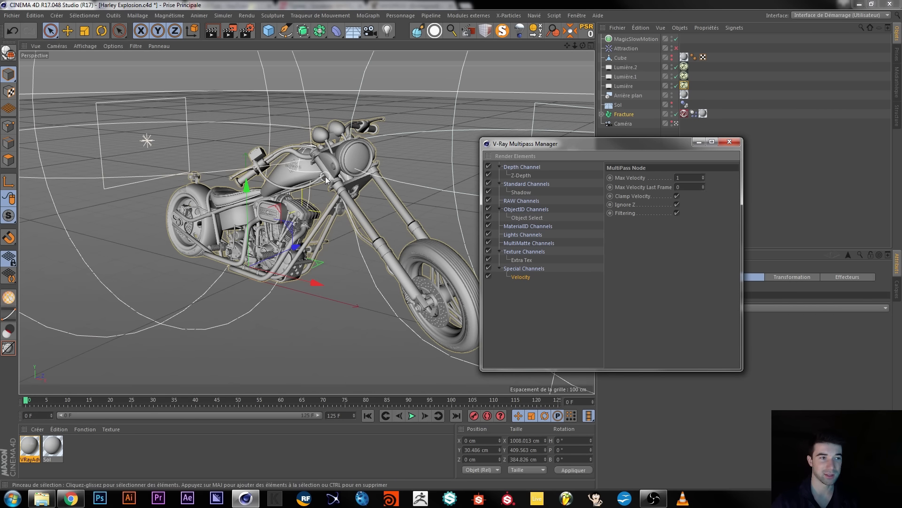
Switch to Chrome, browse the Motion Designers Community Facebook group and show the mhsprod page
click(71, 498)
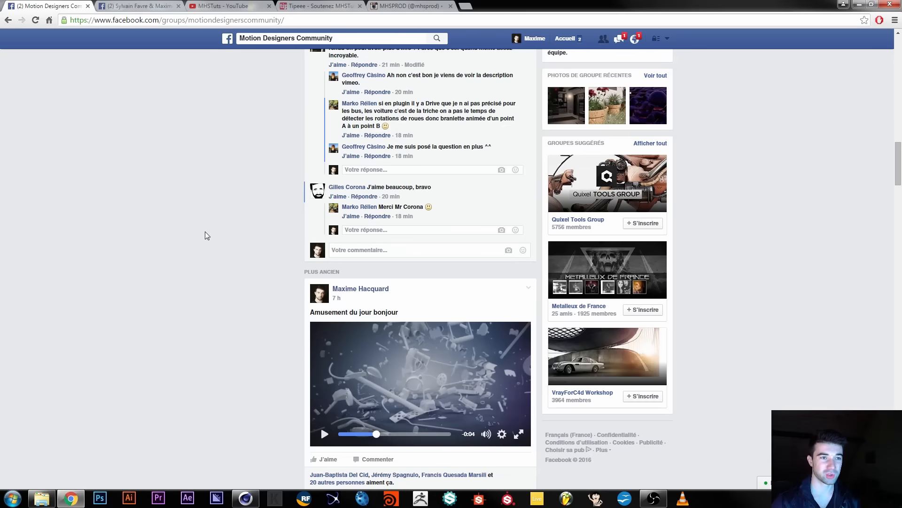
scroll(195, 236, up, 20)
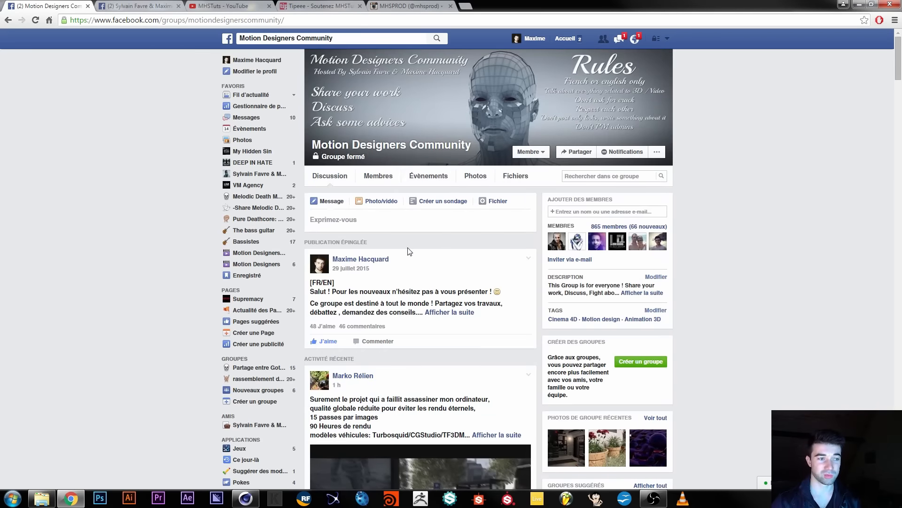
scroll(408, 252, down, 7)
click(126, 4)
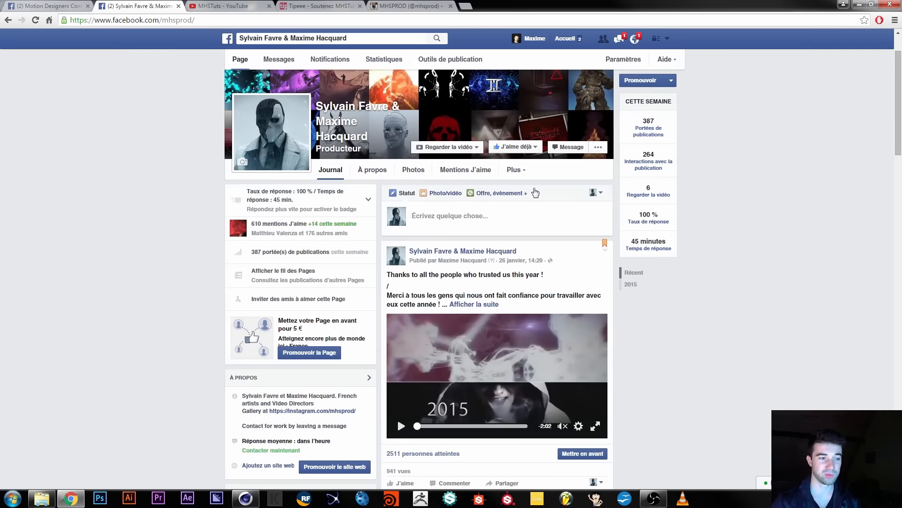
Browse the posts on the mhsprod Facebook page
scroll(250, 224, down, 15)
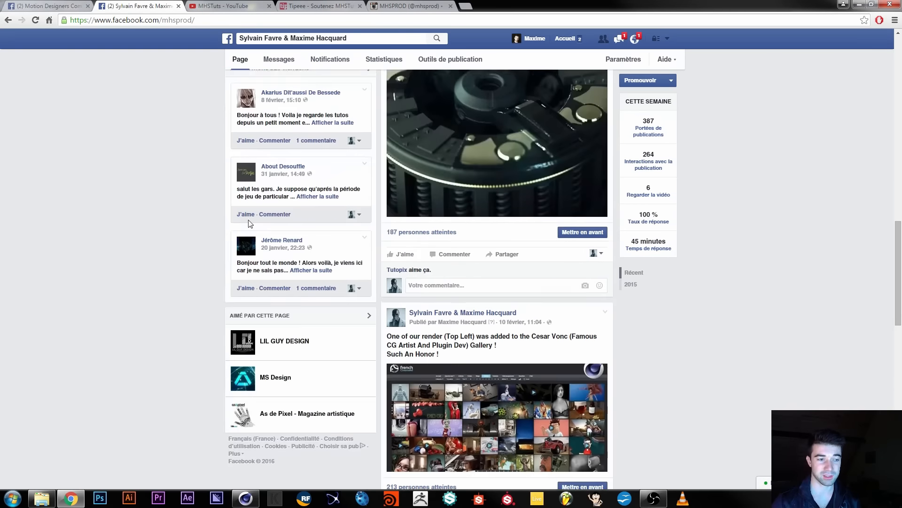
scroll(250, 224, down, 9)
scroll(644, 218, down, 5)
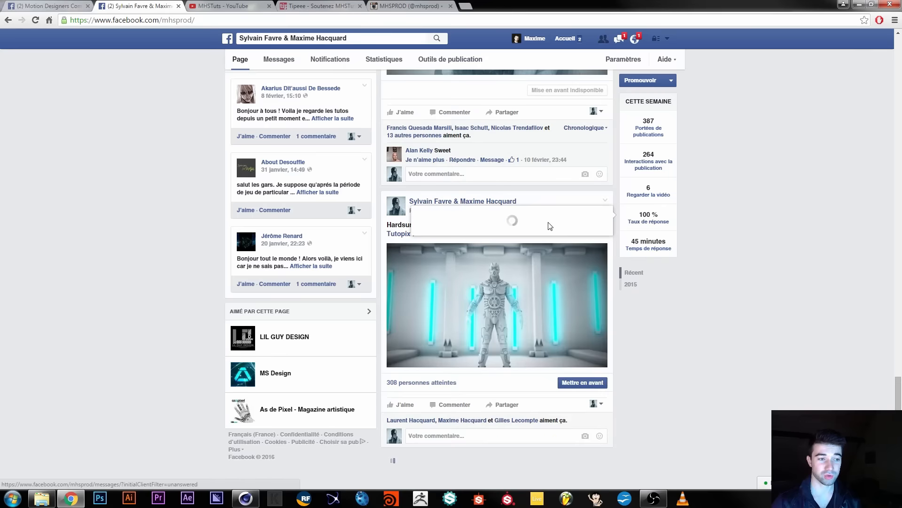
scroll(146, 282, up, 12)
scroll(182, 179, up, 5)
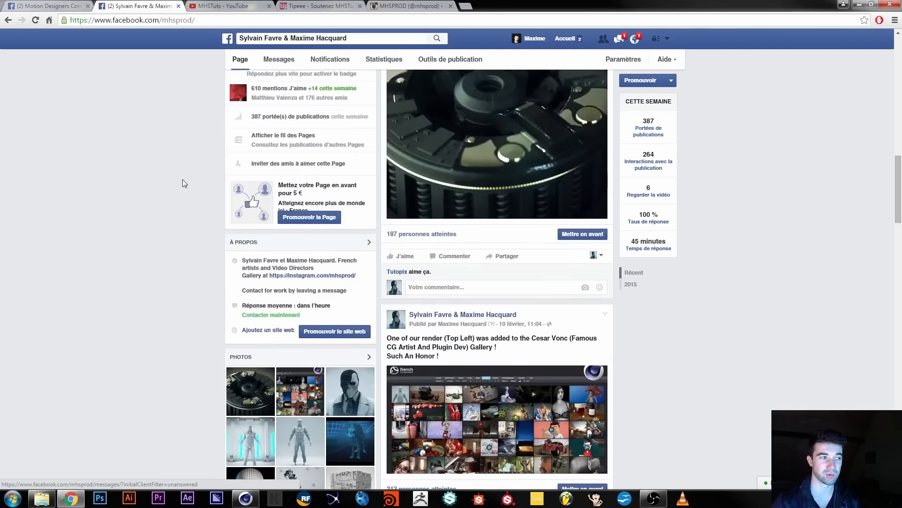
Show the MHSTuts YouTube channel, open its Free C4D Texture Pack video and pause it
click(207, 6)
scroll(277, 199, down, 5)
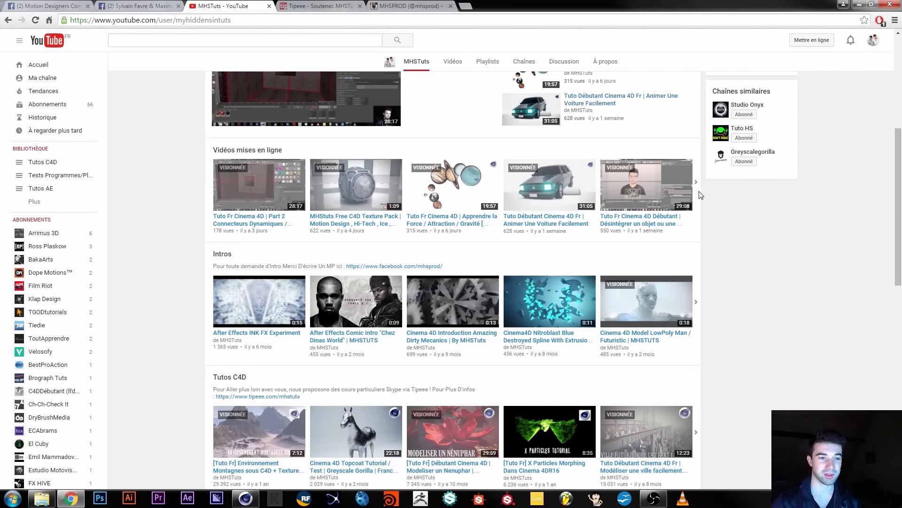
click(334, 221)
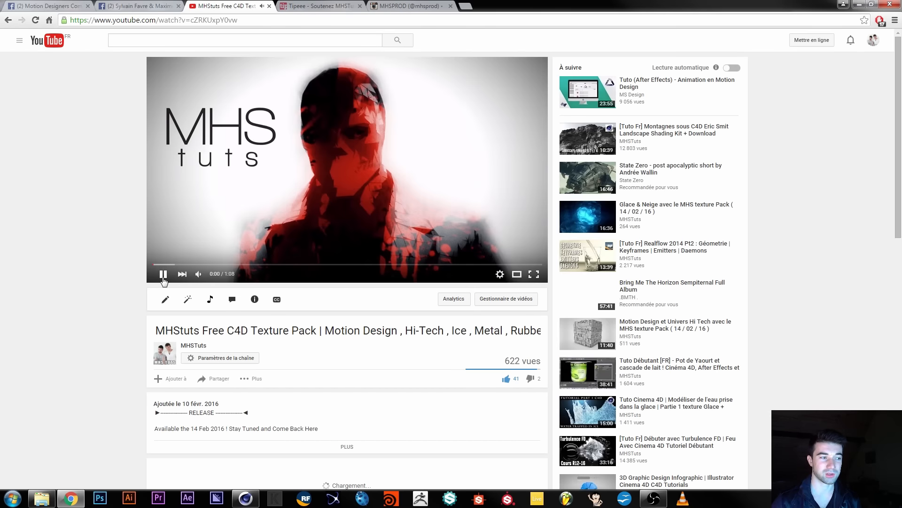
click(161, 263)
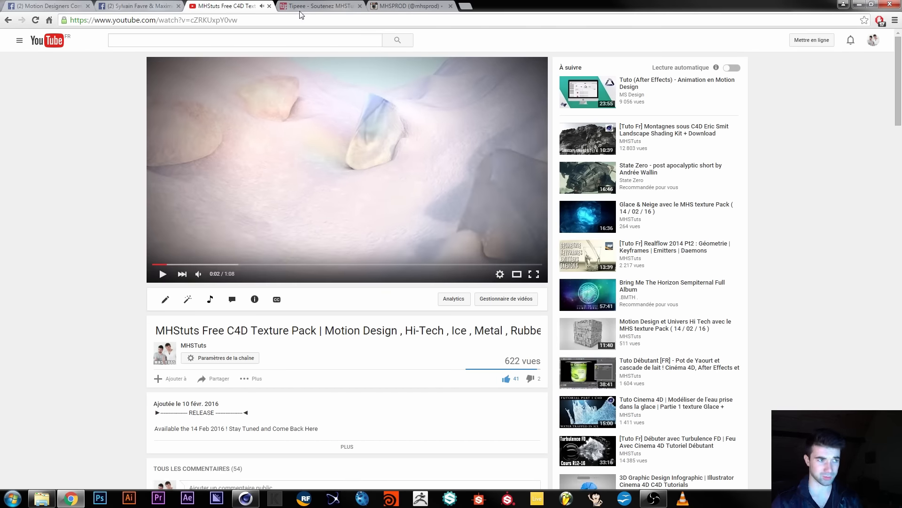
Show the MHSTuts Tipeee page and review its presentation text and contributor rewards
key(ctrl+Tab)
scroll(126, 247, down, 5)
scroll(125, 244, down, 8)
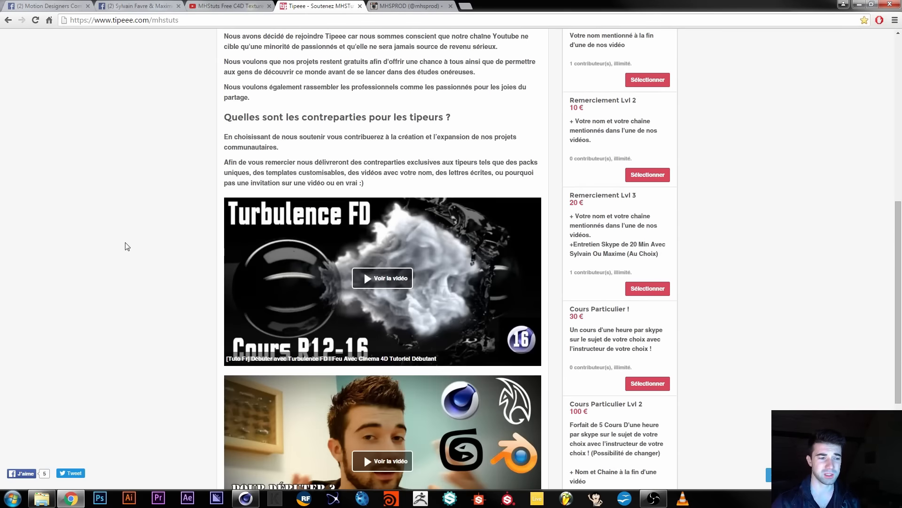
scroll(599, 231, up, 8)
scroll(599, 232, up, 3)
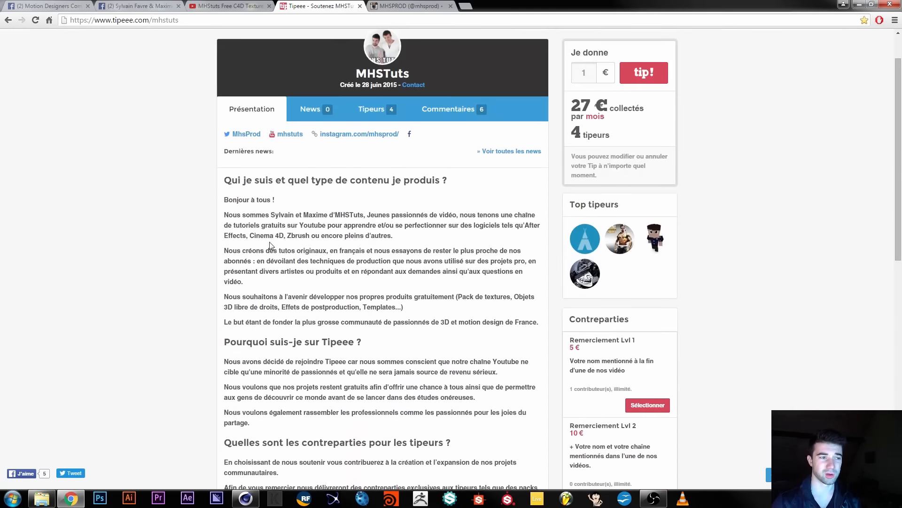
Show the mhsprod Instagram profile, load more publications and browse the gallery before returning to the beginning
click(423, 6)
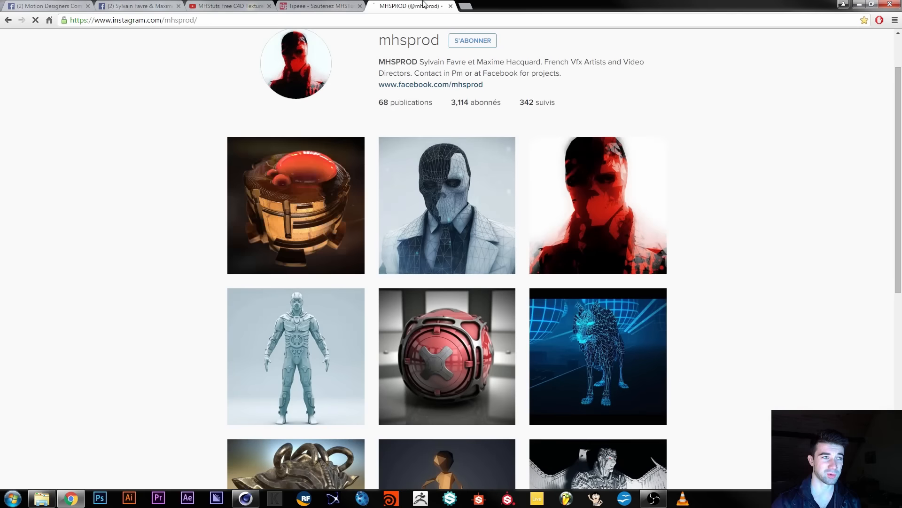
scroll(78, 132, down, 7)
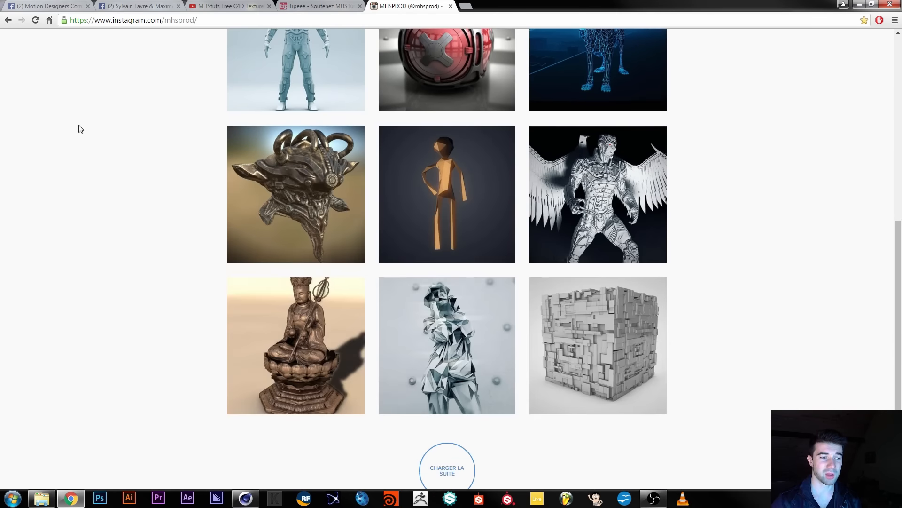
click(450, 467)
scroll(133, 220, down, 7)
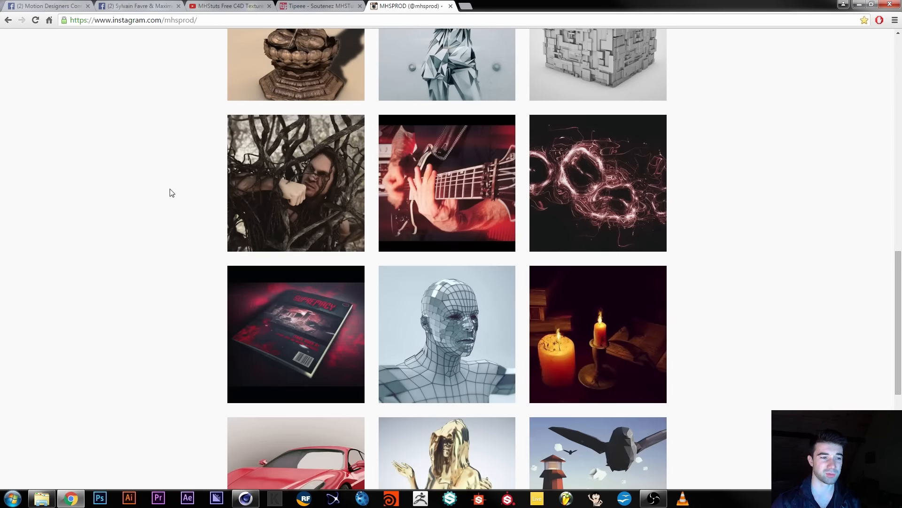
scroll(146, 182, down, 5)
scroll(147, 183, down, 13)
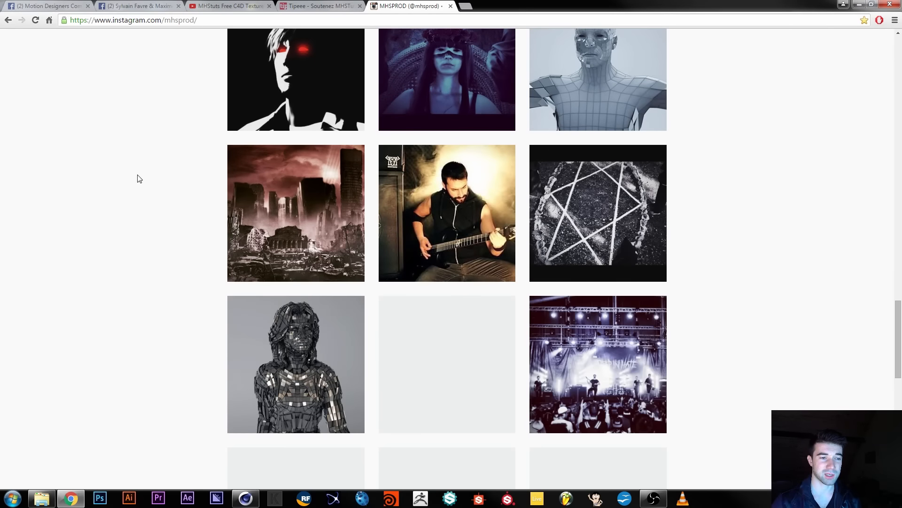
scroll(140, 179, down, 1)
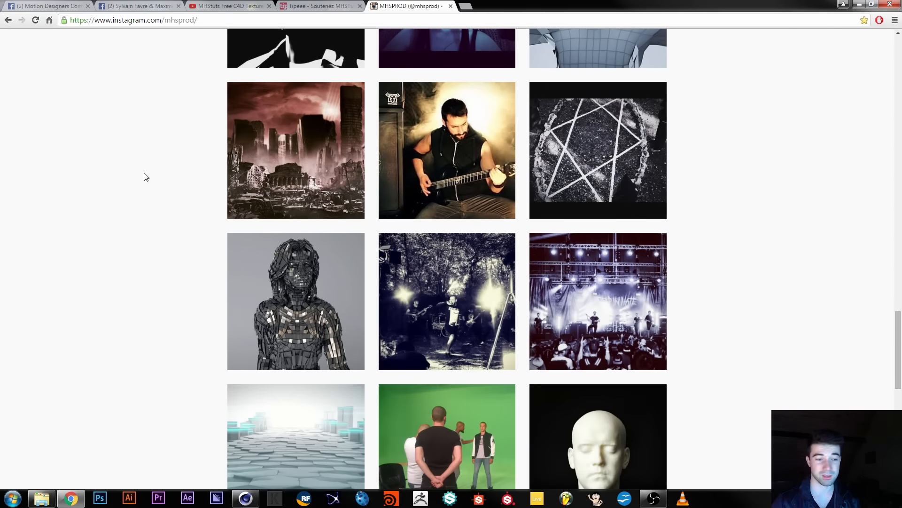
scroll(146, 177, up, 20)
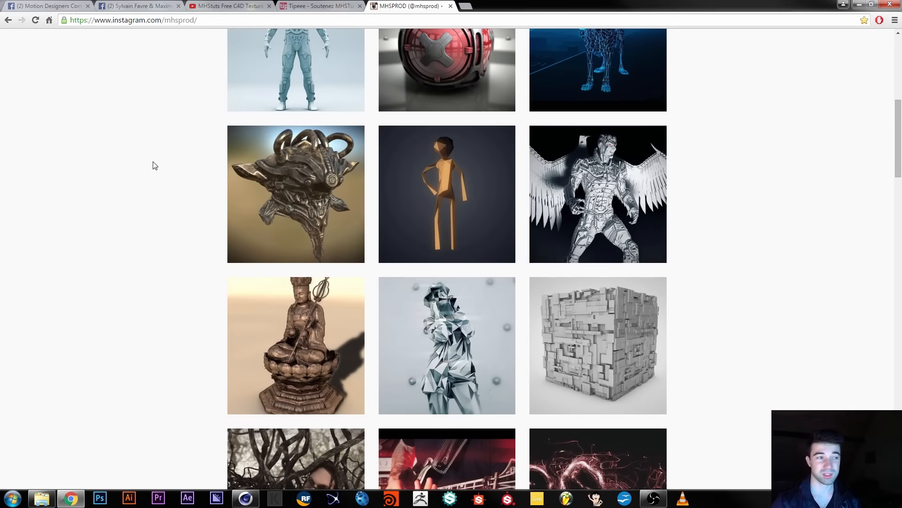
scroll(162, 166, up, 7)
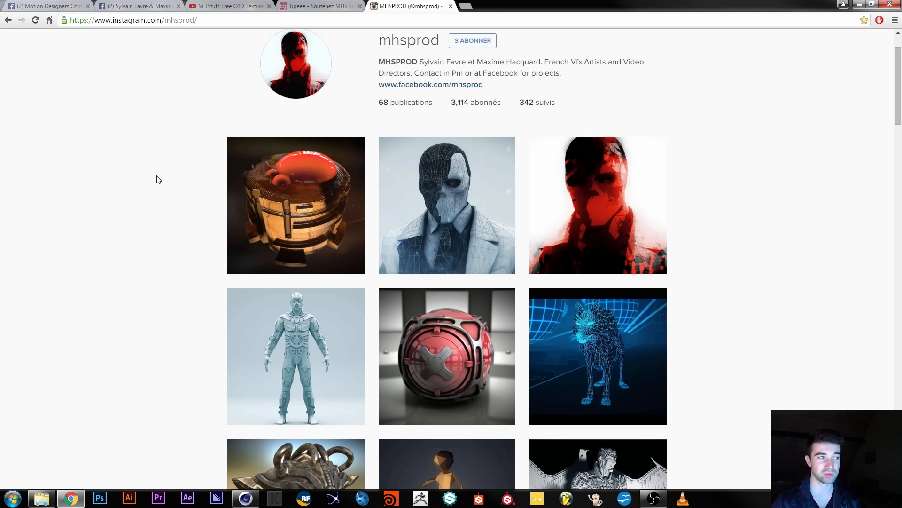
Switch back to Cinema 4D, close the V-Ray Multipass Manager and show the project's Expert dynamics settings
click(240, 502)
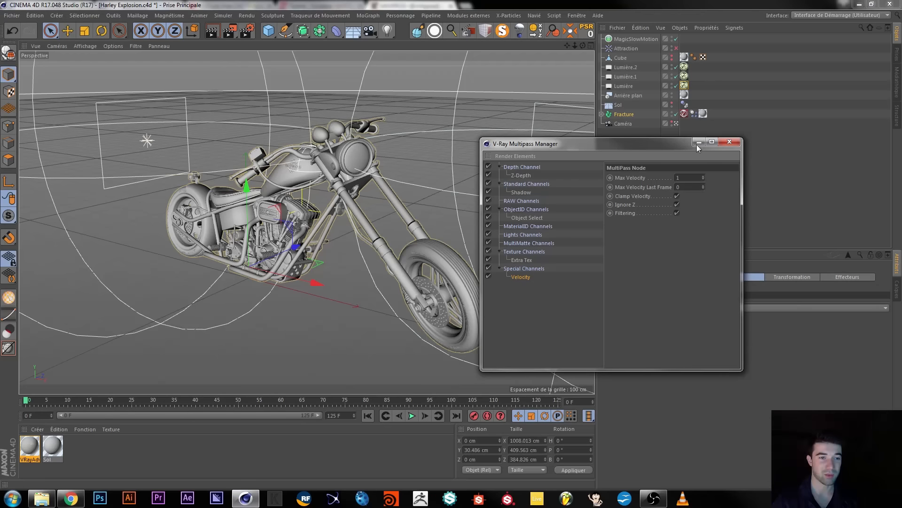
click(734, 143)
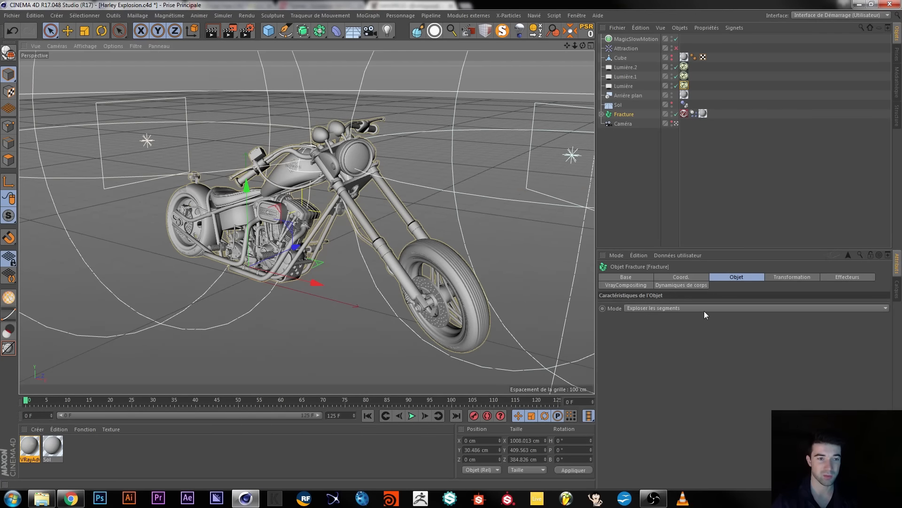
key(ctrl+d)
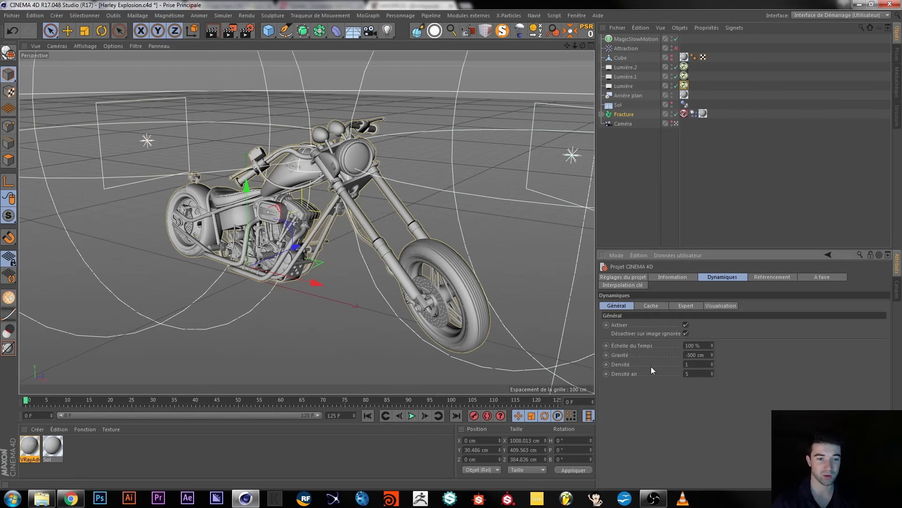
click(687, 306)
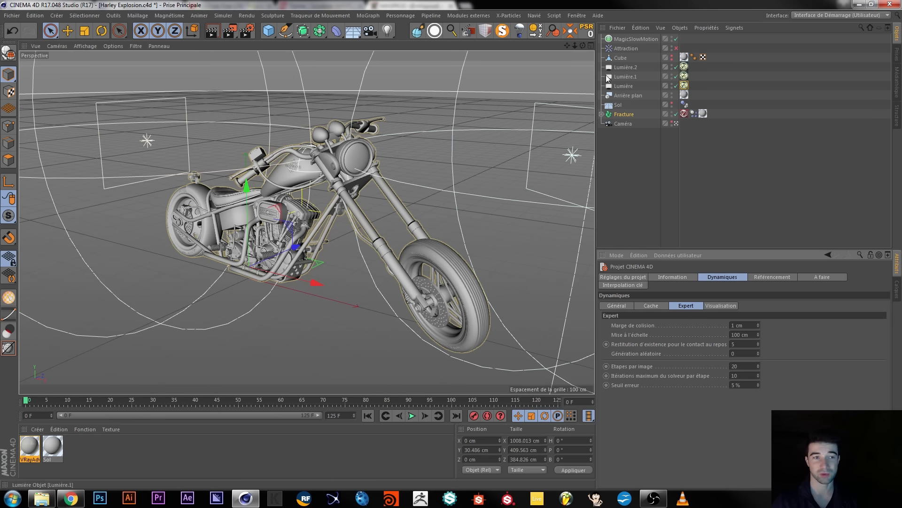
Review the Attraction object's intensity settings and return to the project's Expert dynamics settings
click(620, 49)
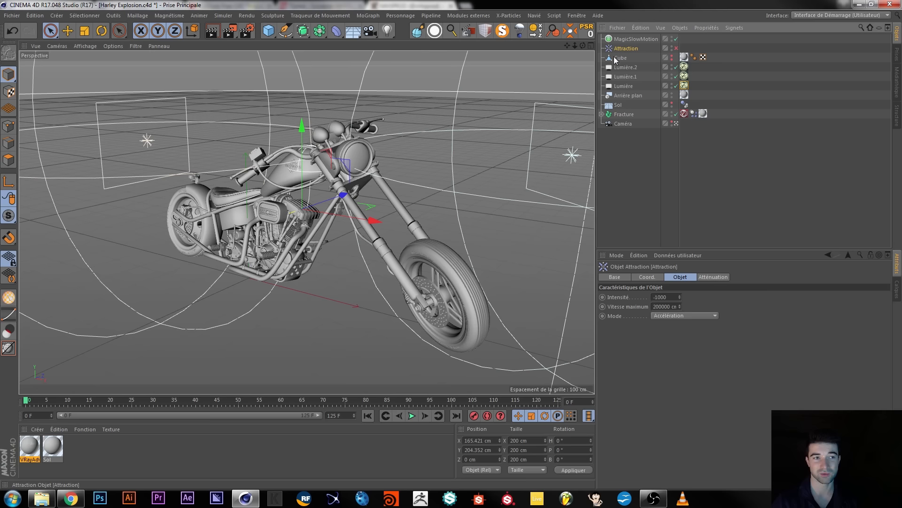
click(672, 298)
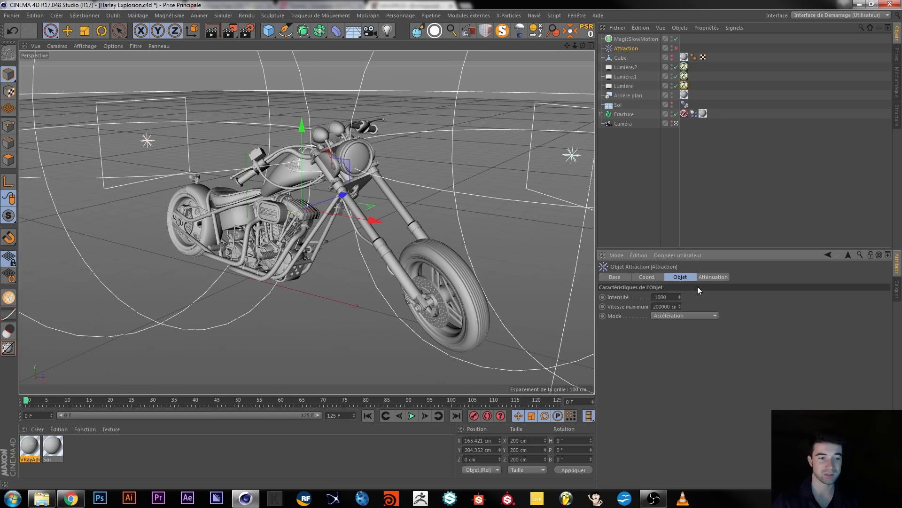
key(ctrl+d)
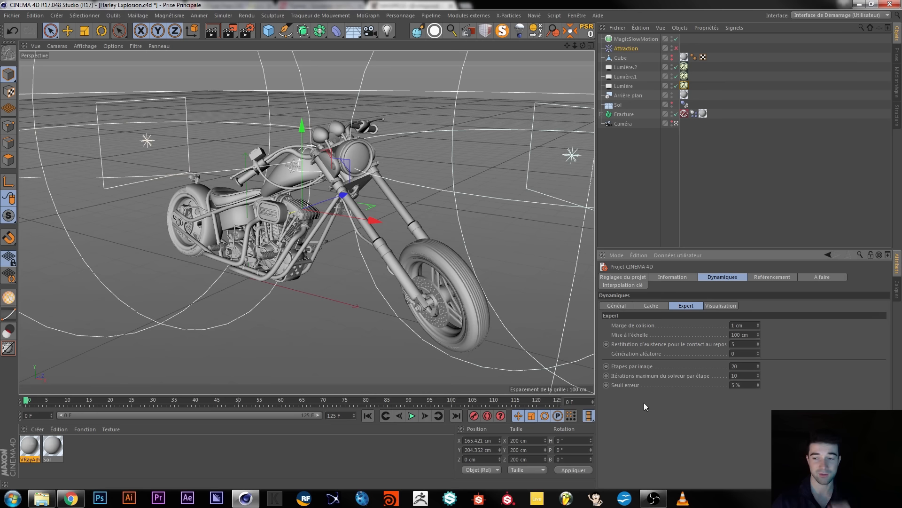